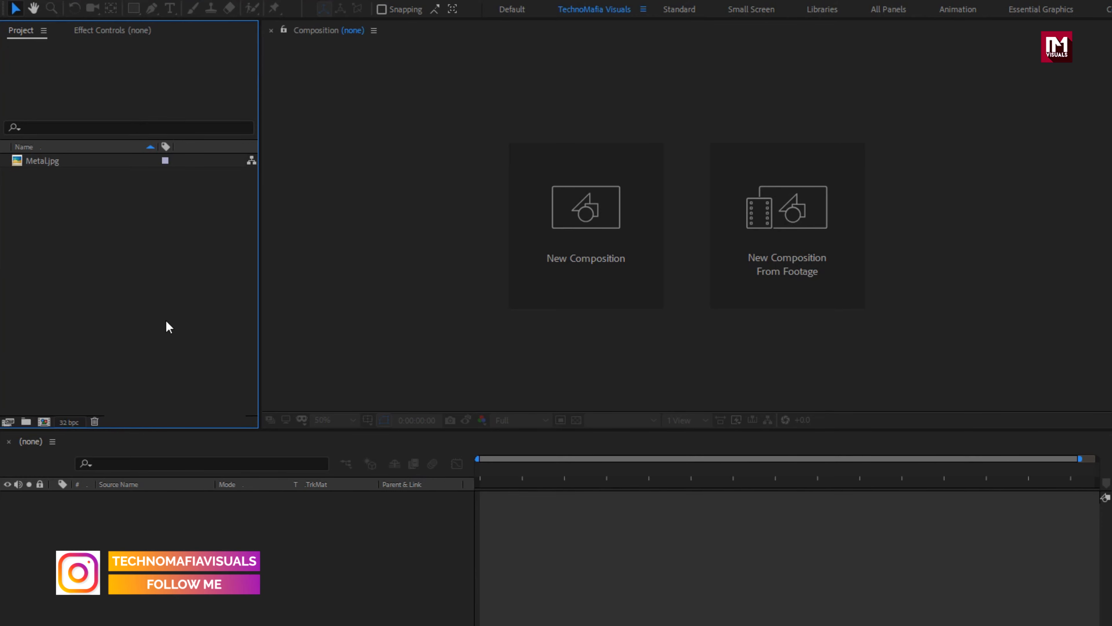
Step: Create a 1920 x 1080, 30 fps composition named Trailer_title with a duration of 0:00:03:00
click(51, 159)
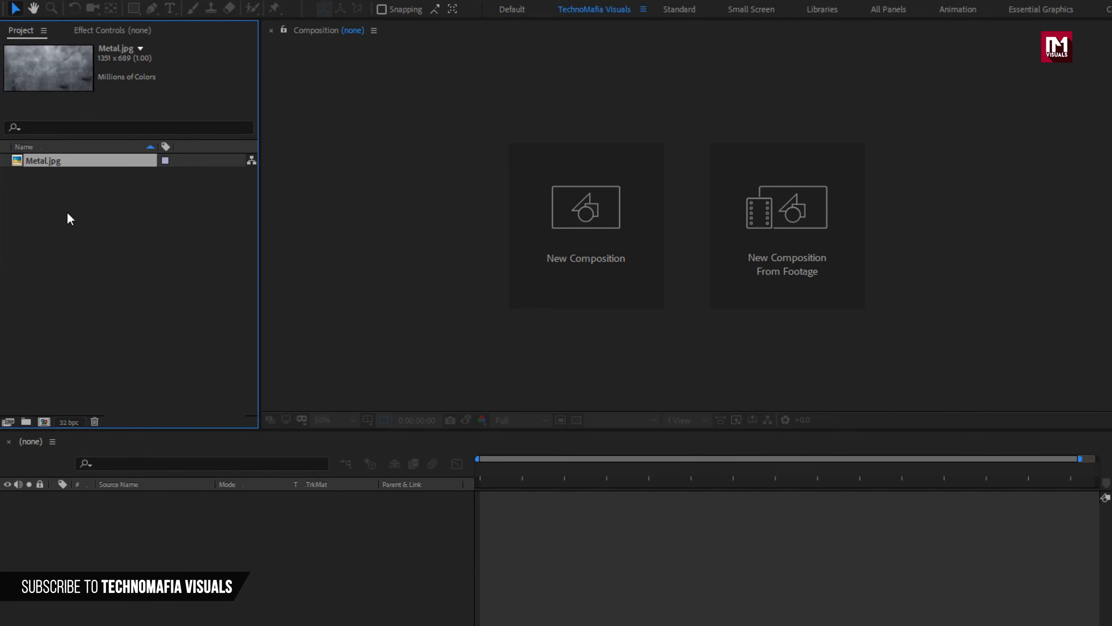
click(573, 208)
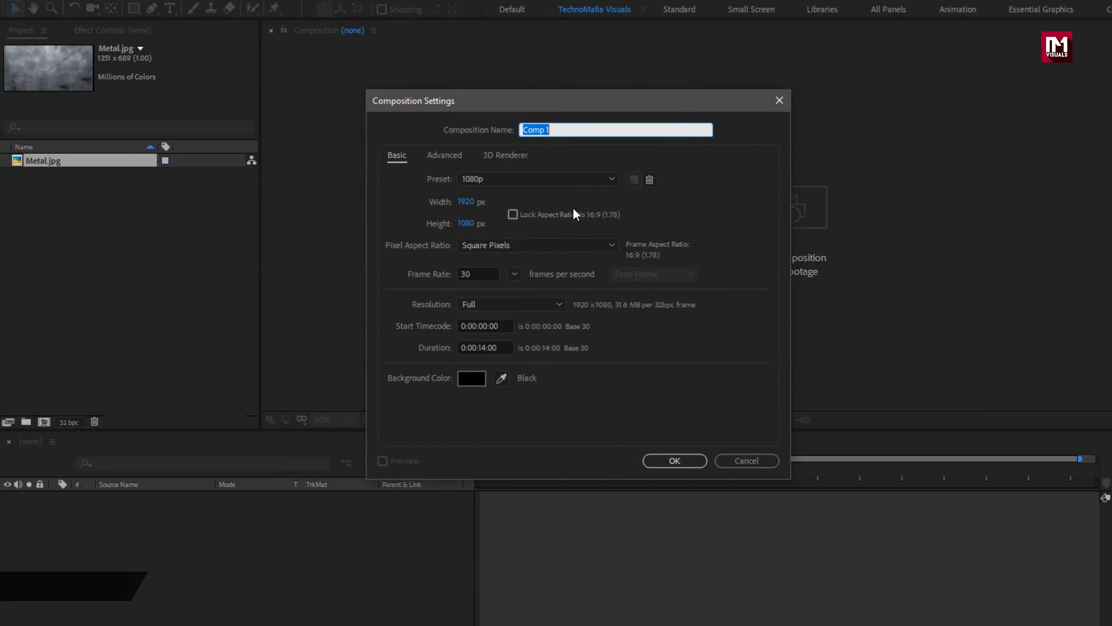
text(Trailer_title)
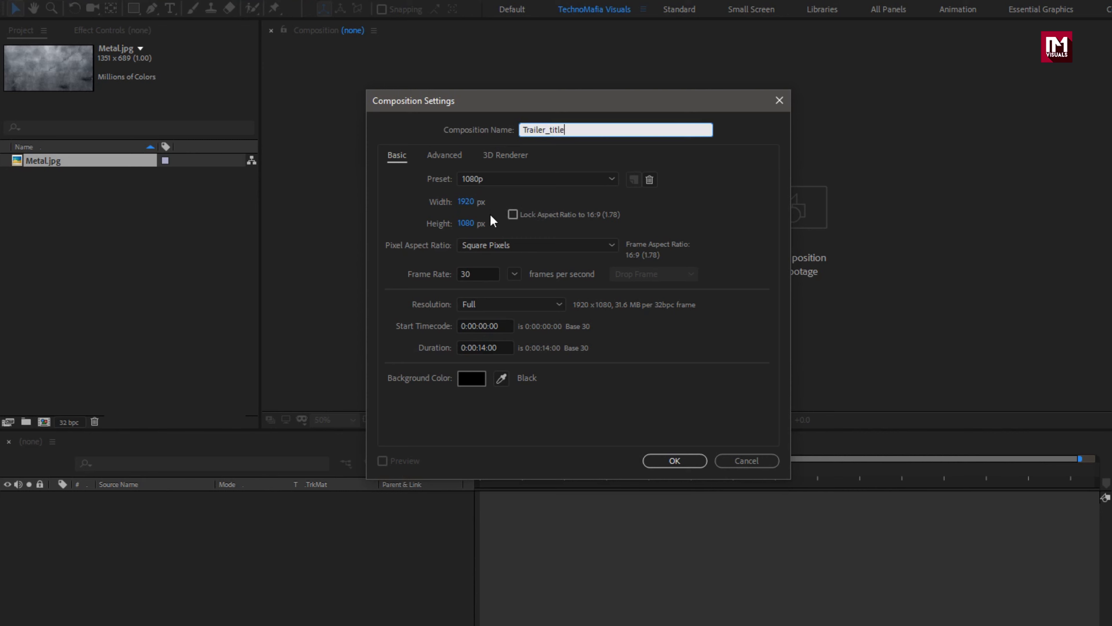
click(489, 349)
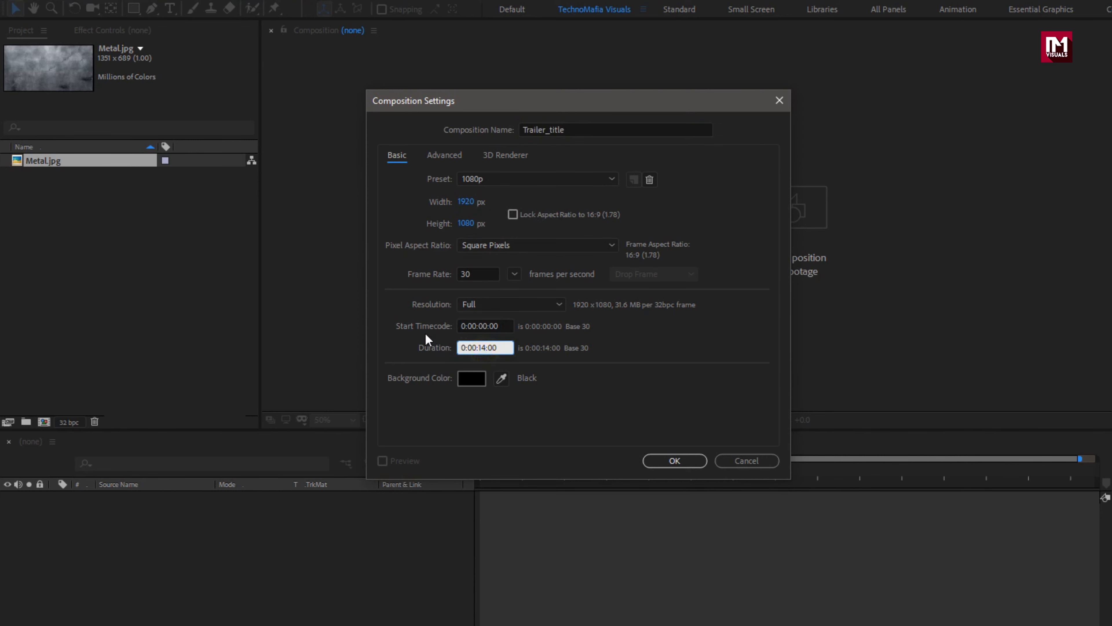
key(BackSpace)
key(BackSpace)
key(BackSpace)
text(03)
click(661, 456)
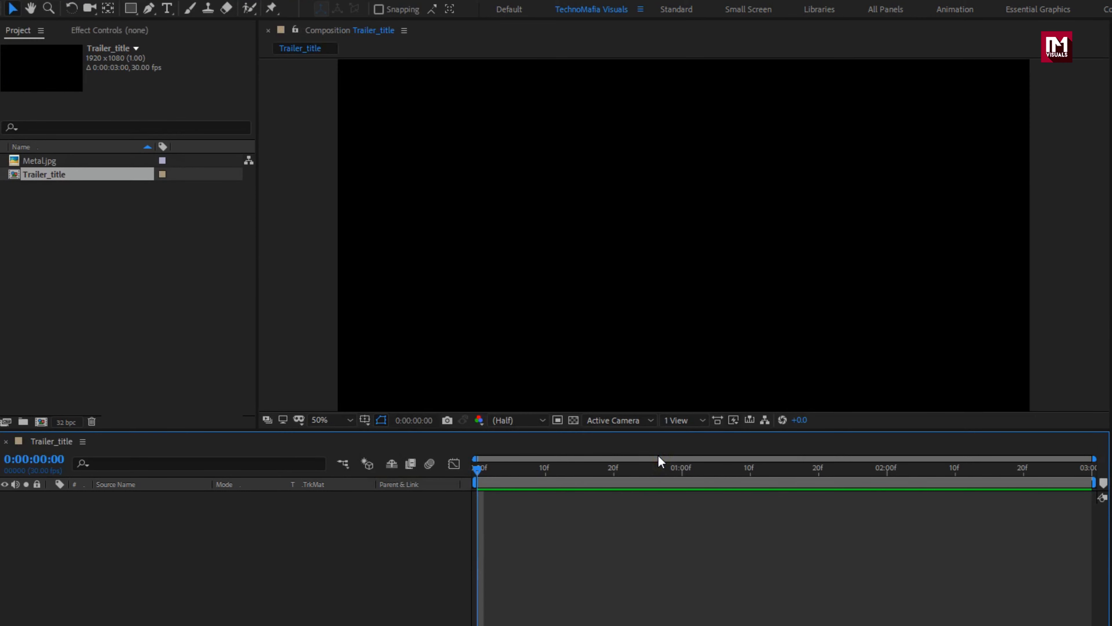
Step: Add a text layer reading TRAILER TITLE, with each word on its own line, near the middle of the composition
click(170, 8)
click(649, 236)
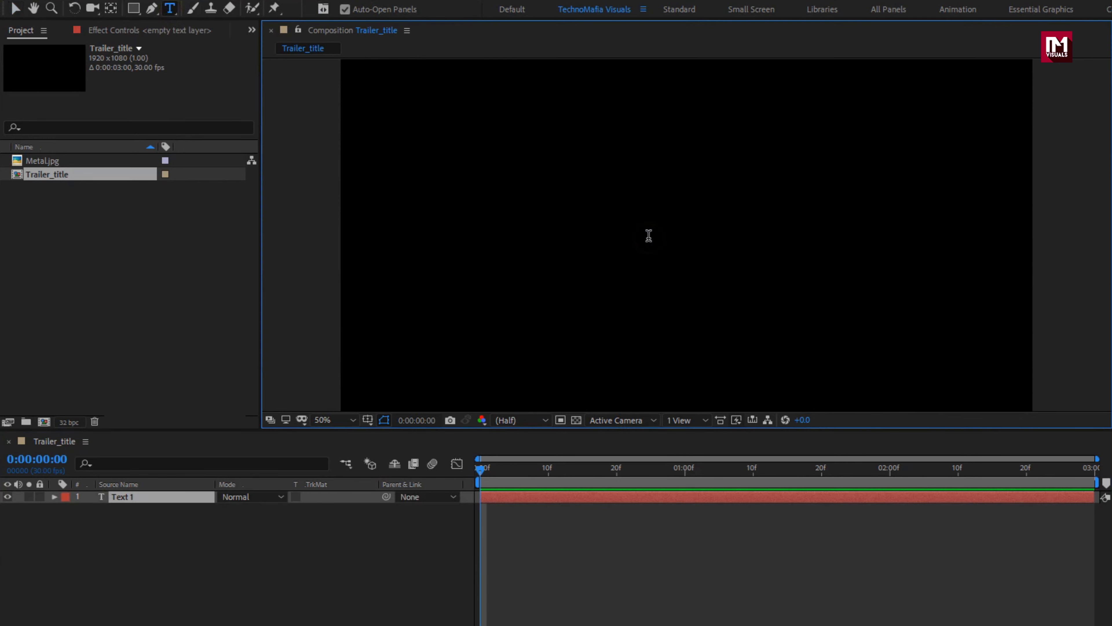
text(TRAILER )
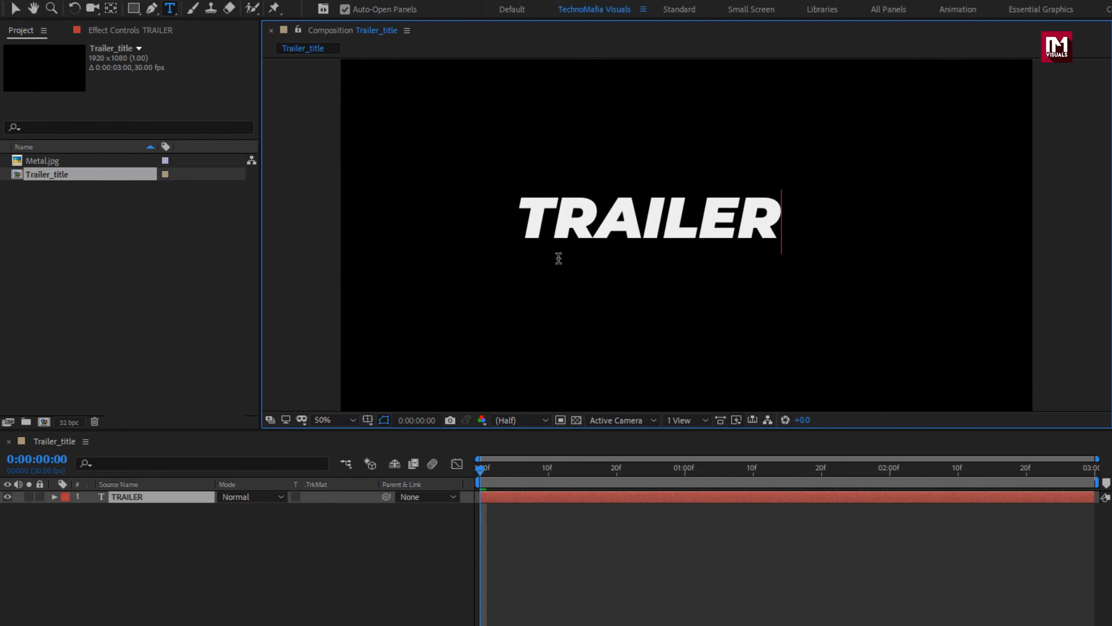
text(TITLE)
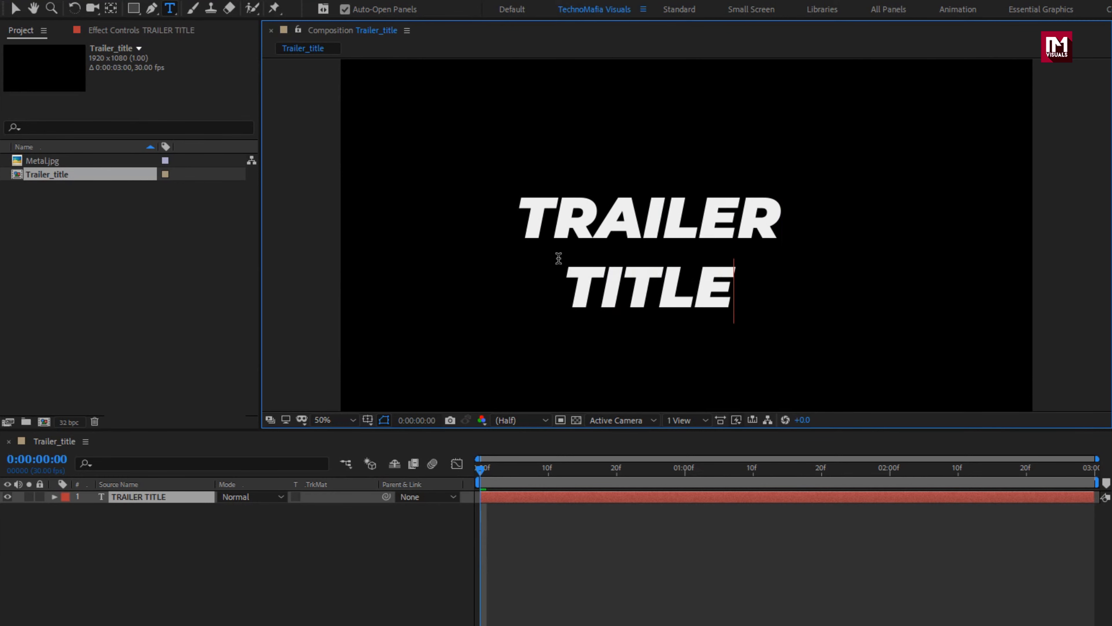
key(Escape)
key(v)
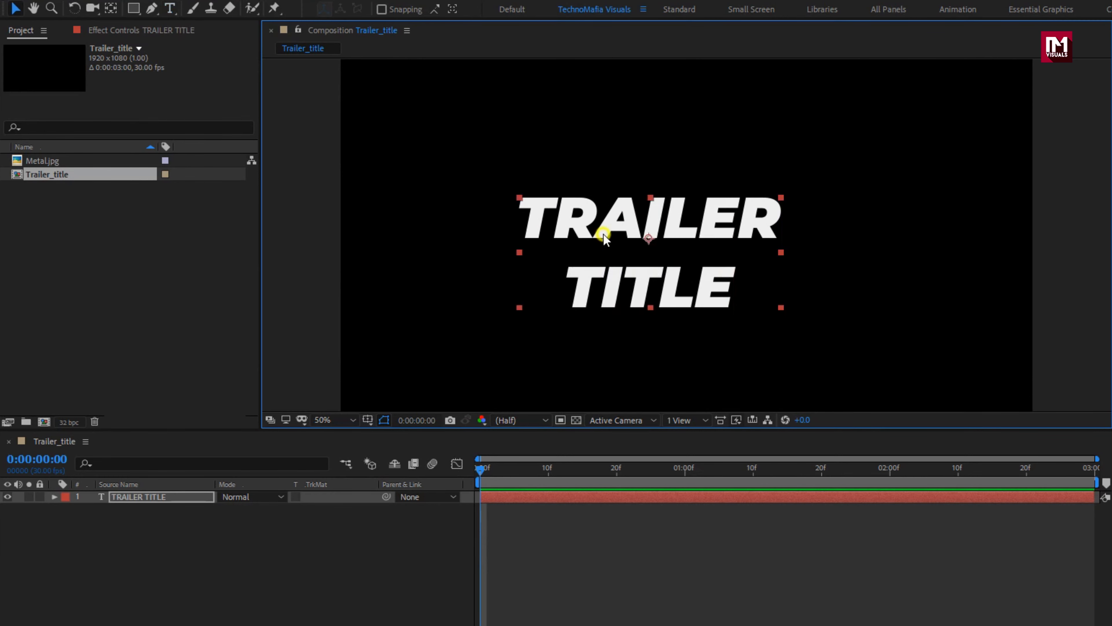
Step: Format the title text in the Bebas font at 241 px with faux bold
click(941, 463)
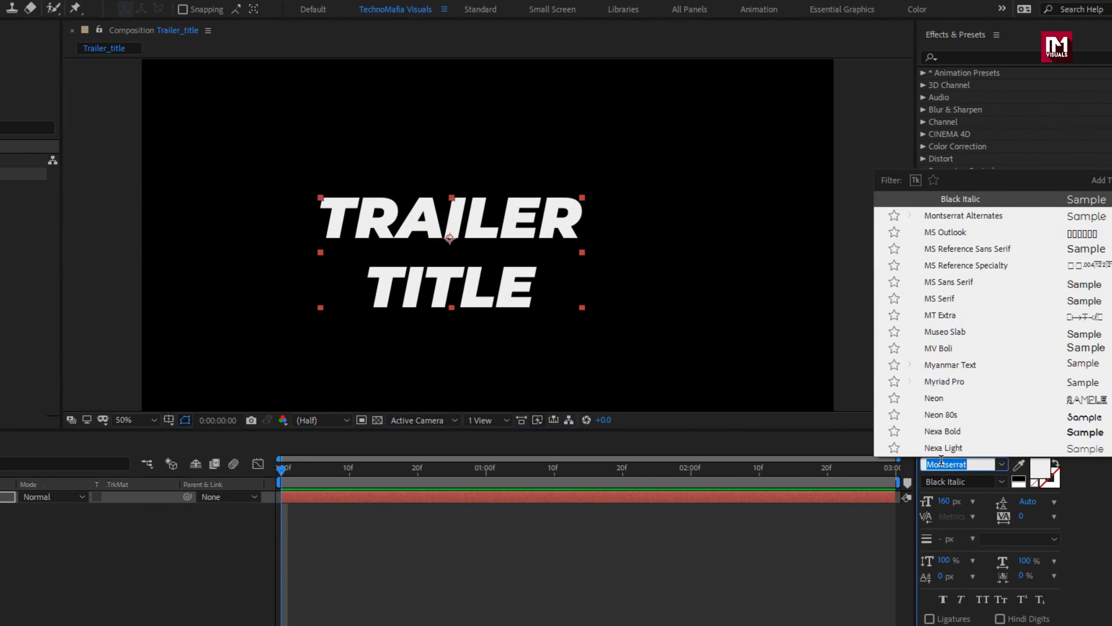
text(Bebas)
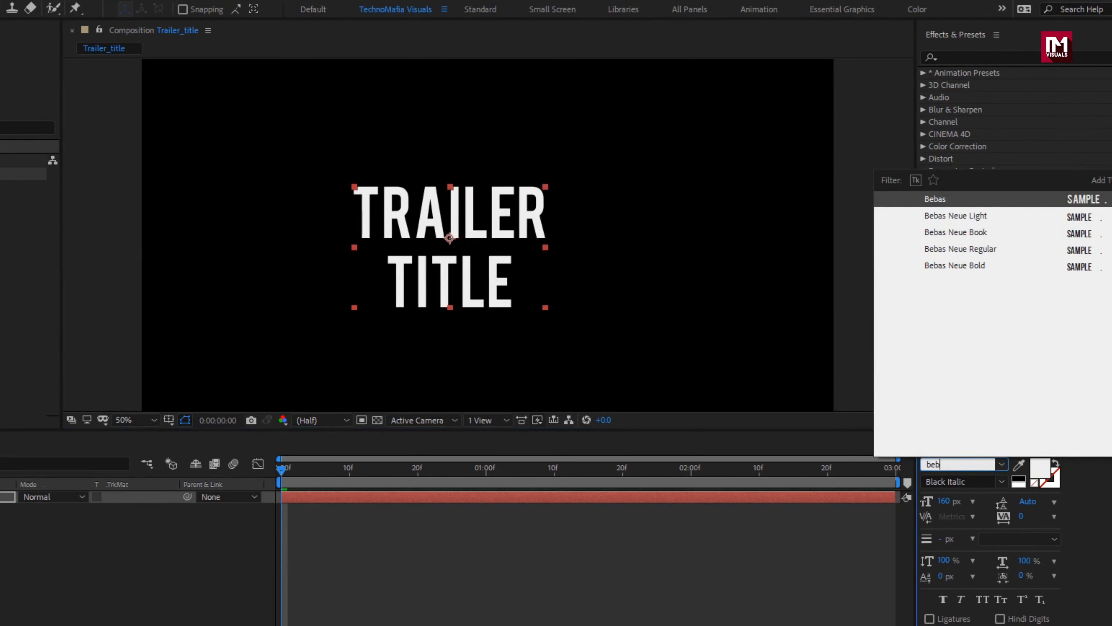
key(Return)
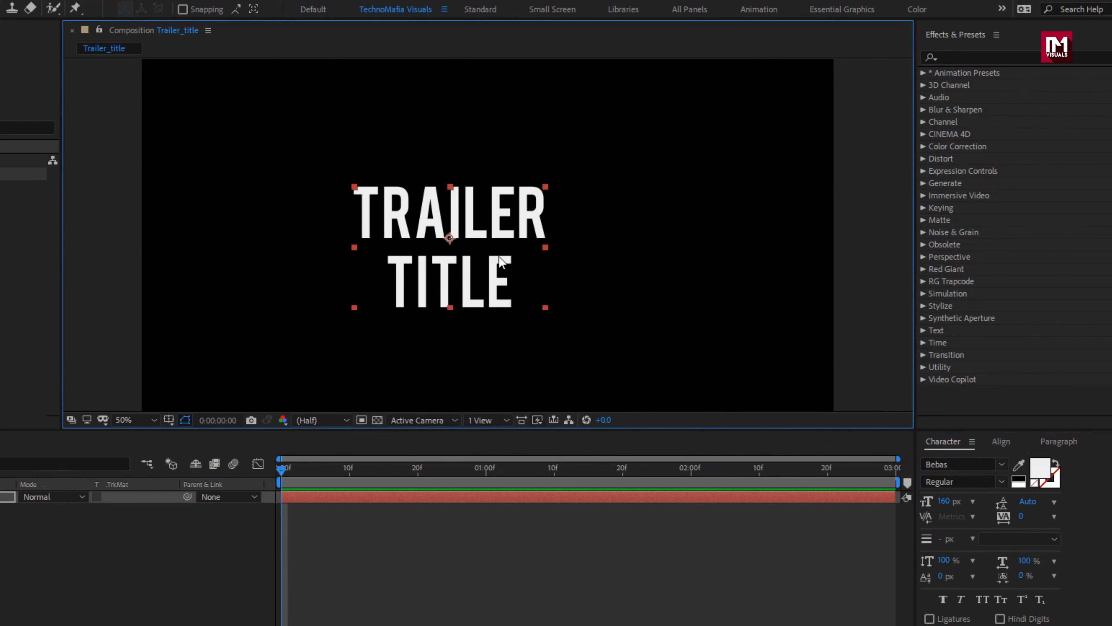
drag(944, 501, 1005, 506)
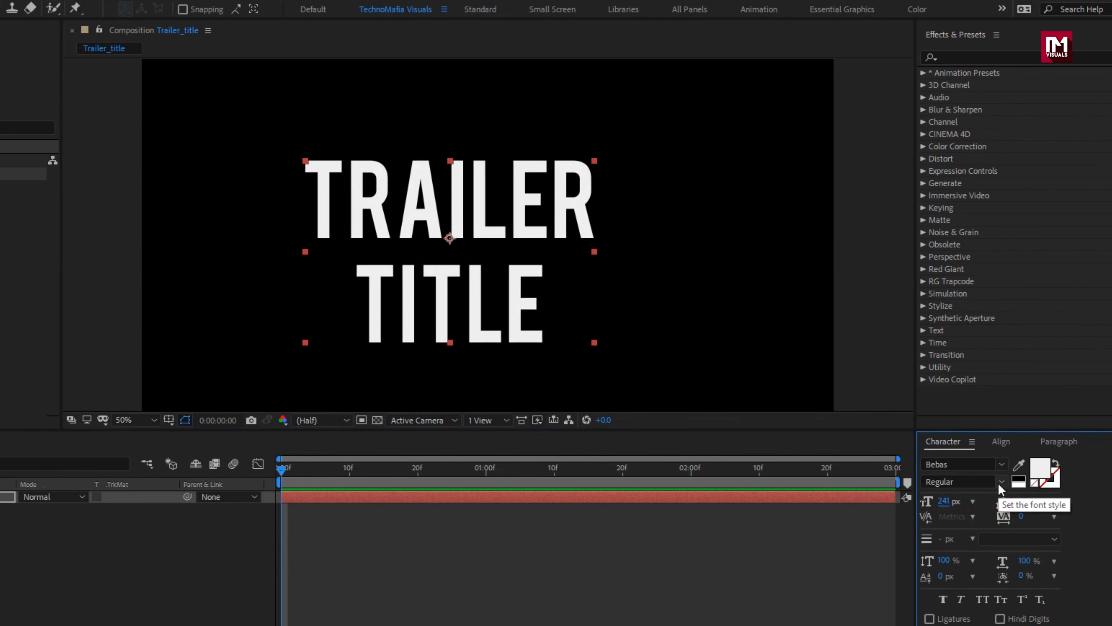
click(945, 598)
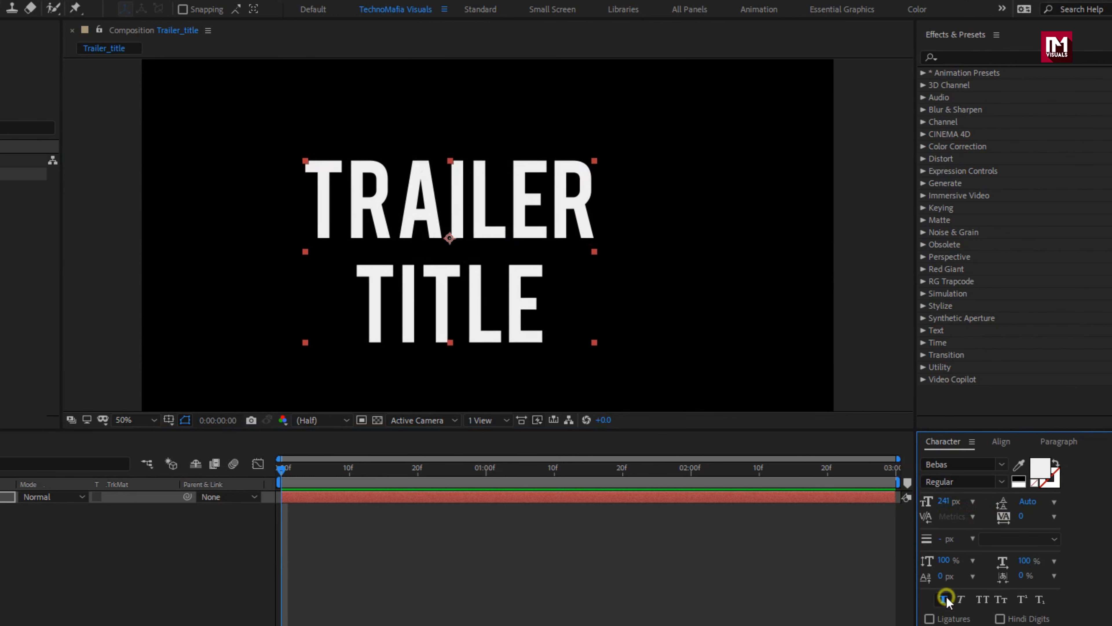
Step: Align the title text horizontally and vertically to the centre of the composition
click(1000, 442)
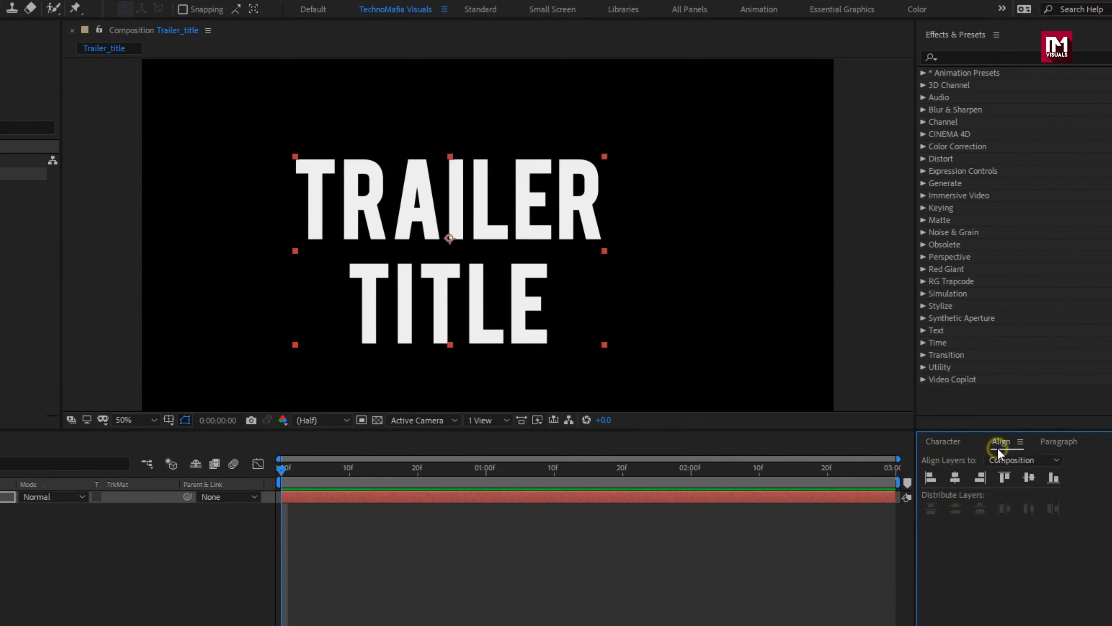
click(960, 480)
click(1027, 479)
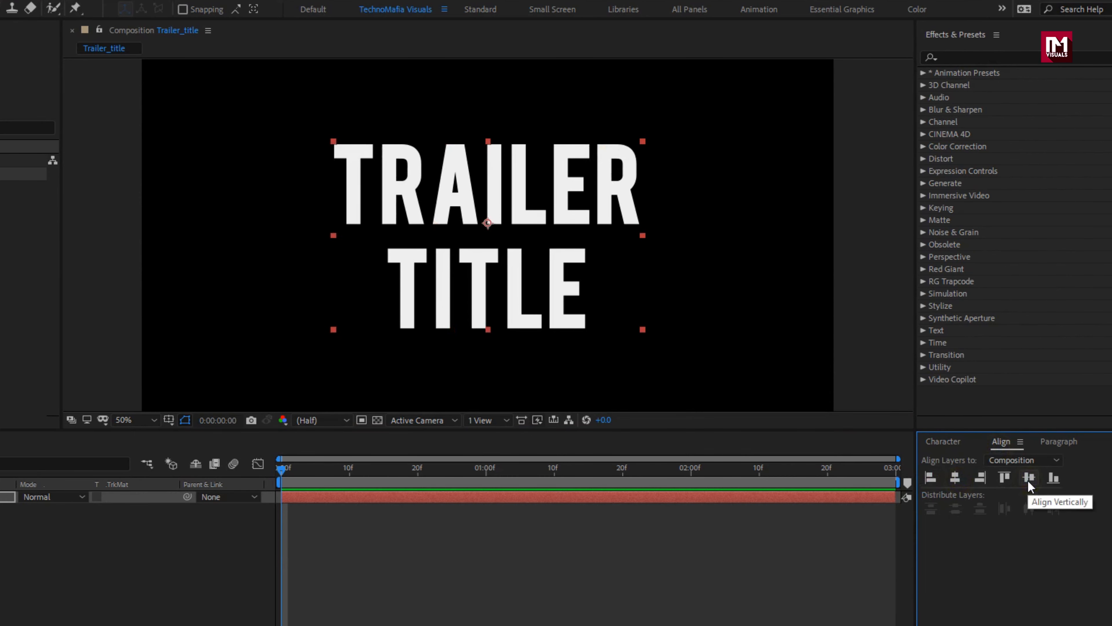
Step: Tighten the leading between the two title lines and recentre the text in the composition
click(943, 441)
click(1029, 501)
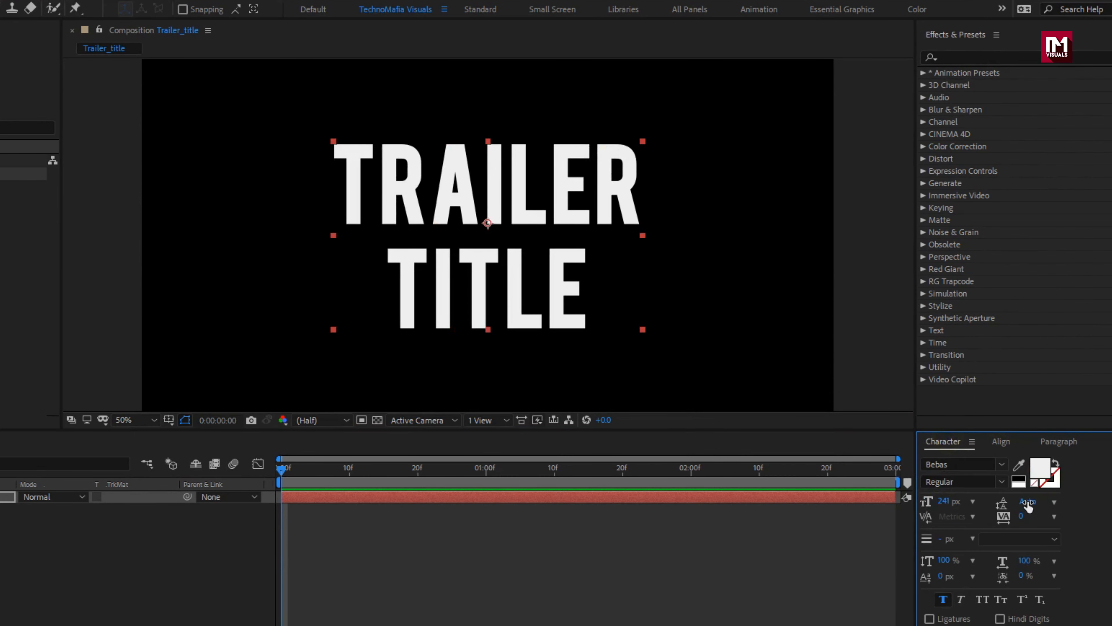
drag(1029, 501, 898, 475)
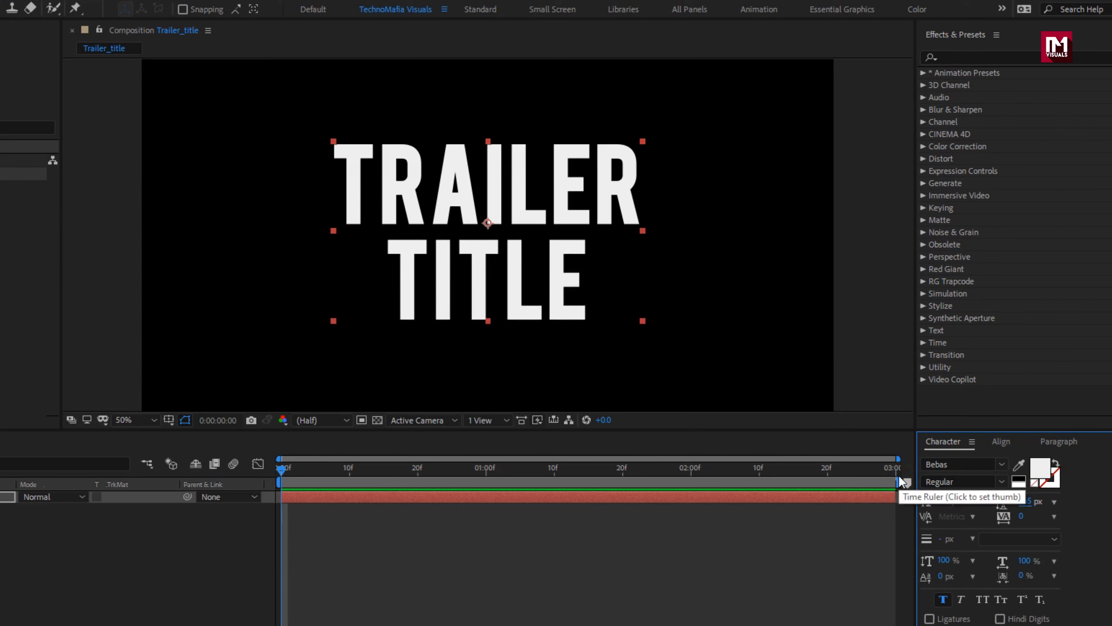
click(999, 442)
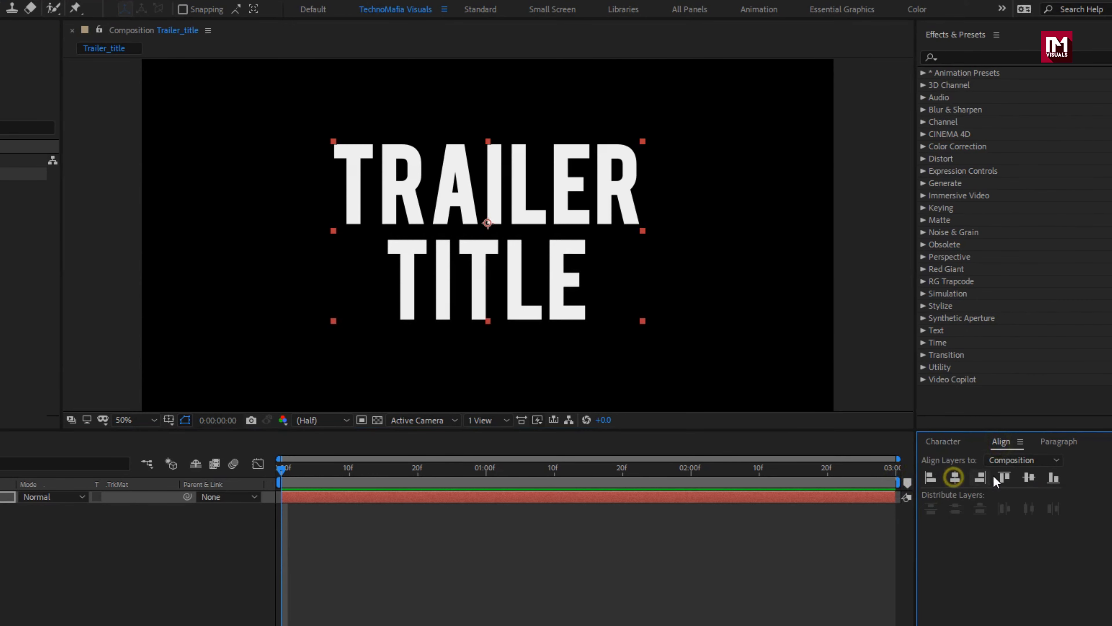
click(1029, 476)
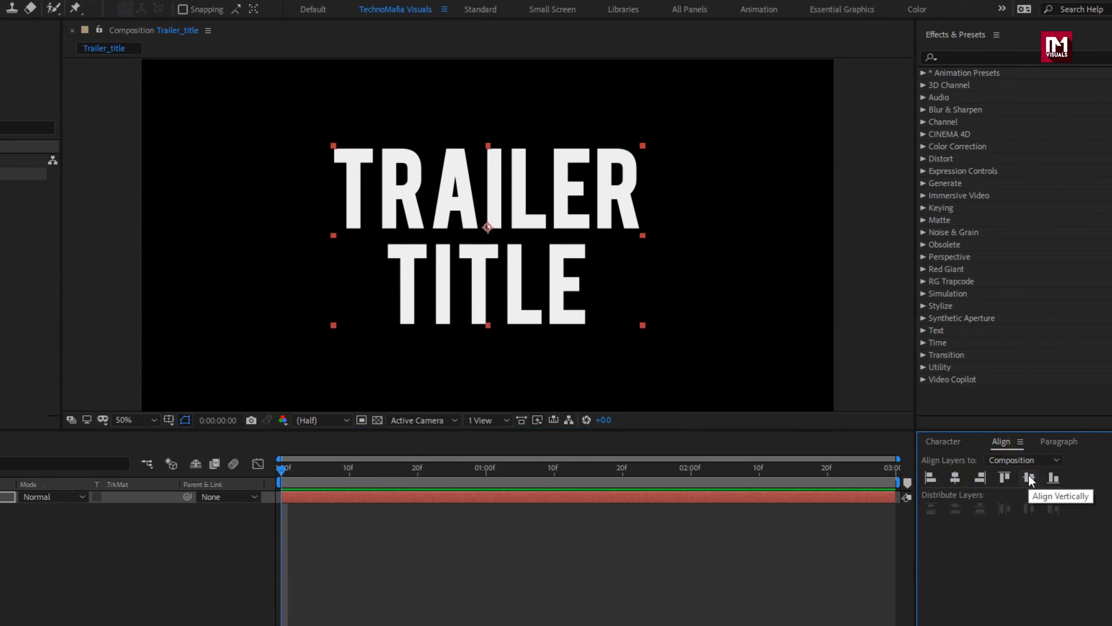
Step: Pre-compose the TRAILER TITLE text layer into a new composition named Title
click(121, 496)
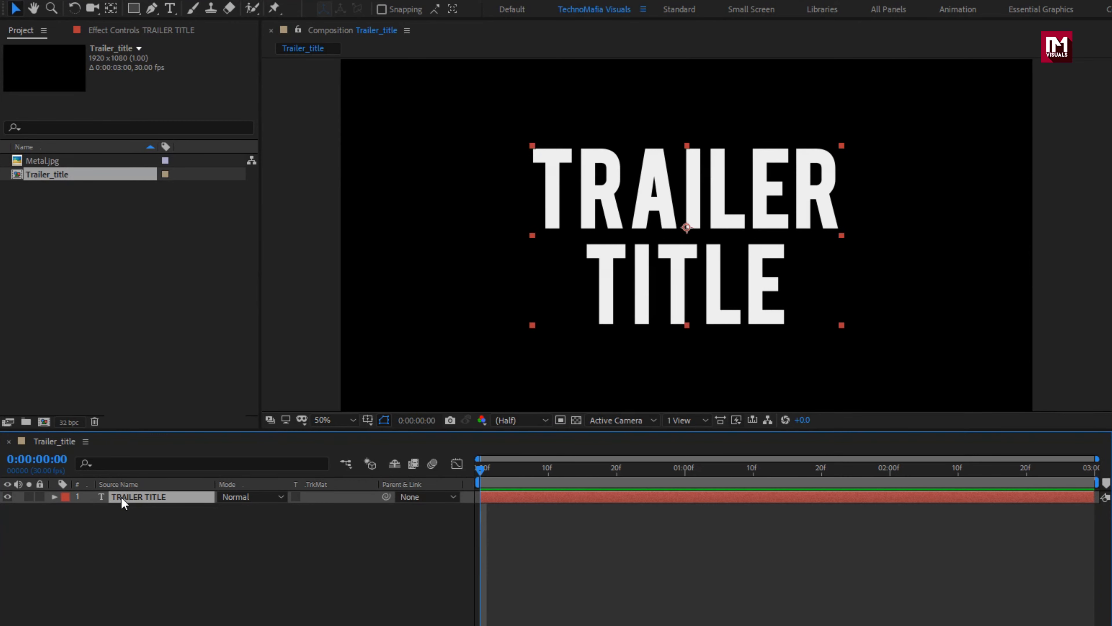
right_click(123, 499)
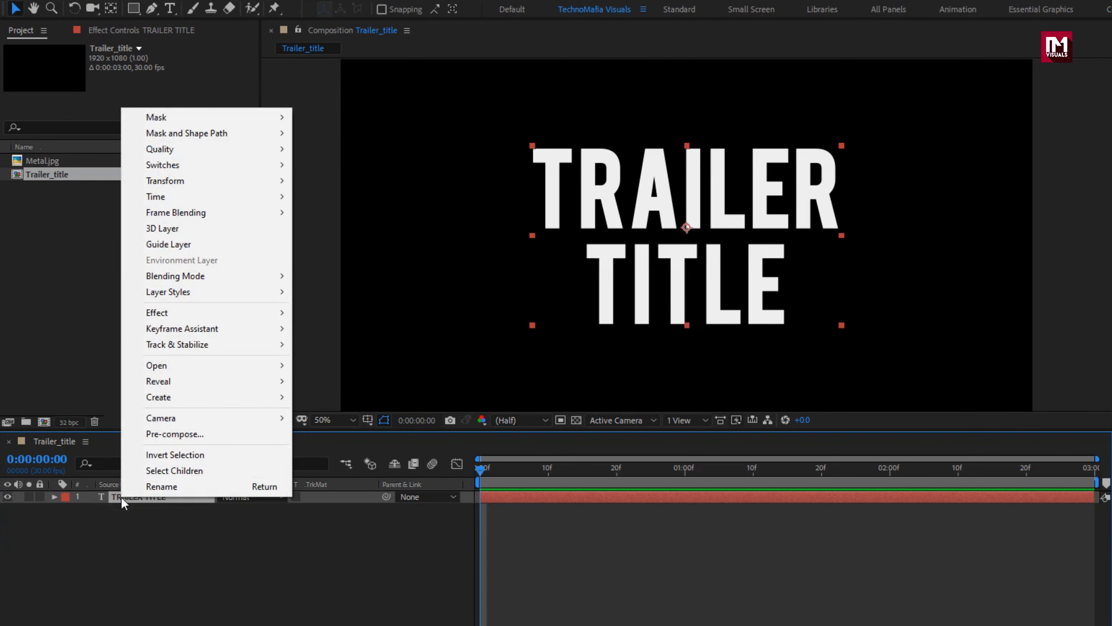
click(157, 435)
text(T)
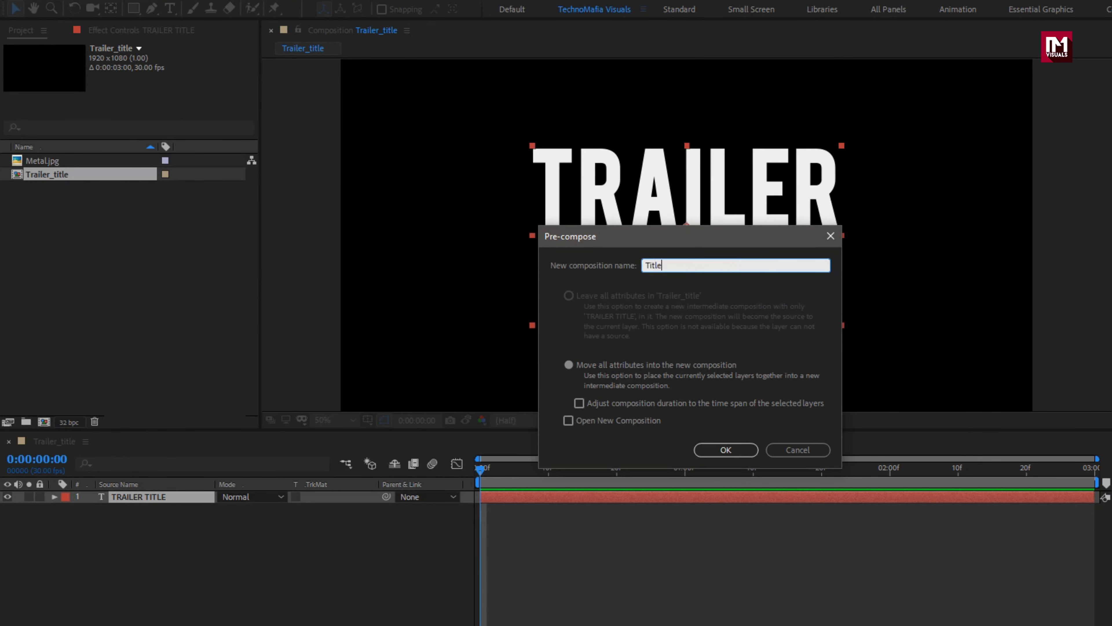
text(itle)
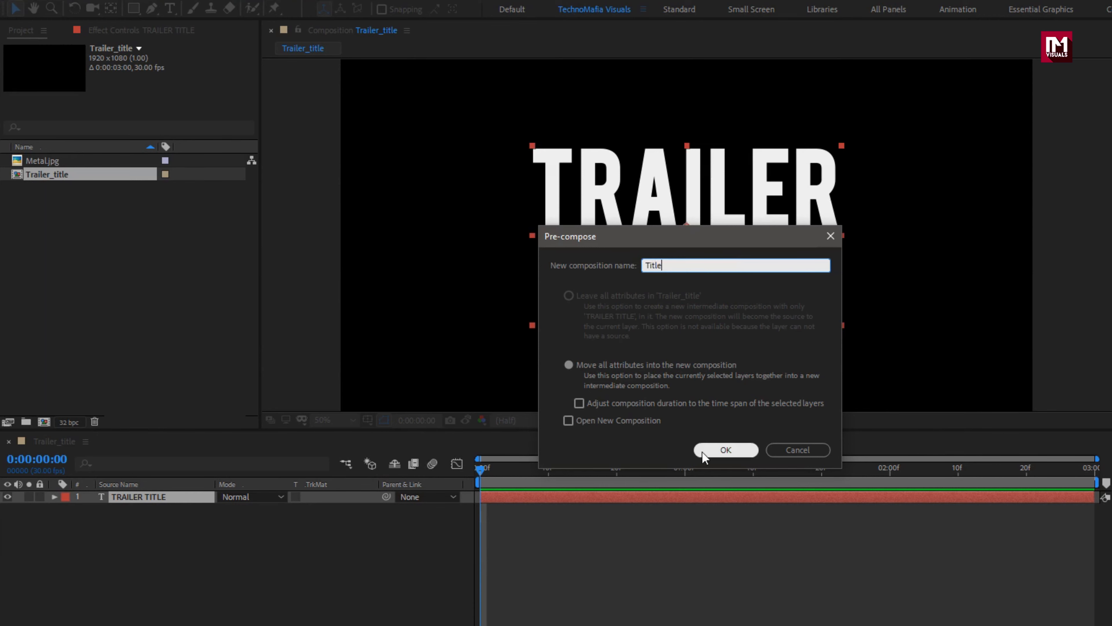
click(724, 449)
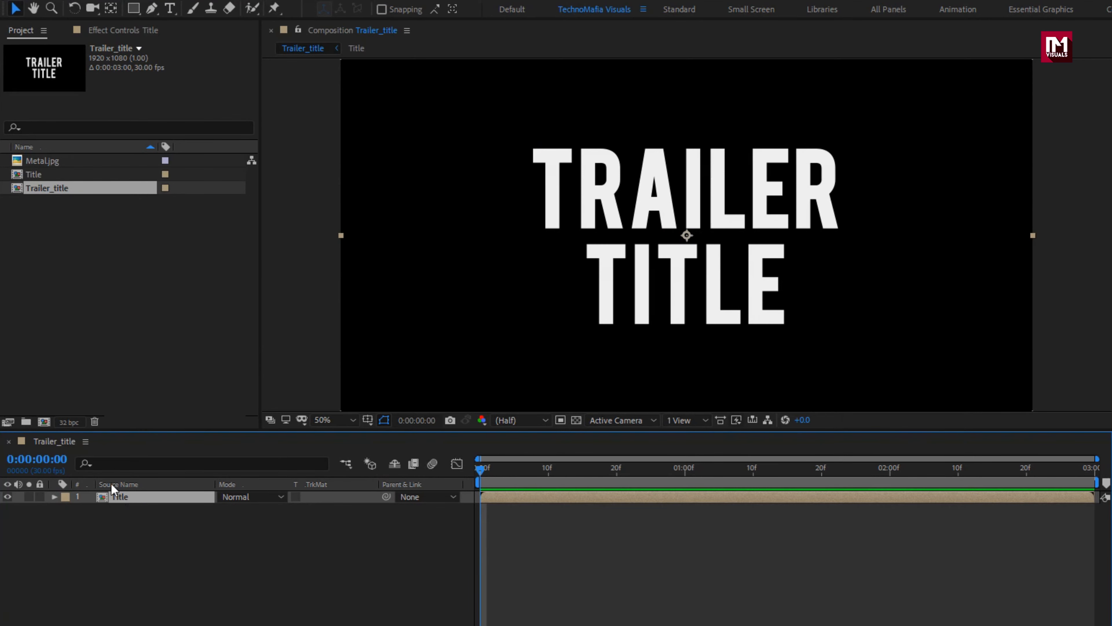
Step: Add Metal.jpg beneath the Title layer and scale it to 142% to fill the composition frame
click(42, 161)
drag(42, 161, 160, 514)
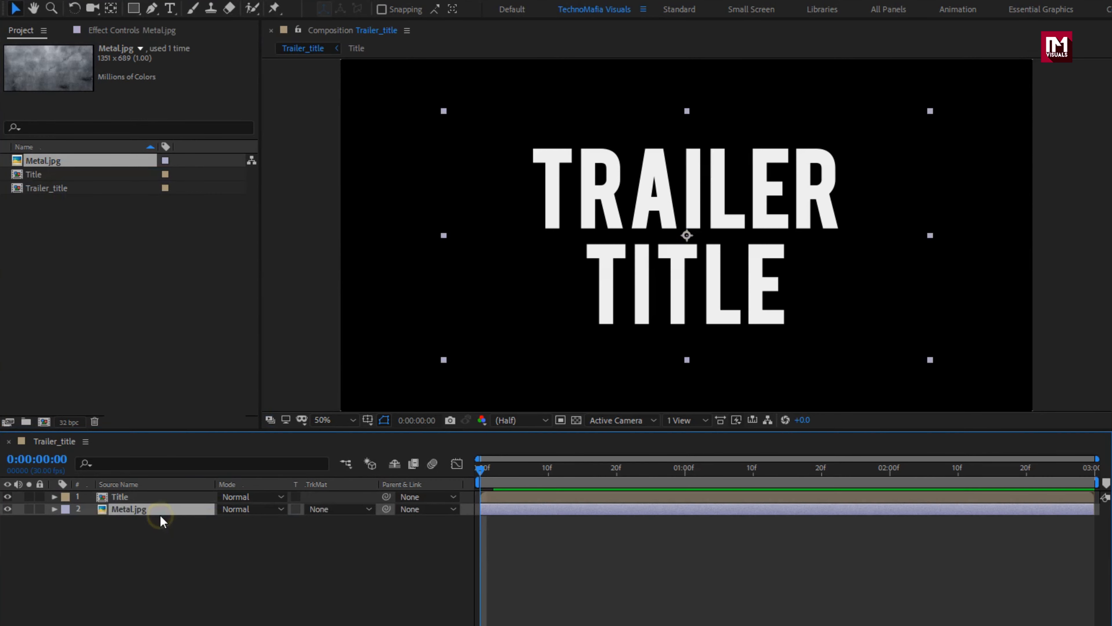
key(s)
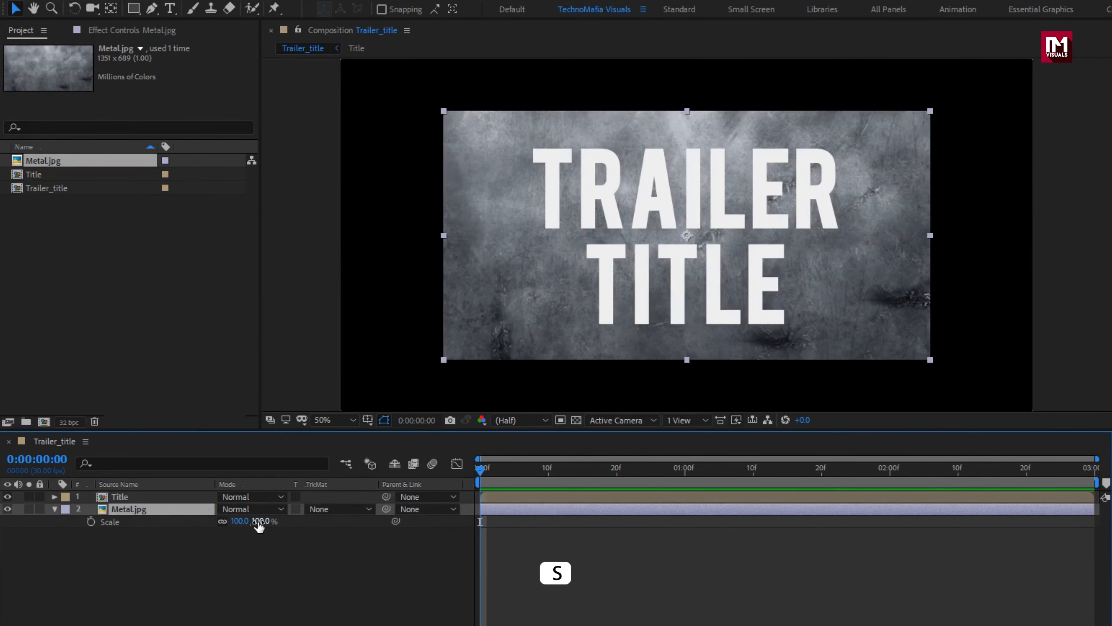
drag(259, 524, 294, 525)
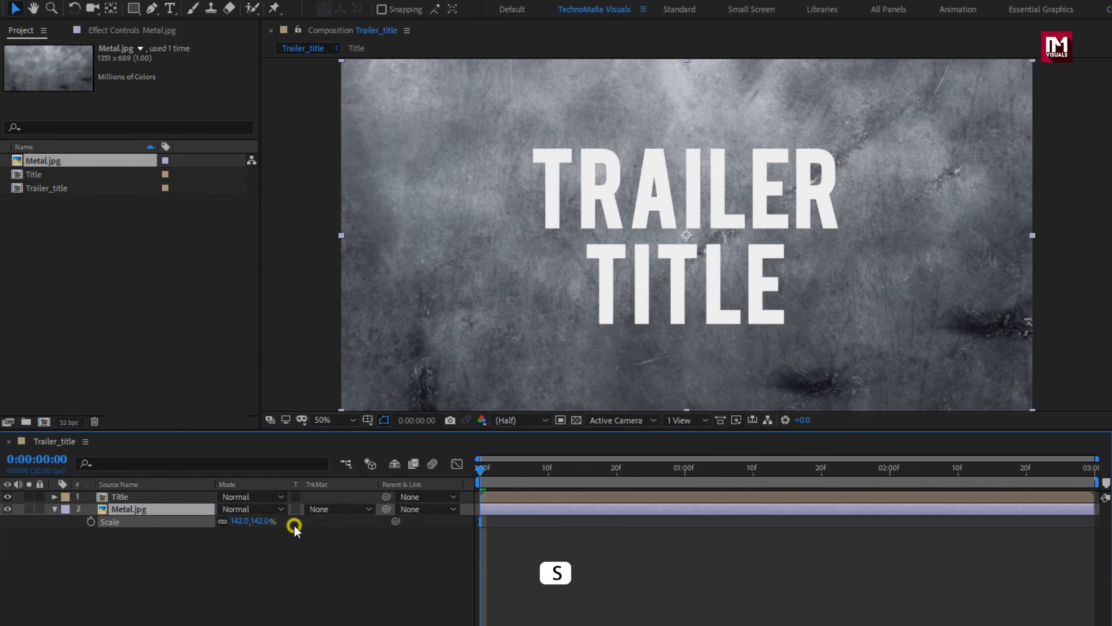
click(54, 508)
Step: Pre-compose the Metal.jpg layer as Metal_Image, moving all attributes into the new composition
right_click(129, 509)
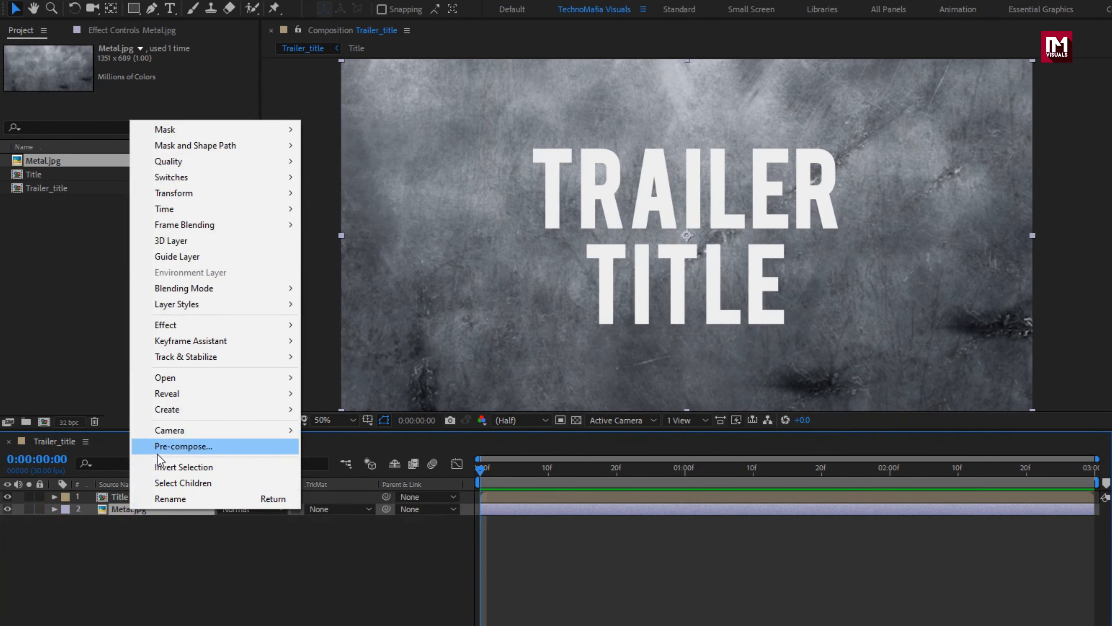
click(156, 449)
text(Me)
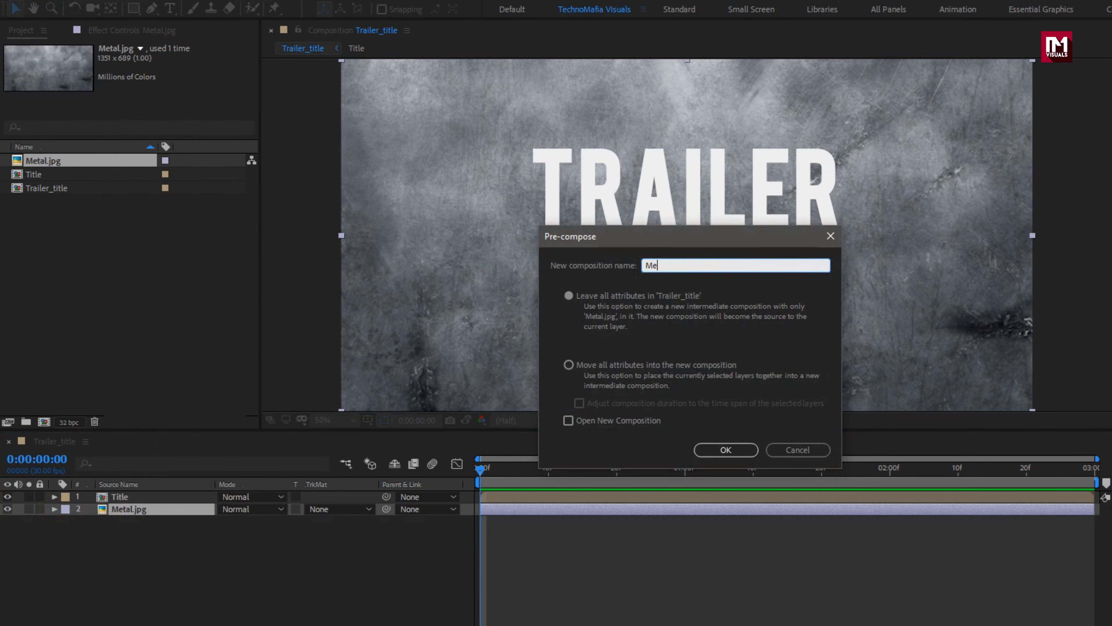
text(tal_Image)
click(568, 365)
click(718, 449)
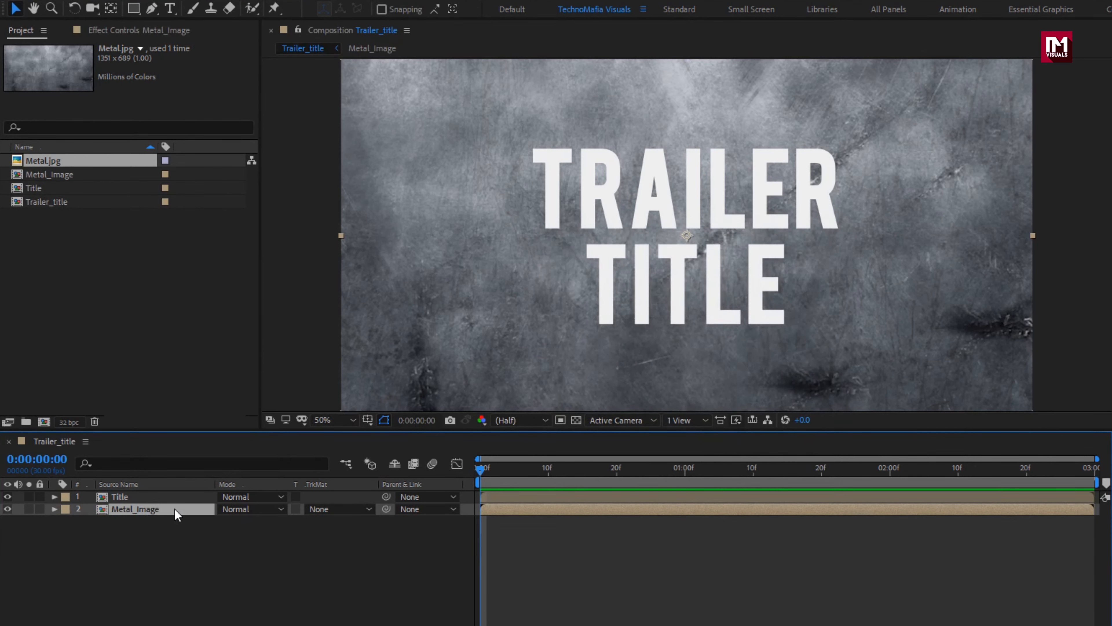
Step: Set the Metal_Image layer's track matte to Alpha Matte "Title" and apply the Curves effect to it
click(331, 508)
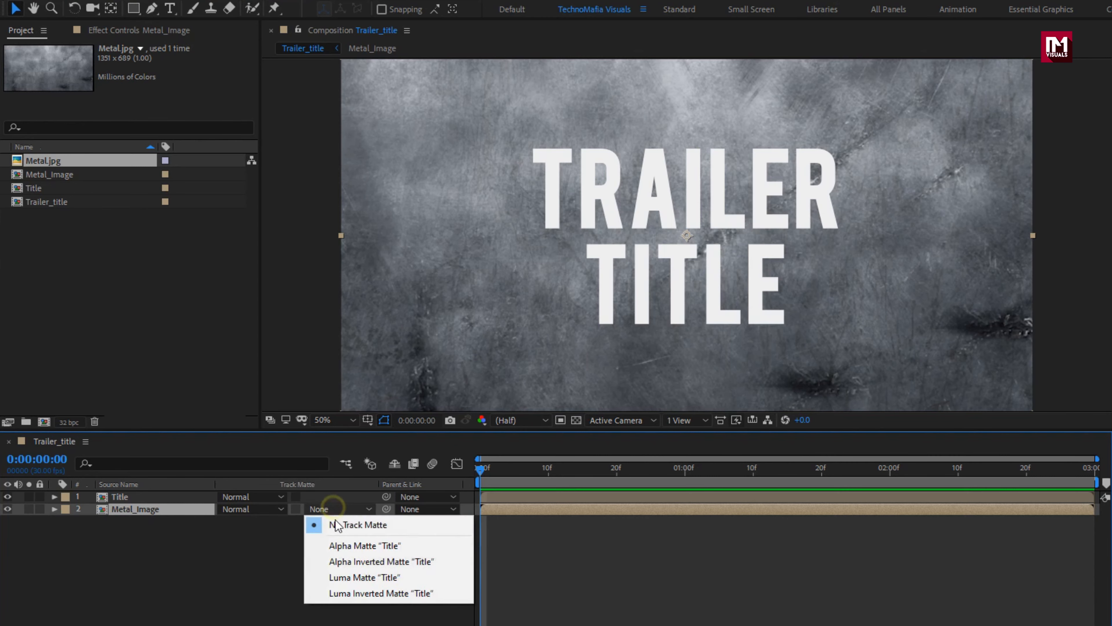
click(338, 542)
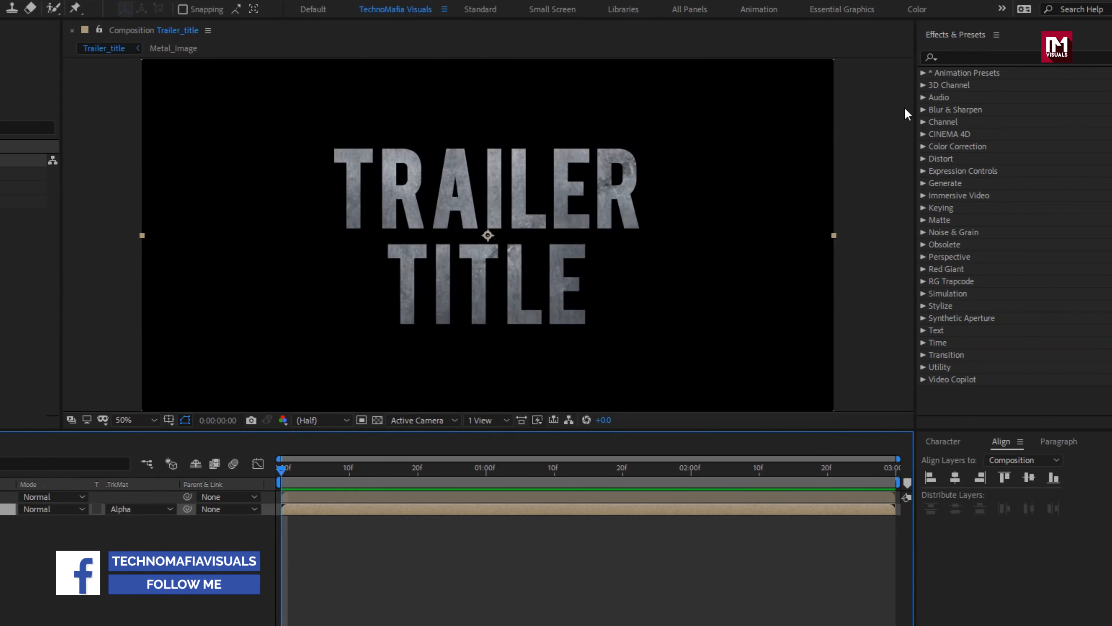
click(1080, 58)
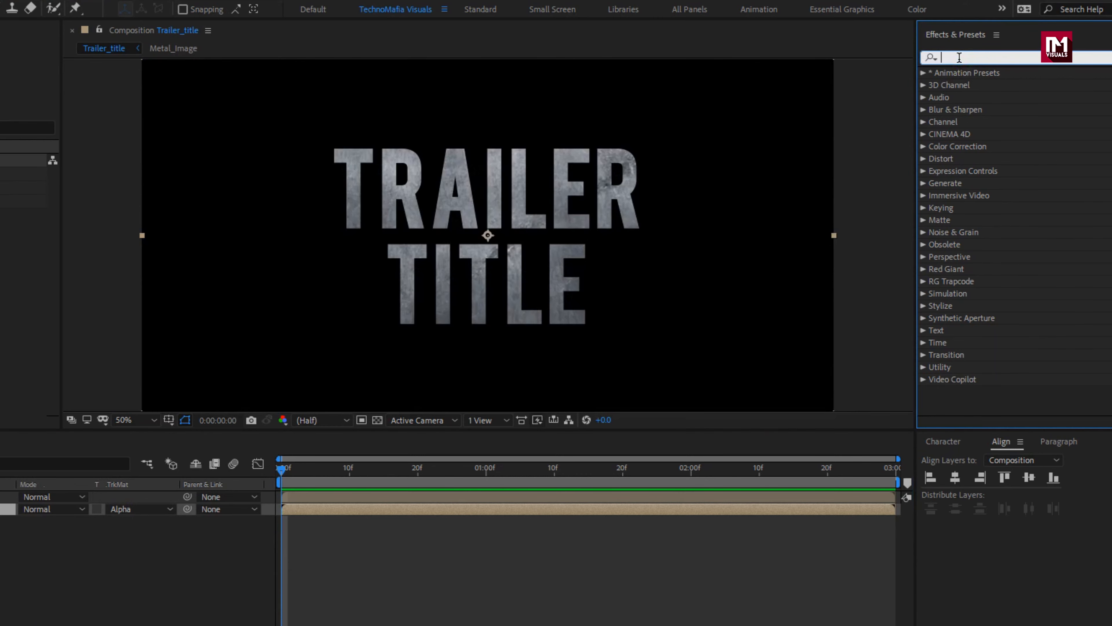
text(curv)
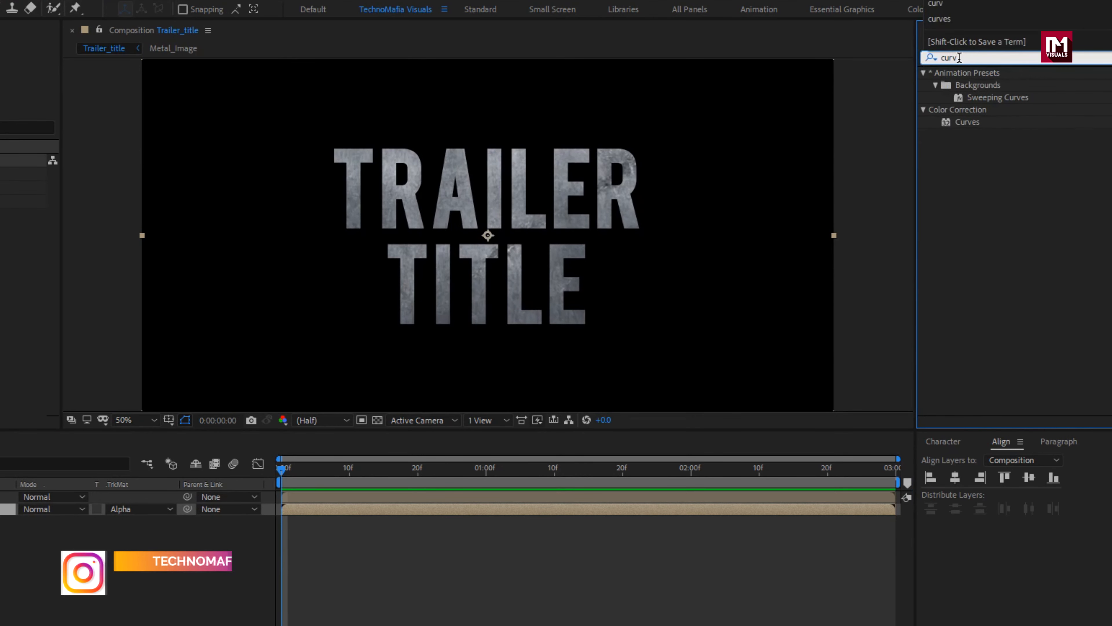
double_click(975, 122)
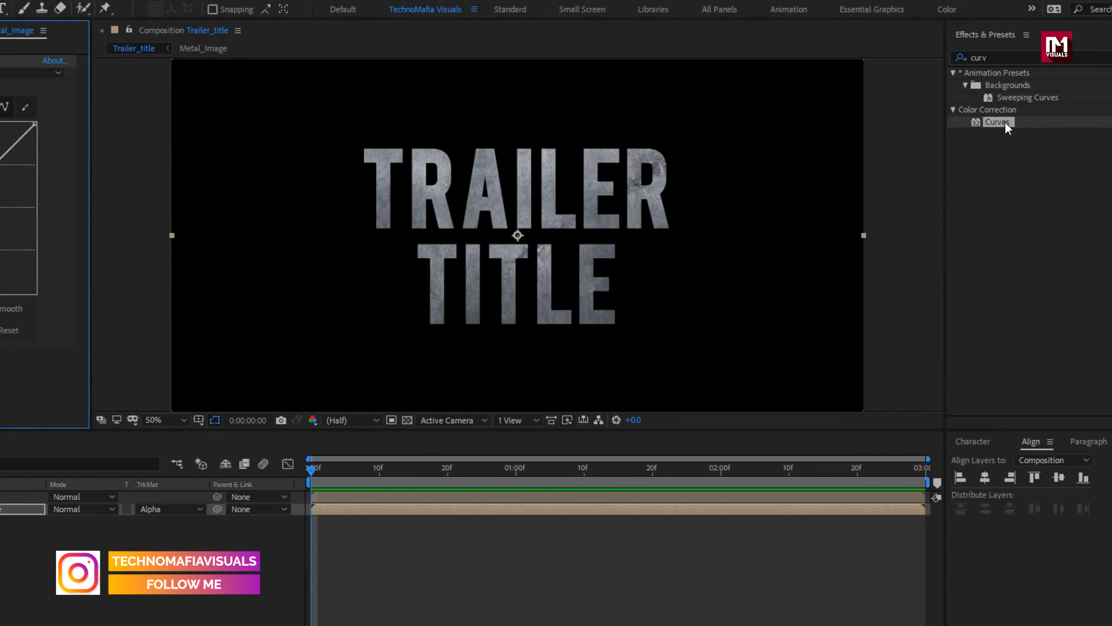
Step: Shape the Metal_Image layer's RGB curve into an S-curve, raising the highlights and lowering the shadows for stronger contrast
drag(163, 165, 163, 139)
drag(75, 231, 87, 269)
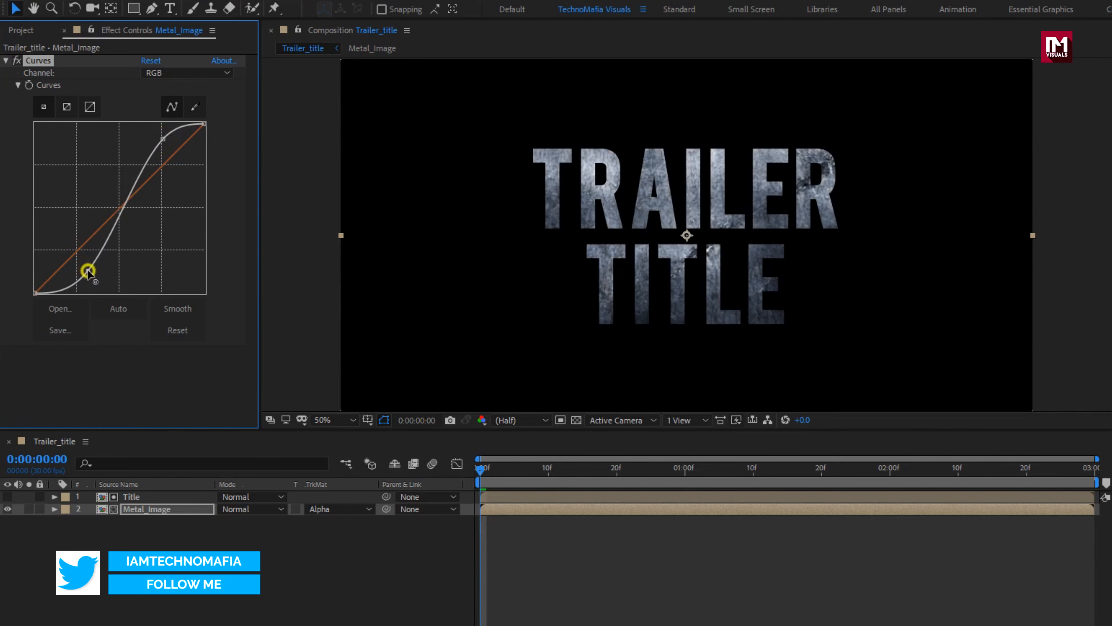
mouse_move(162, 140)
mouse_down()
mouse_move(152, 142)
mouse_move(164, 139)
mouse_up()
drag(91, 272, 91, 269)
click(154, 538)
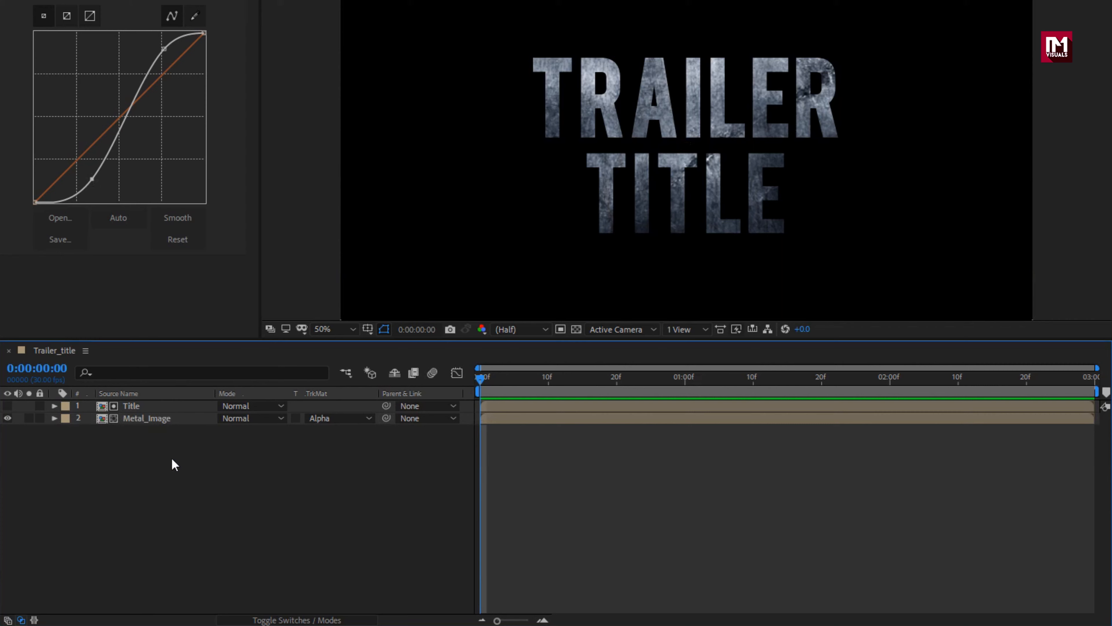
Step: Turn the Metal_Image and Title layers into 3D layers
click(278, 619)
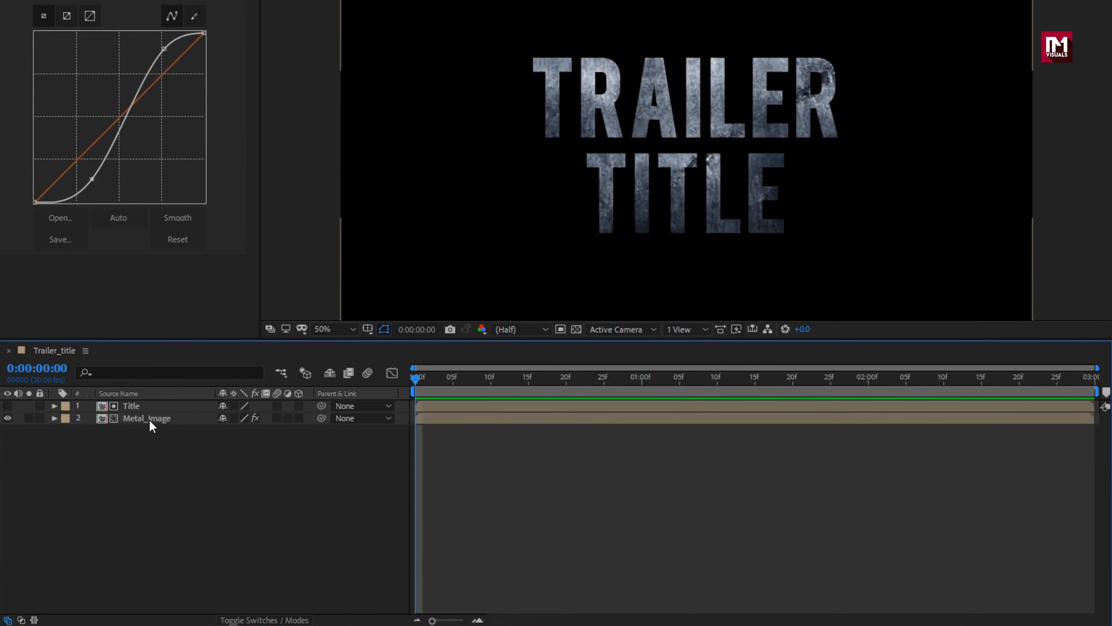
click(149, 420)
click(298, 418)
click(150, 406)
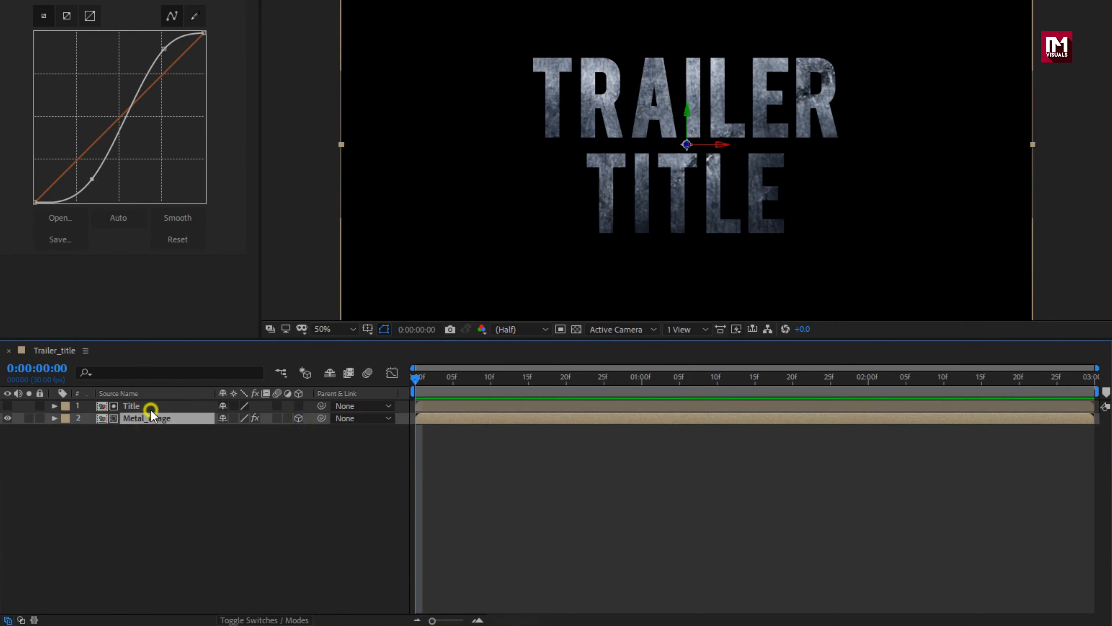
click(296, 405)
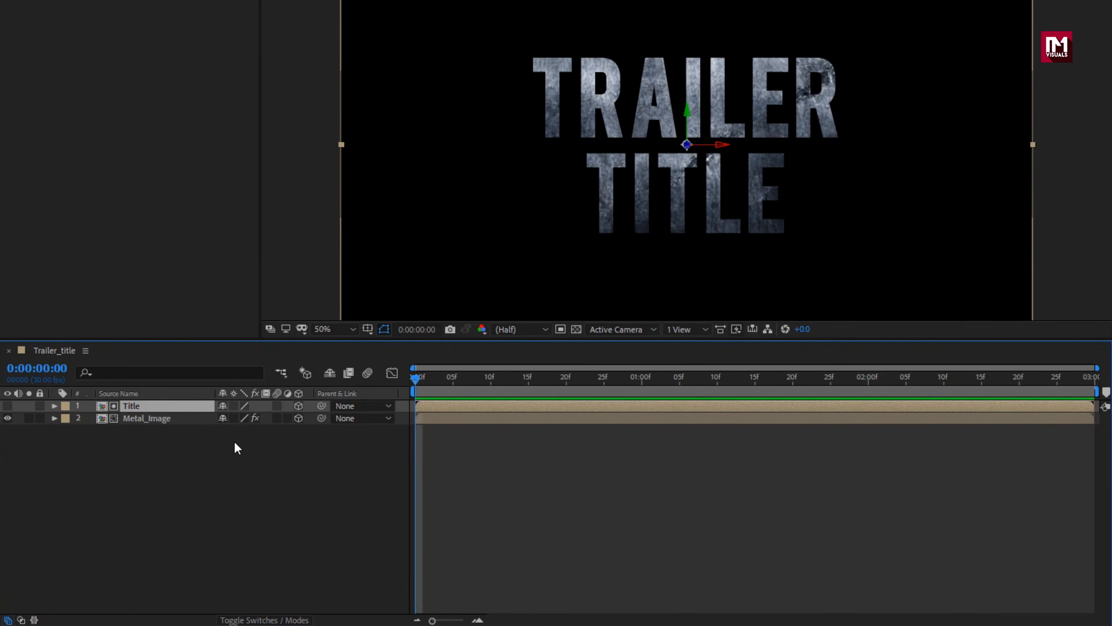
click(233, 440)
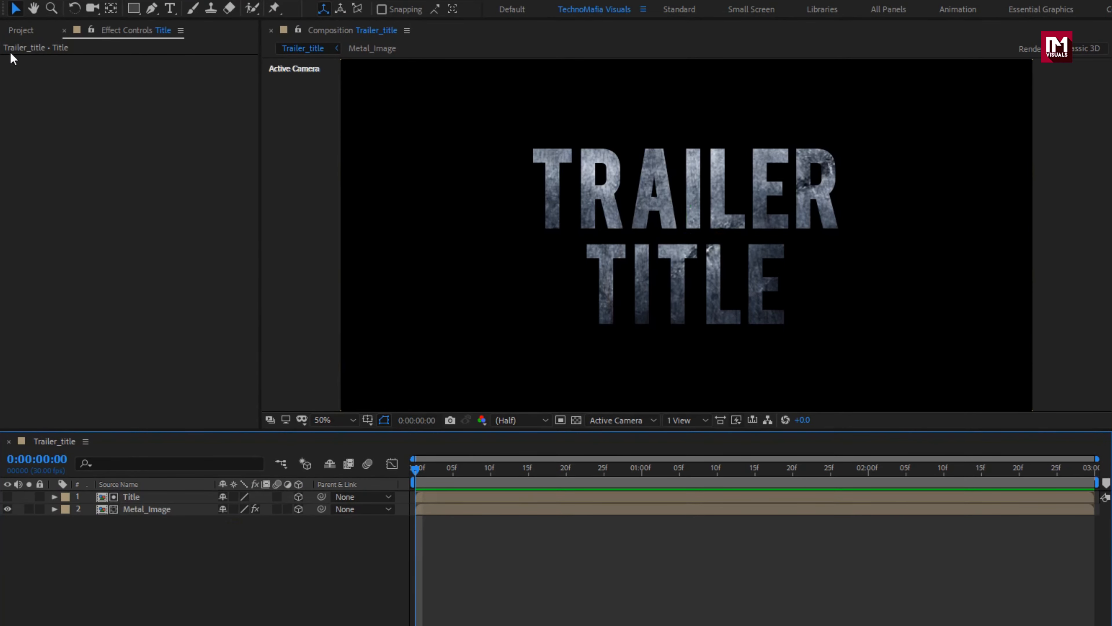
Step: Add another instance of the Title composition above the existing layers and make it a 3D layer
click(21, 30)
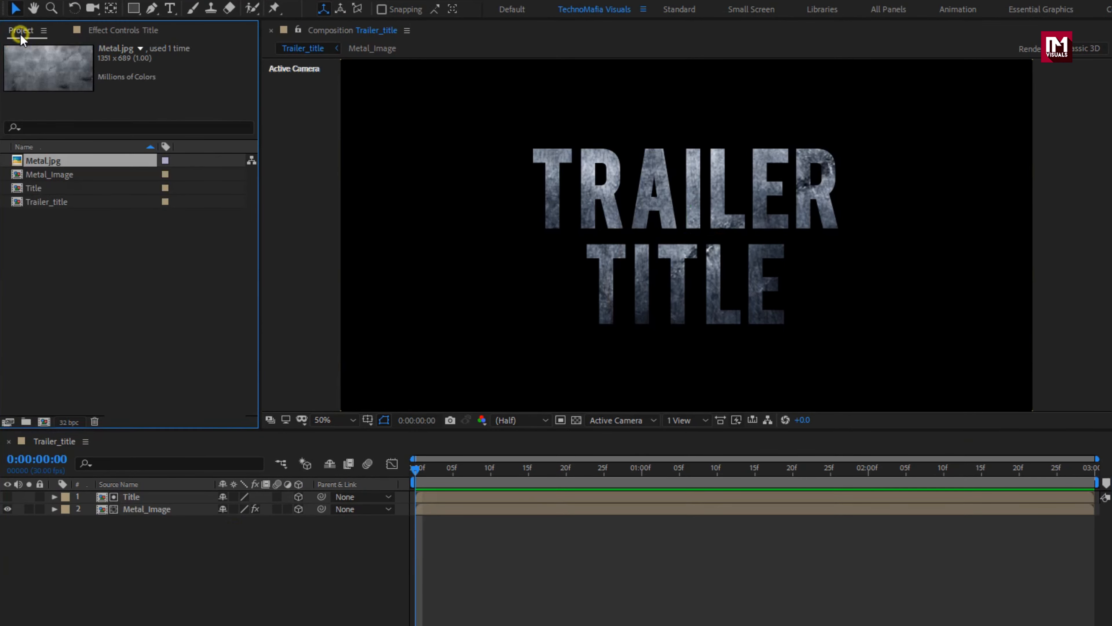
click(35, 188)
drag(36, 193, 141, 494)
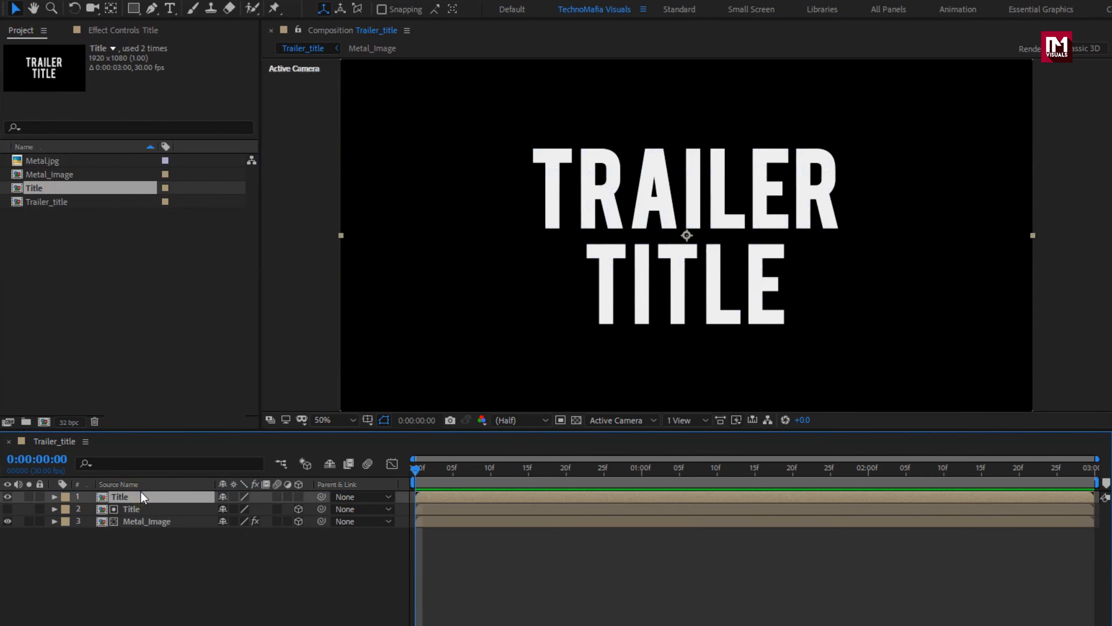
click(298, 496)
Step: Apply the Fill effect to the new top Title layer and set its colour to near-black 030303
click(154, 496)
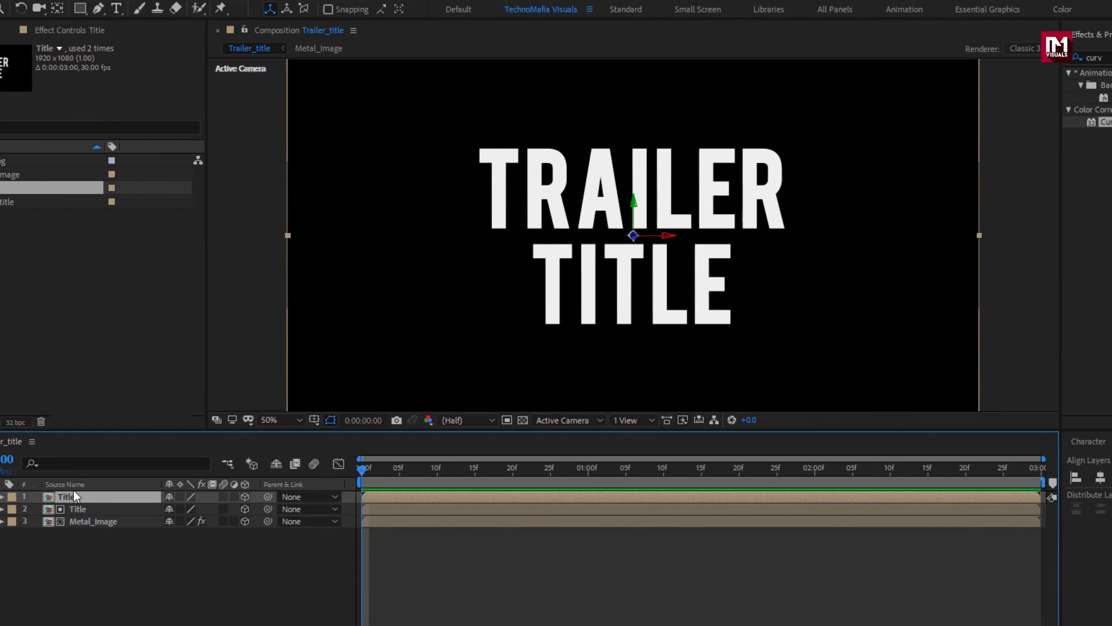
click(933, 58)
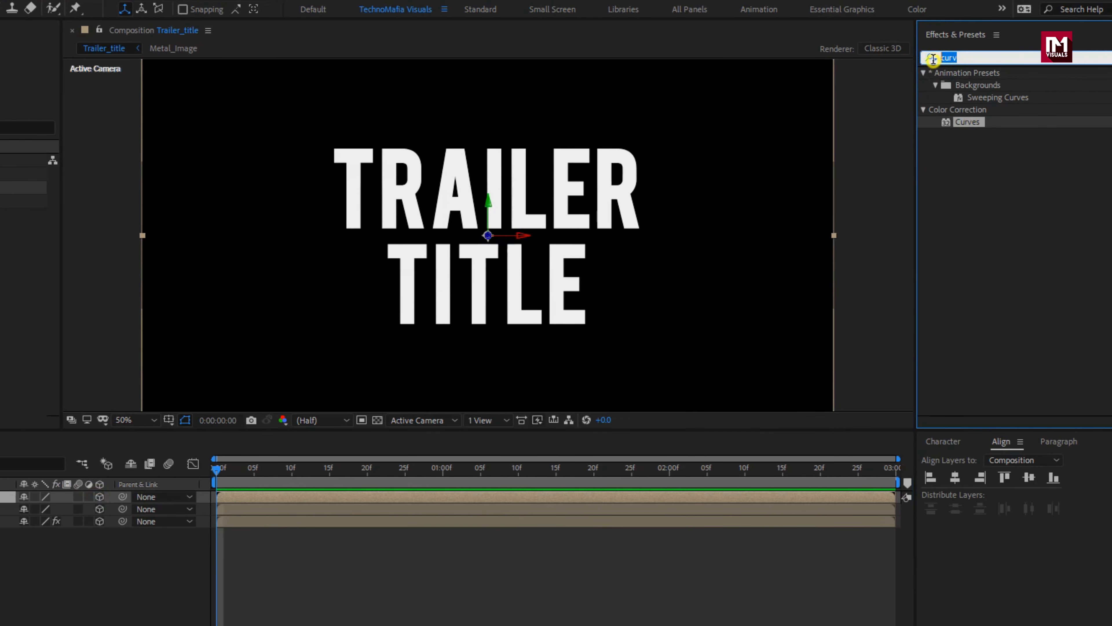
text(fill)
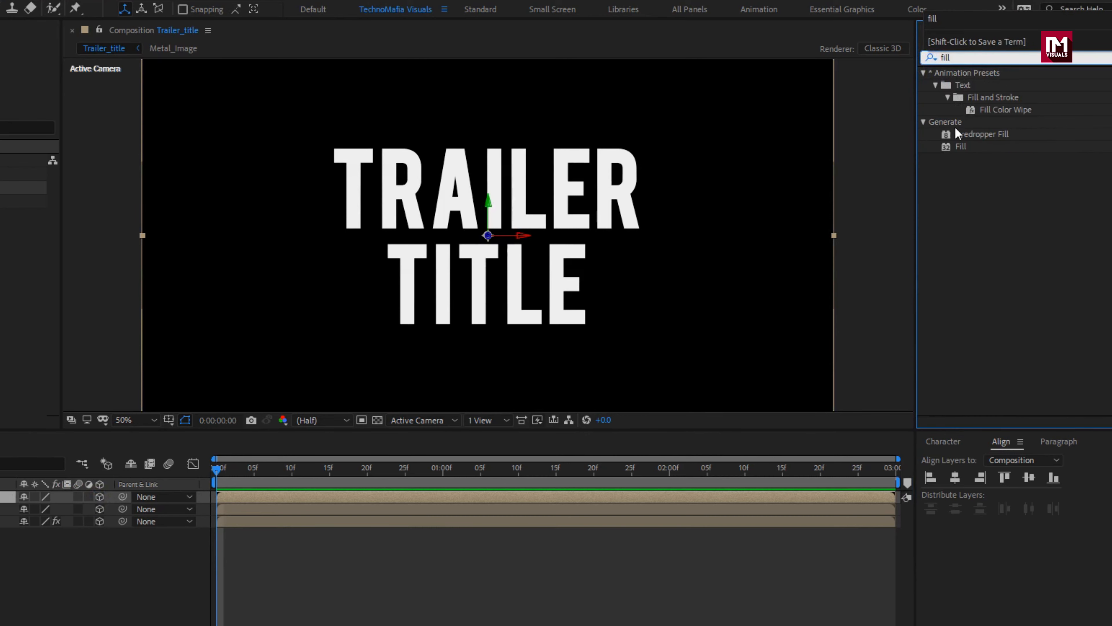
double_click(962, 146)
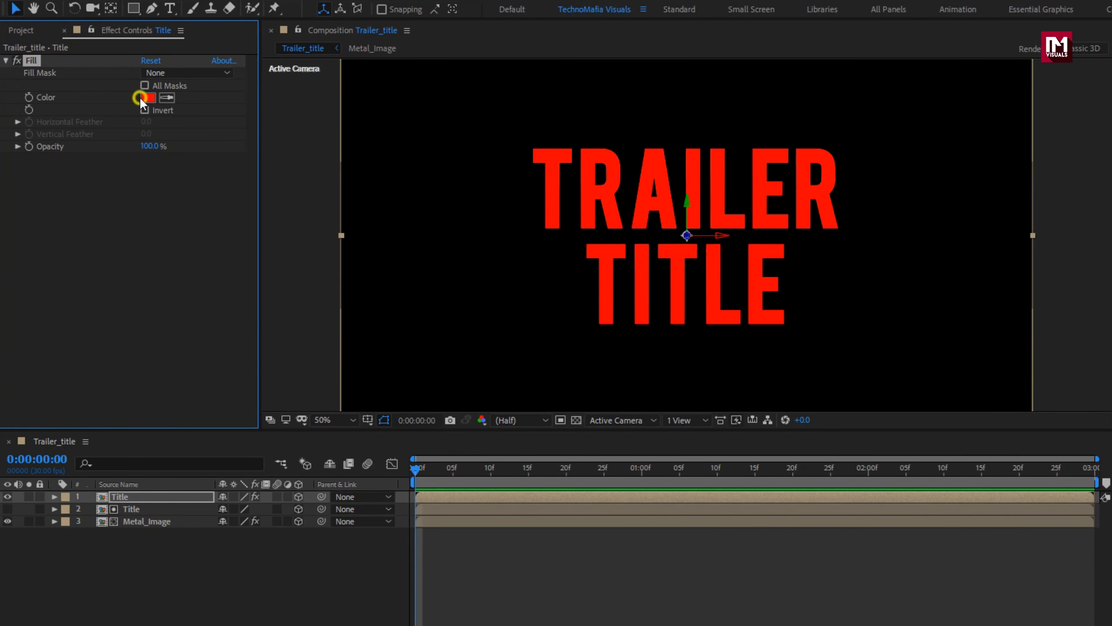
click(141, 97)
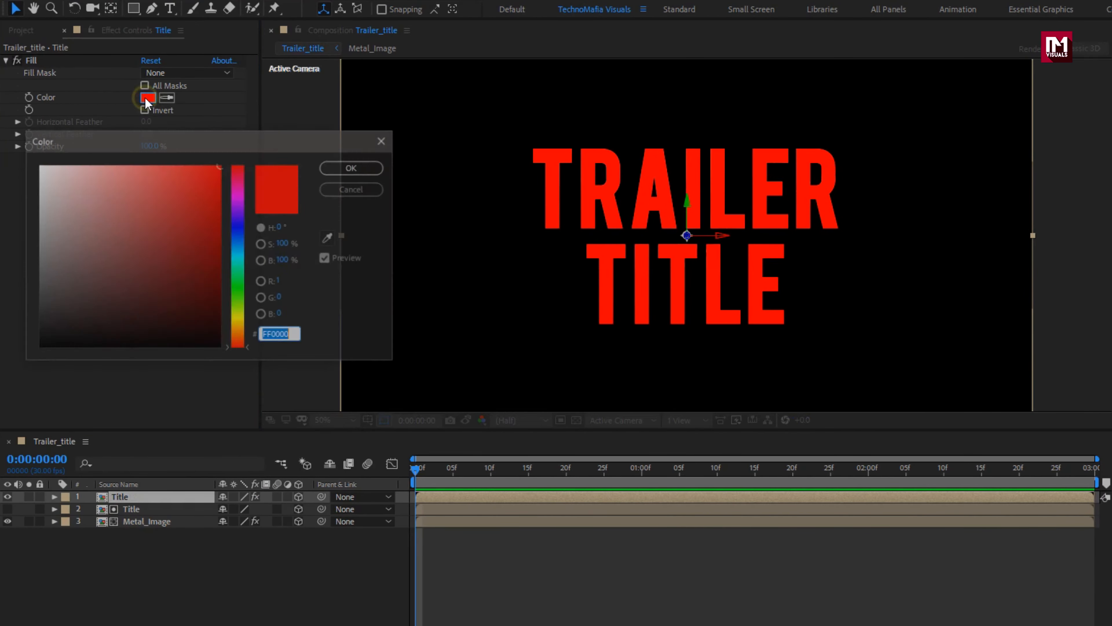
drag(51, 189, 30, 346)
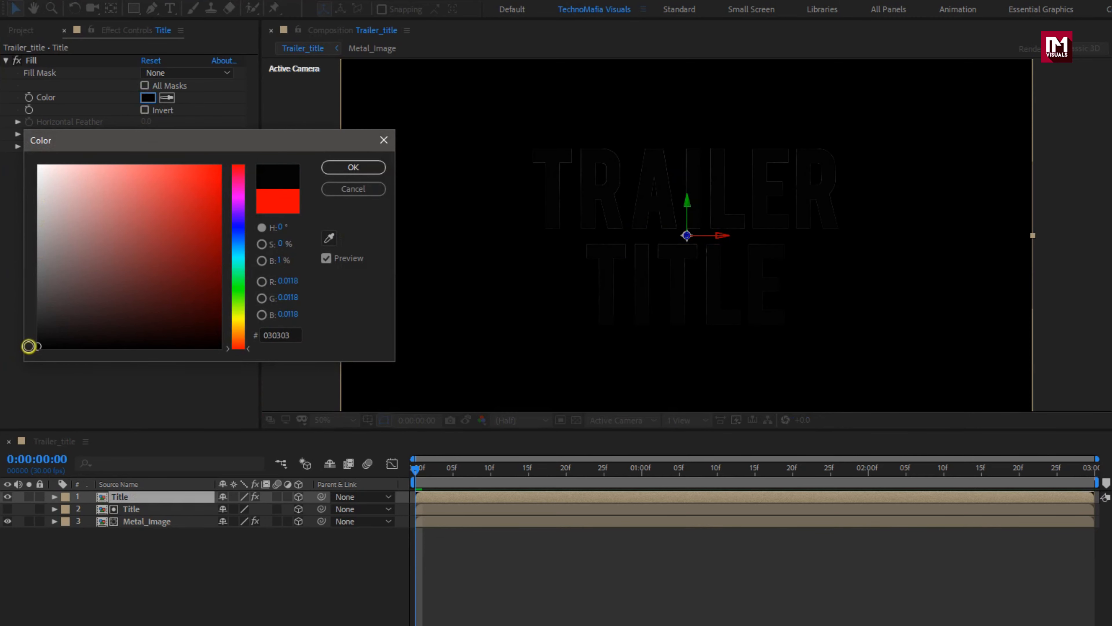
click(361, 168)
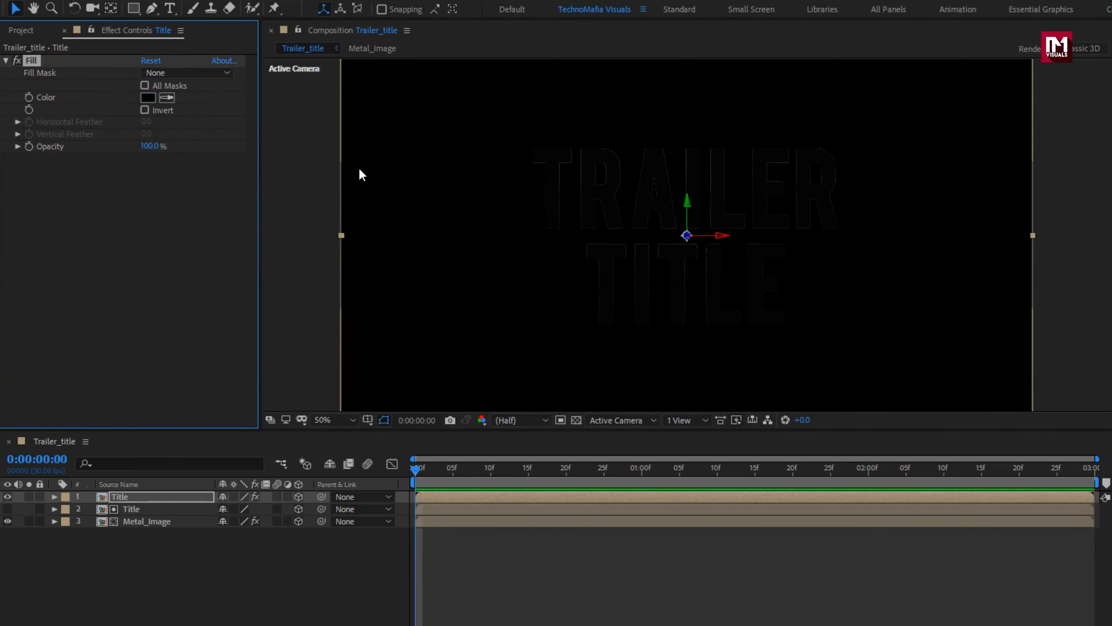
Step: Apply the Bevel Alpha effect to the top Title layer and set its Edge Thickness to 1
click(935, 57)
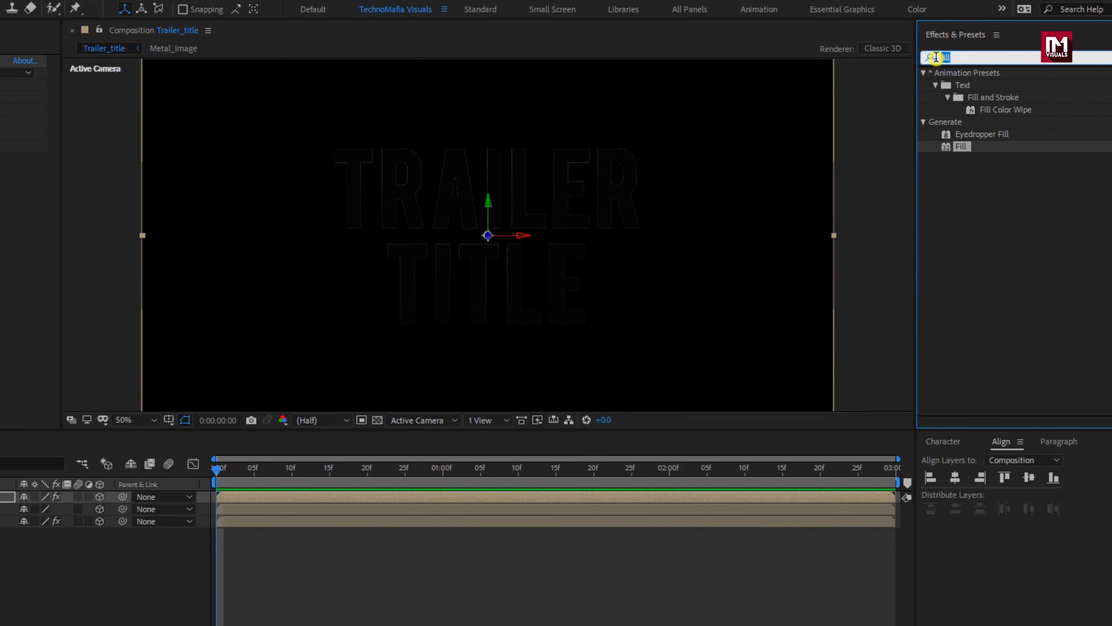
text(bev)
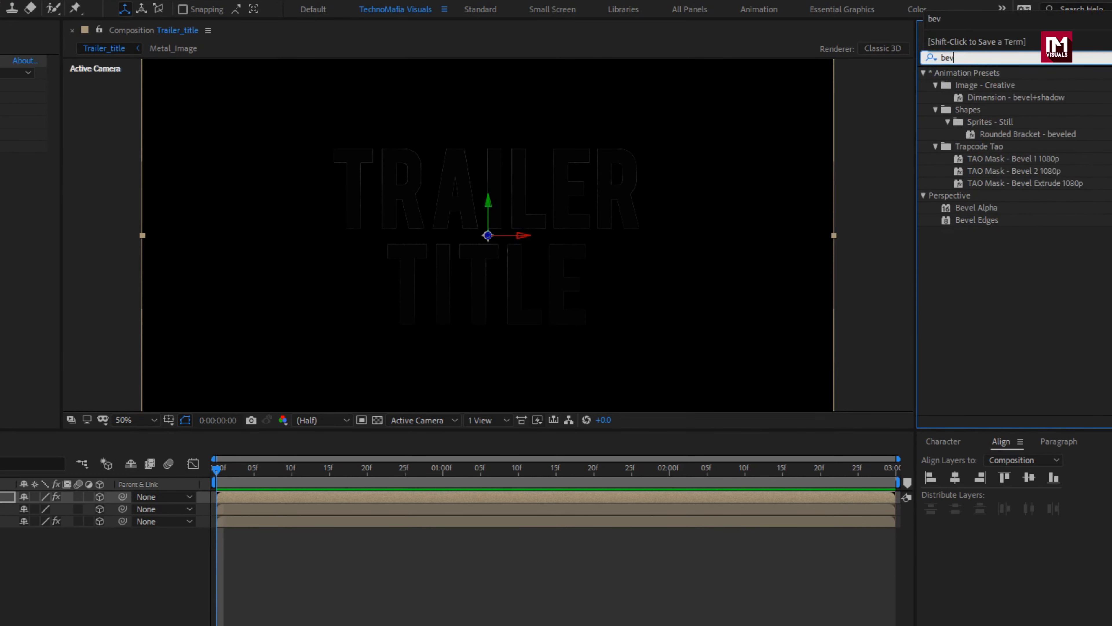
double_click(986, 210)
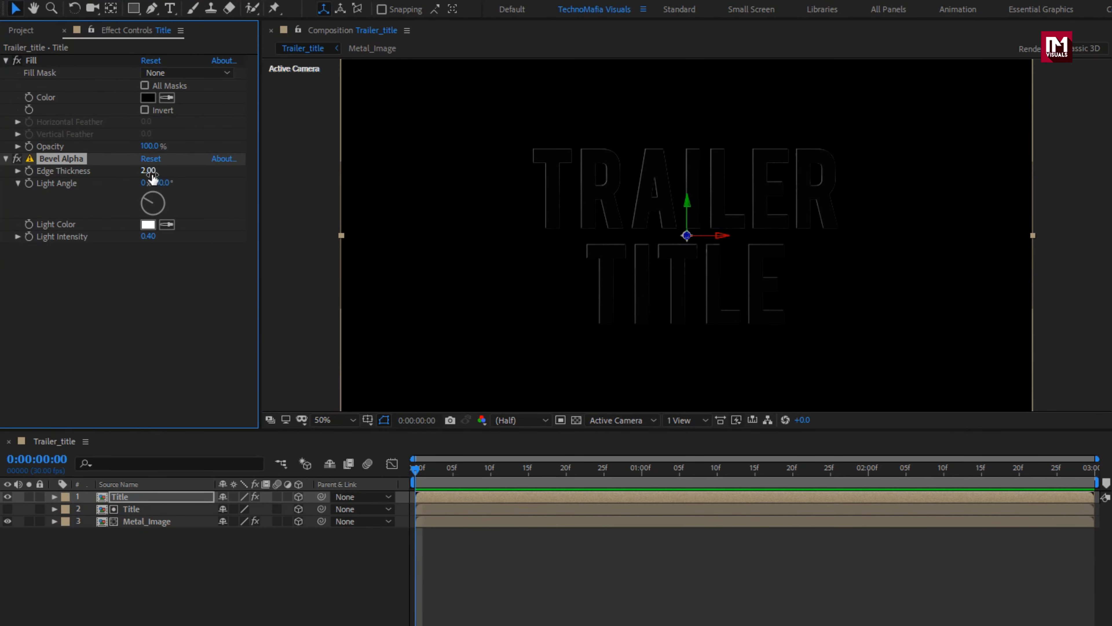
click(145, 174)
key(Return)
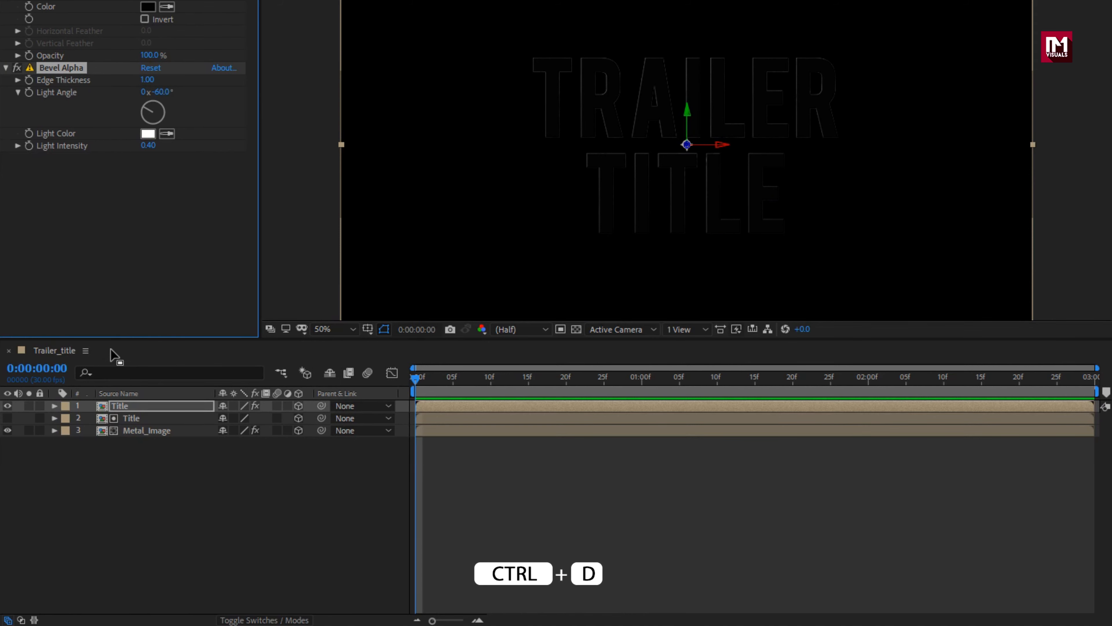
Step: Duplicate the filled and beveled Title layer eight times
click(125, 406)
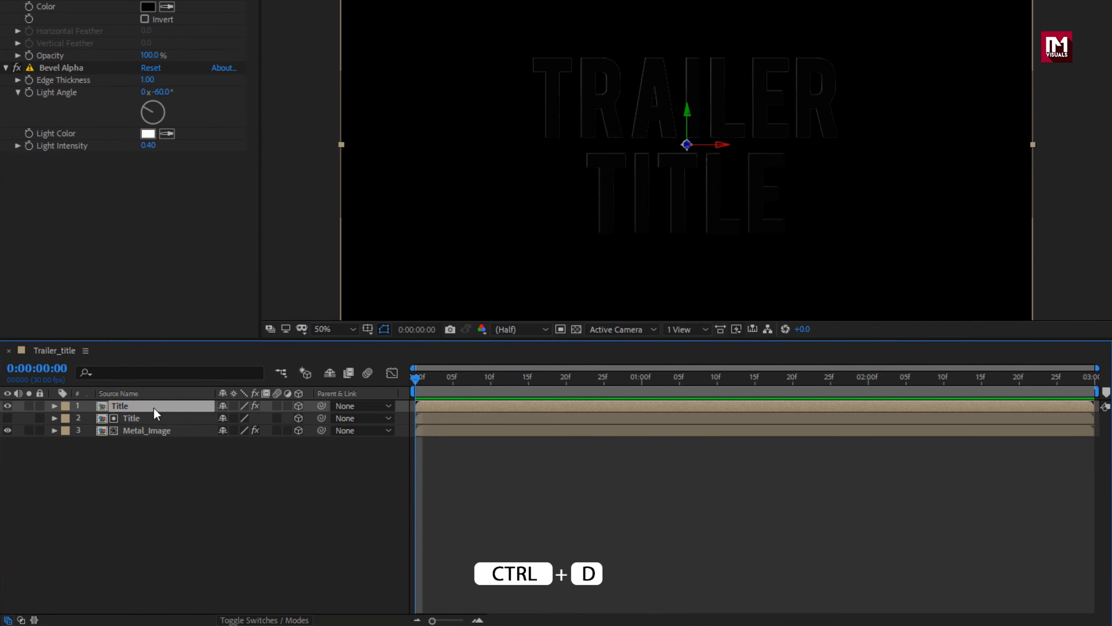
key(ctrl+d)
key(ctrl+d)
key(ctrl+d)
key(ctrl+d)
key(ctrl+d)
key(ctrl+d)
key(ctrl+d)
key(ctrl+d)
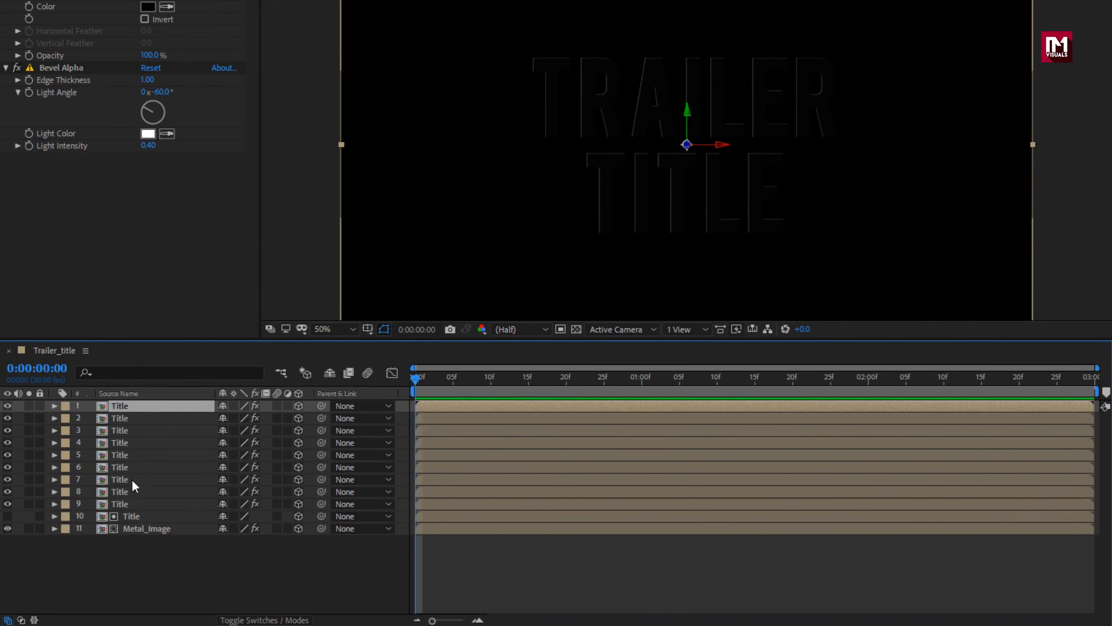
Step: Show only the Position property of Title layers 1 through 8
click(125, 503)
key(p)
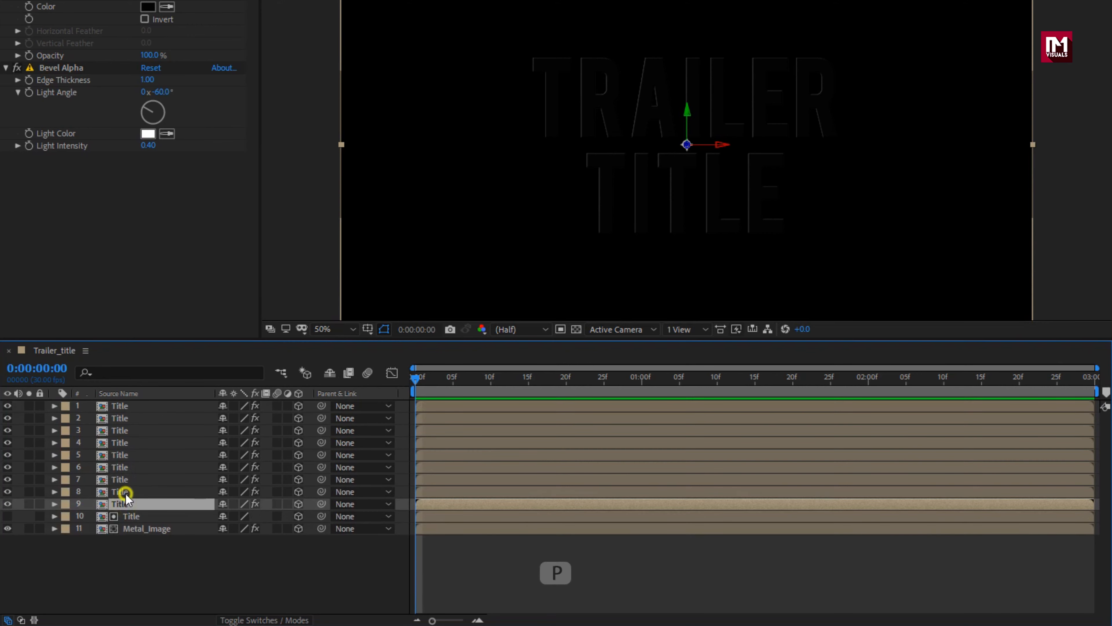
click(126, 494)
shift+click(125, 407)
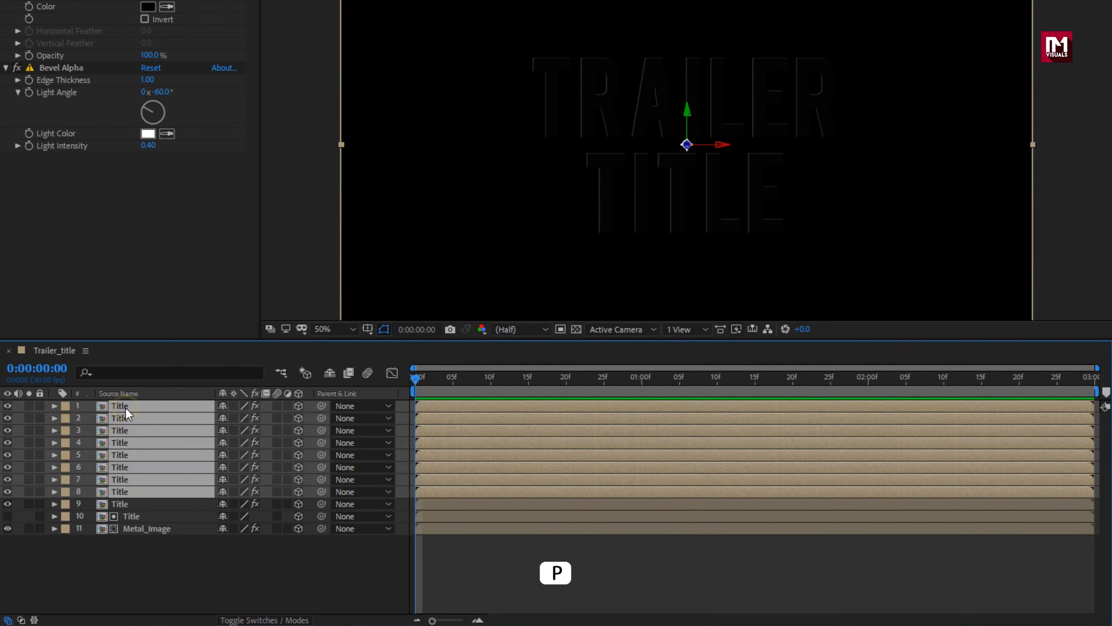
key(p)
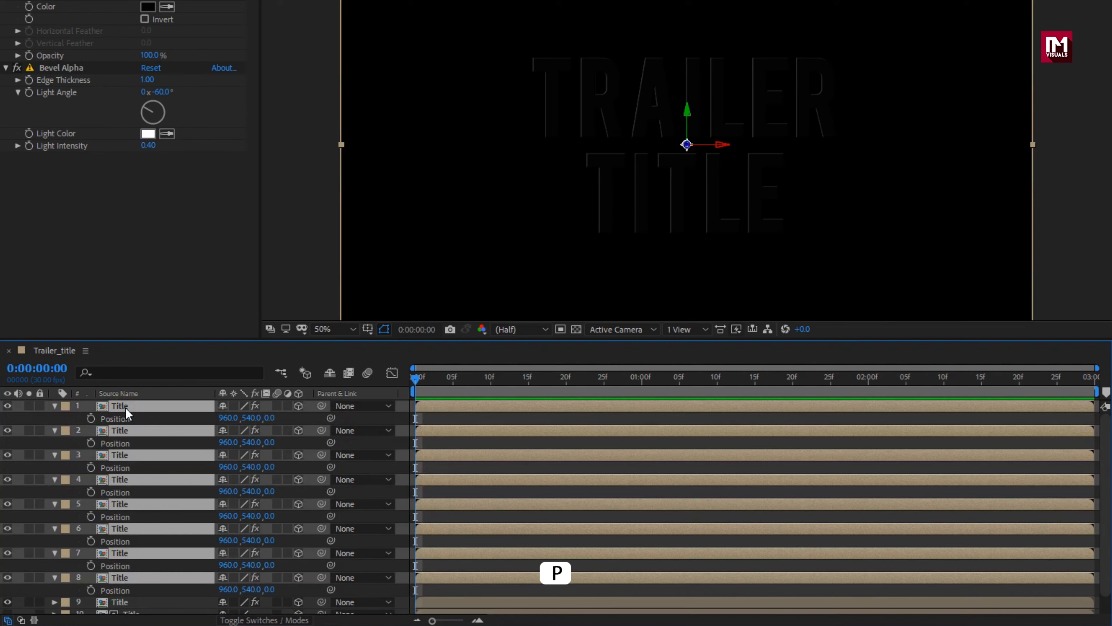
click(68, 588)
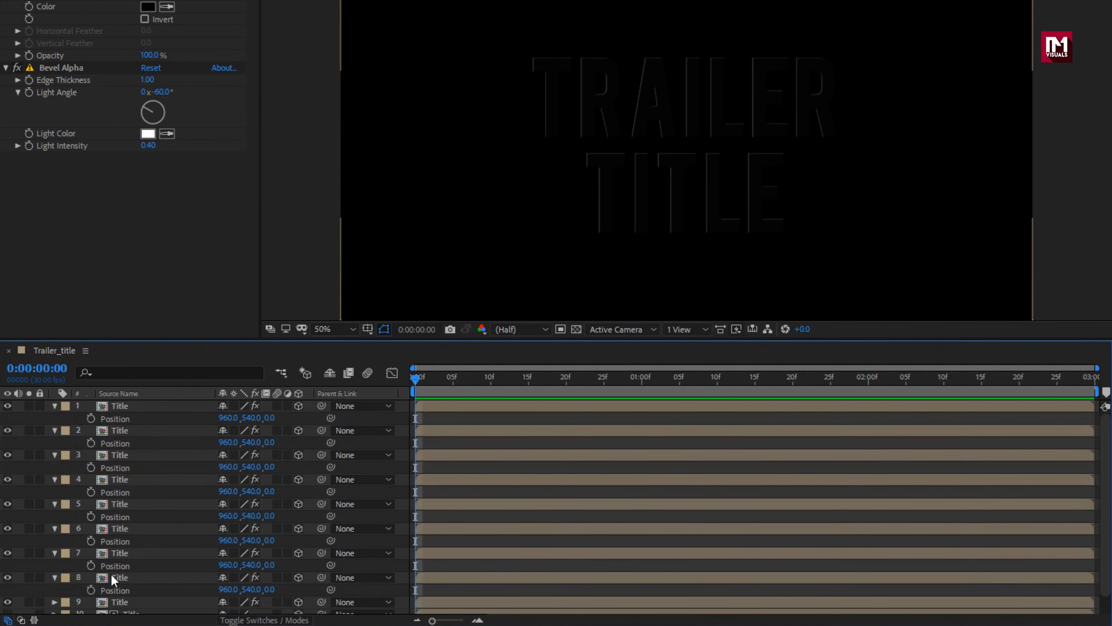
Step: Set the Z position of Title layers 8, 7, 6 and 5 to 2, 4, 6 and 8 respectively
click(120, 578)
click(268, 589)
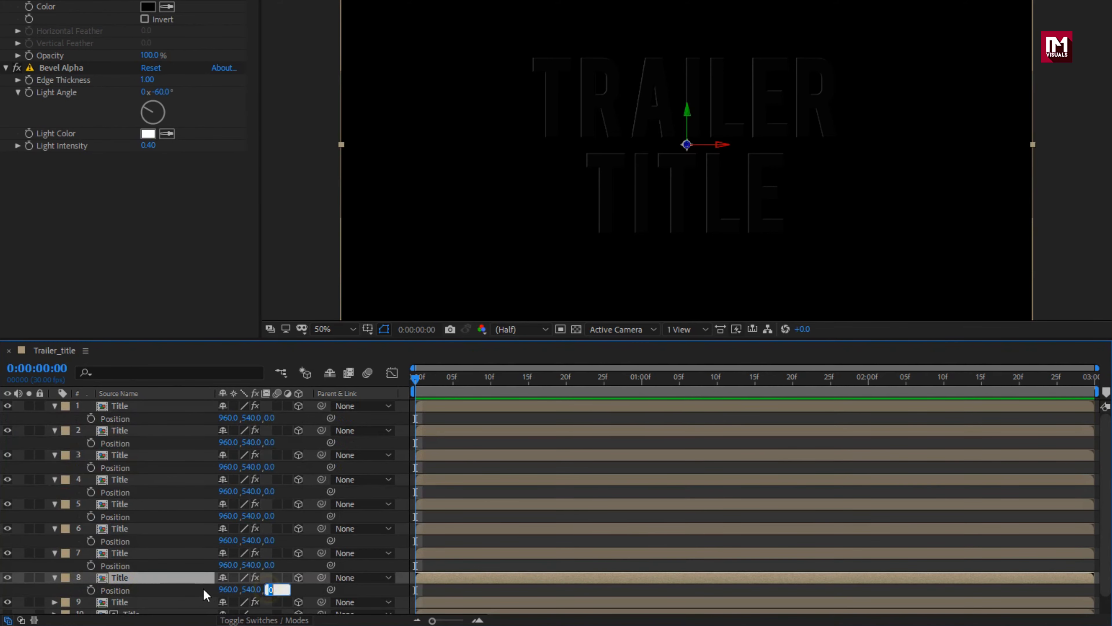
text(2)
key(Return)
click(268, 565)
text(4)
key(Return)
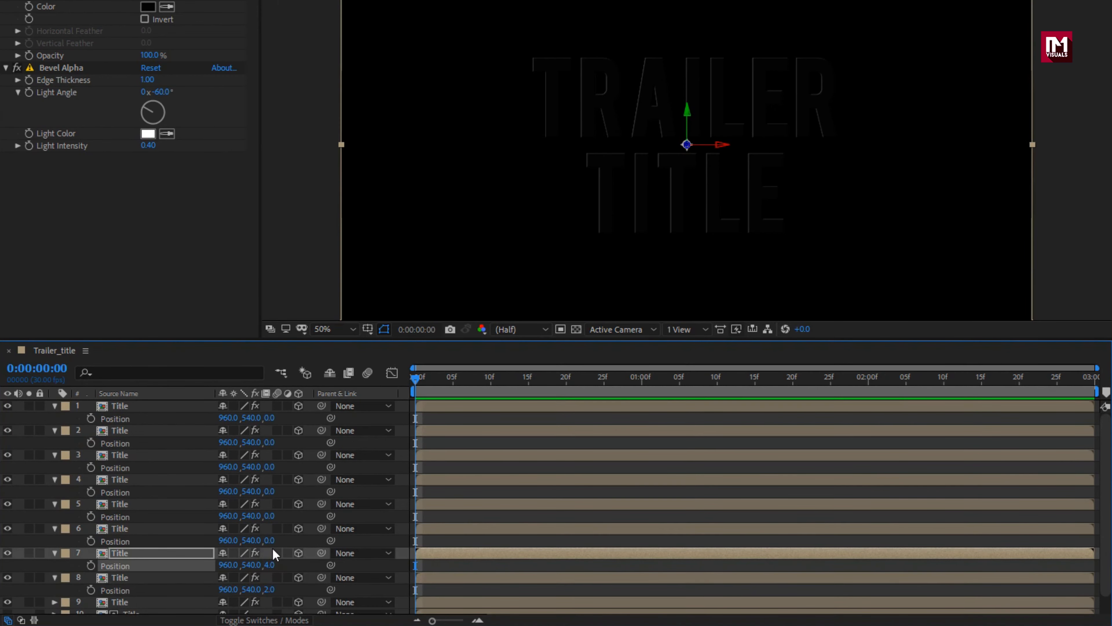
click(269, 540)
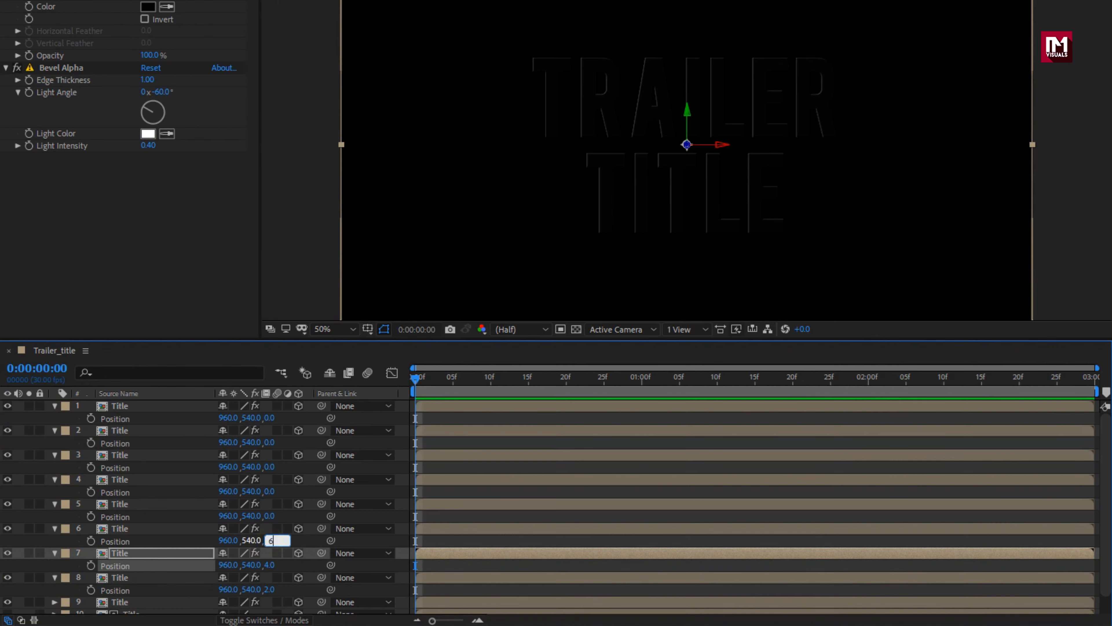
key(Return)
click(268, 515)
text(8)
key(Return)
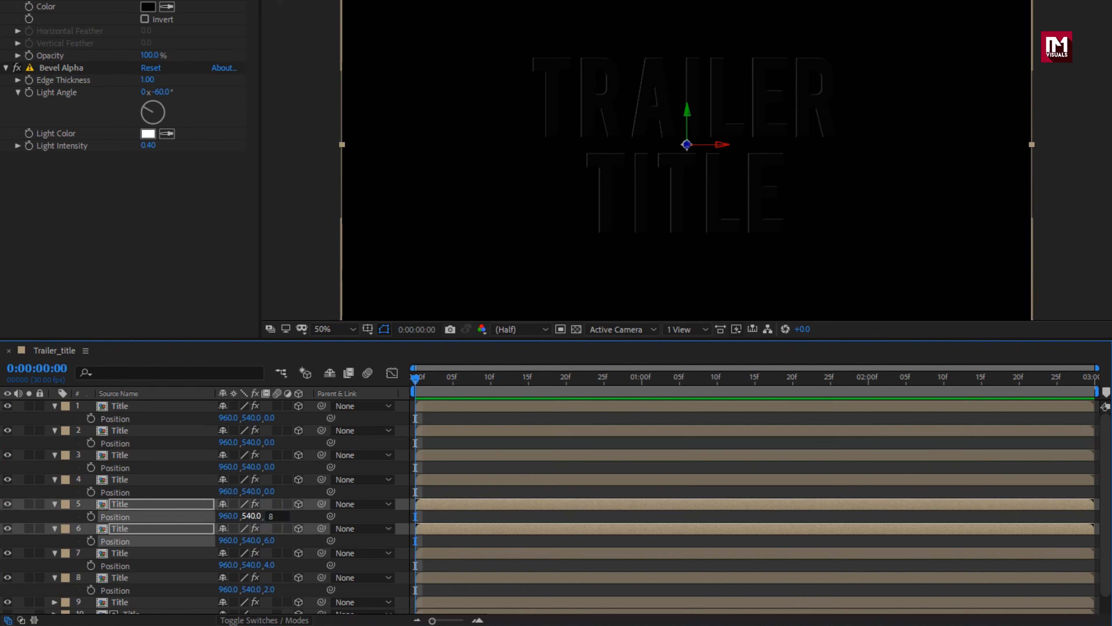
Step: Set the Z position of Title layers 4, 3, 2 and 1 to 10, 12, 14 and 16 respectively
click(269, 492)
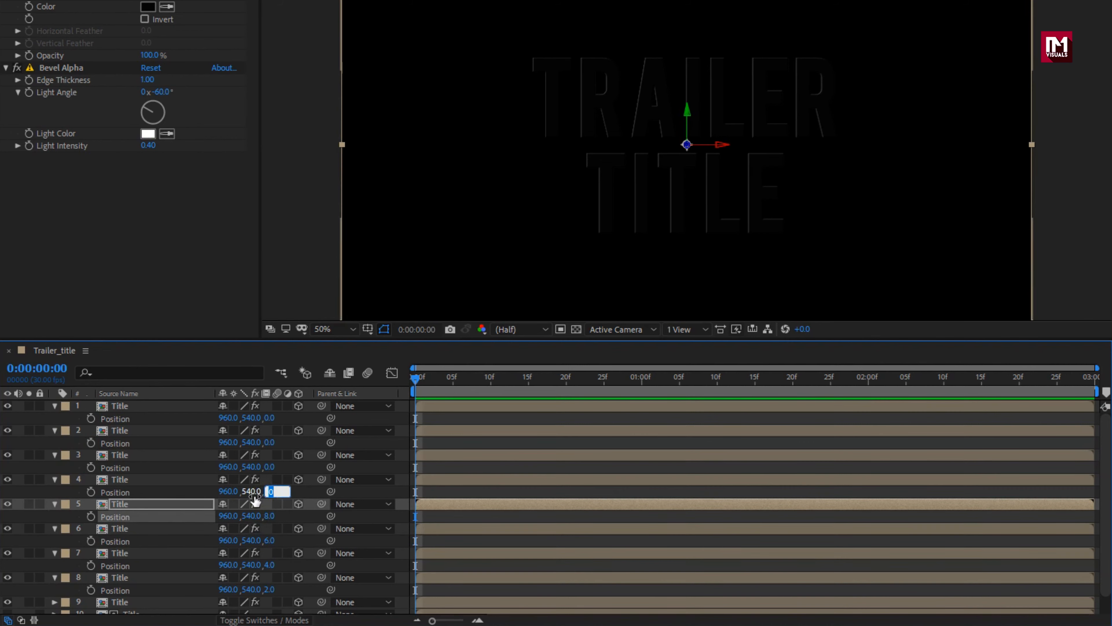
text(10)
key(Return)
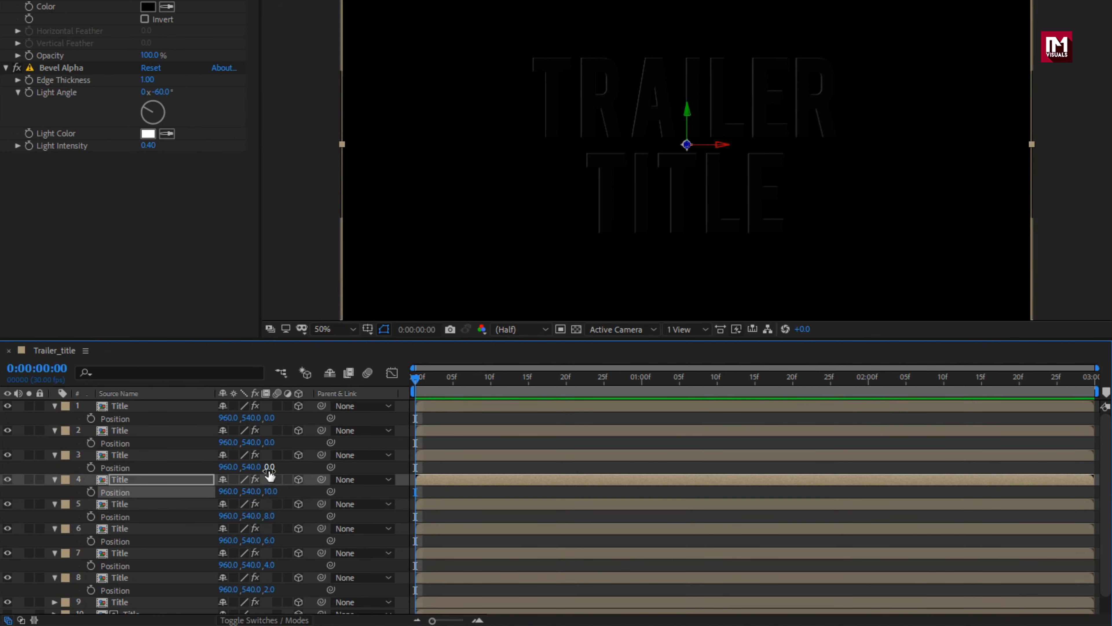
text(12)
key(Return)
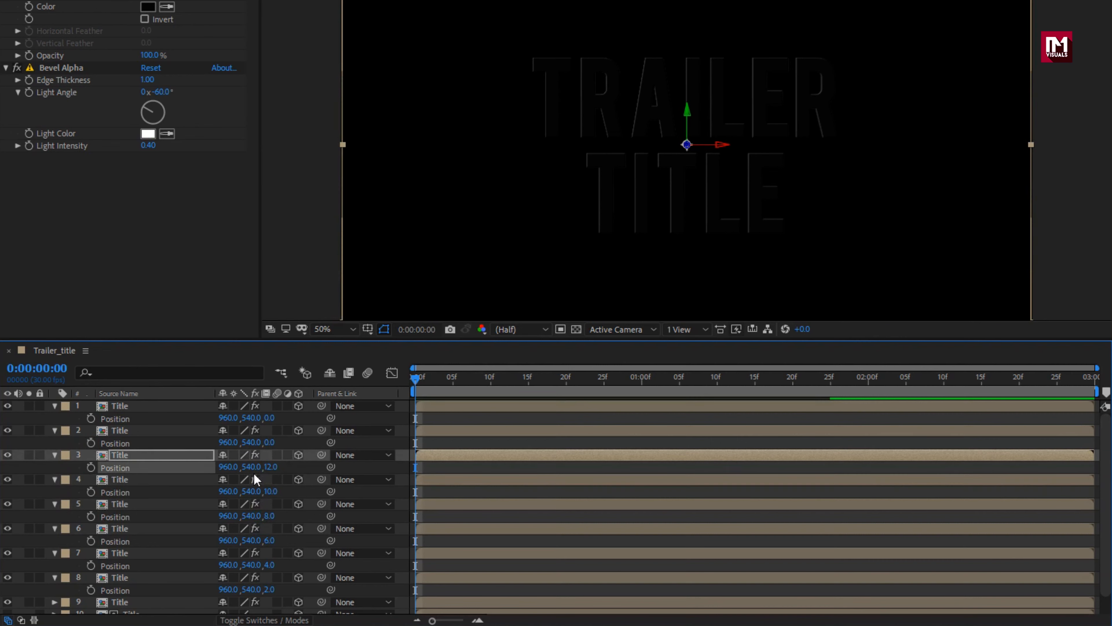
click(268, 443)
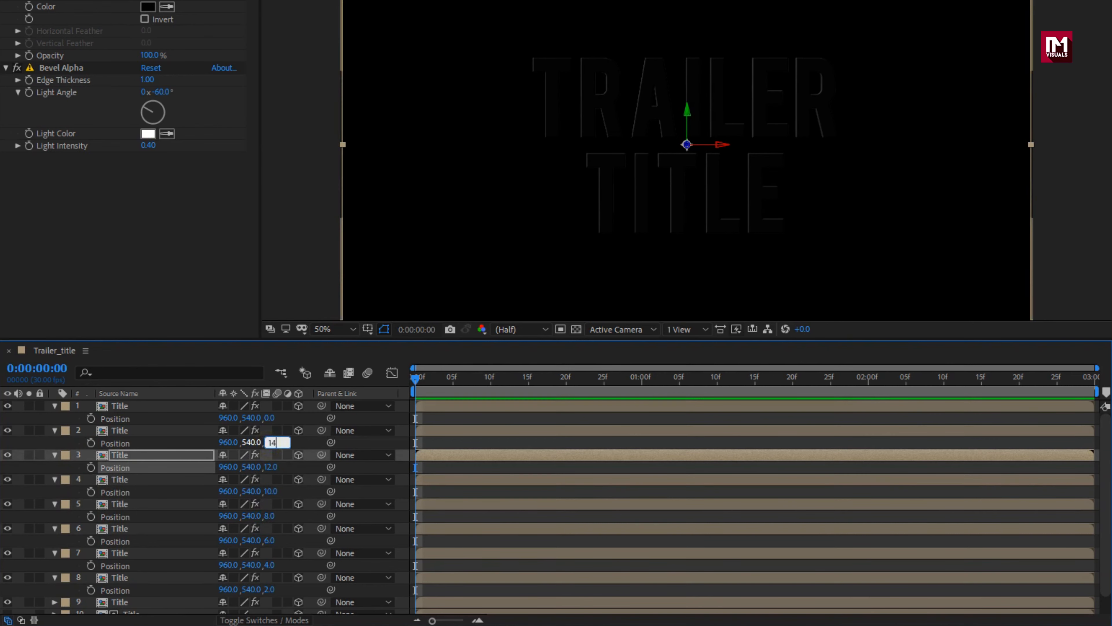
text(14)
key(Return)
click(270, 418)
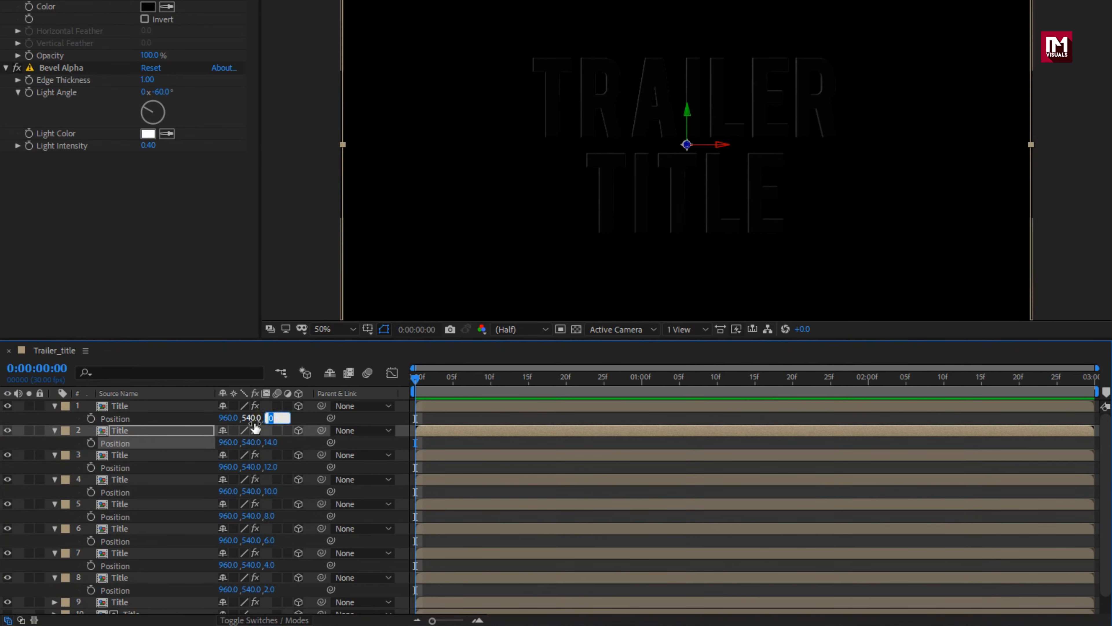
text(16)
key(Return)
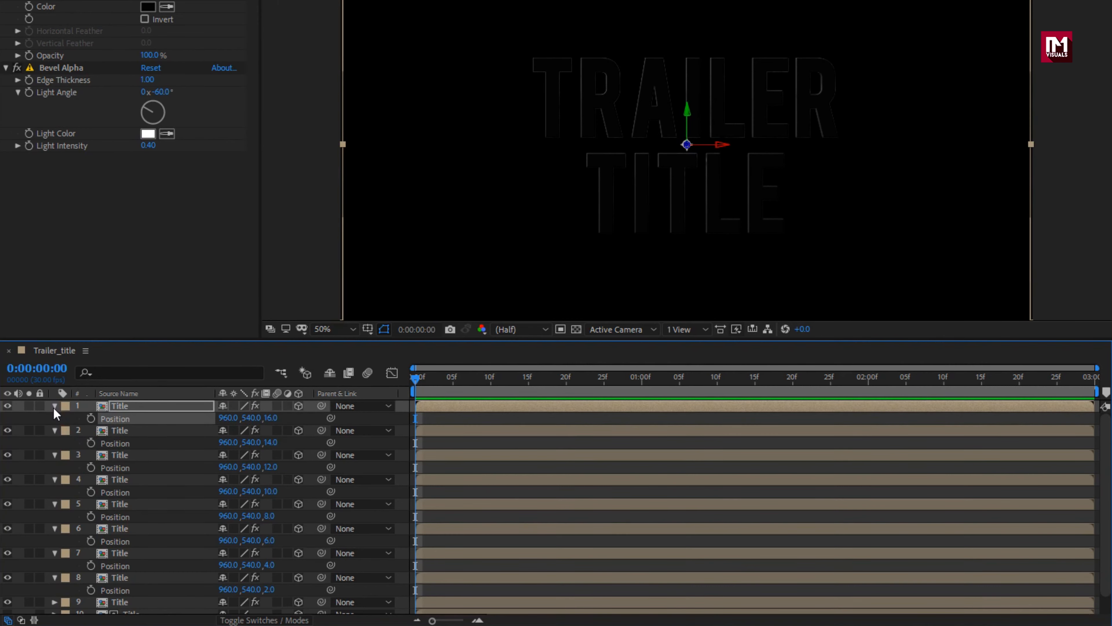
Step: Collapse the expanded properties of Title layers 1 through 8 in the timeline
click(54, 406)
click(54, 418)
click(54, 430)
click(54, 442)
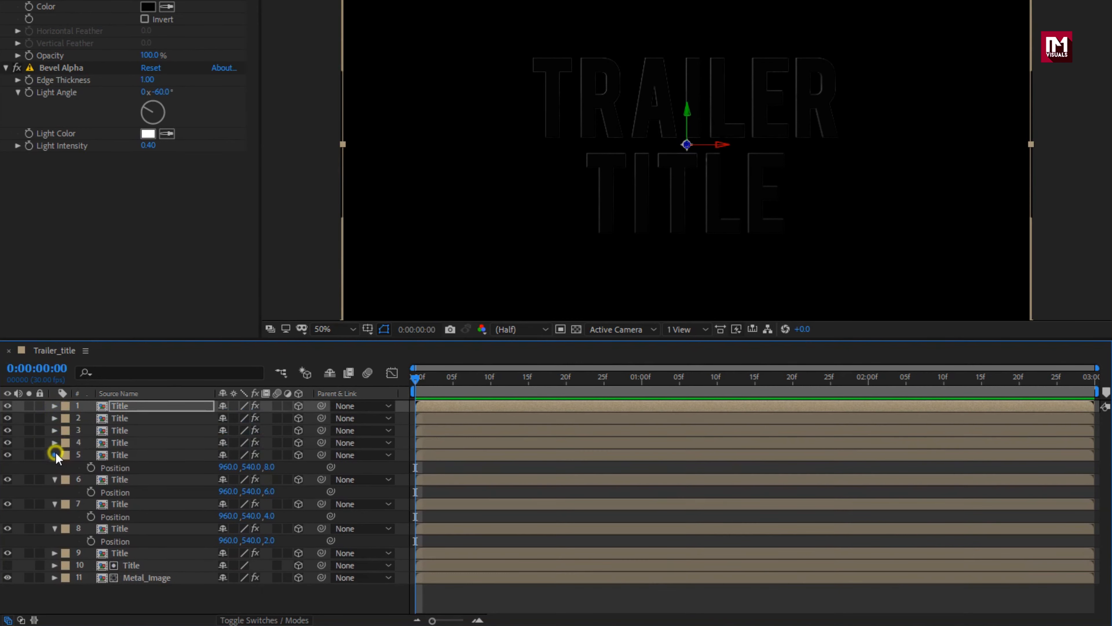
click(54, 455)
click(54, 467)
click(54, 480)
click(54, 492)
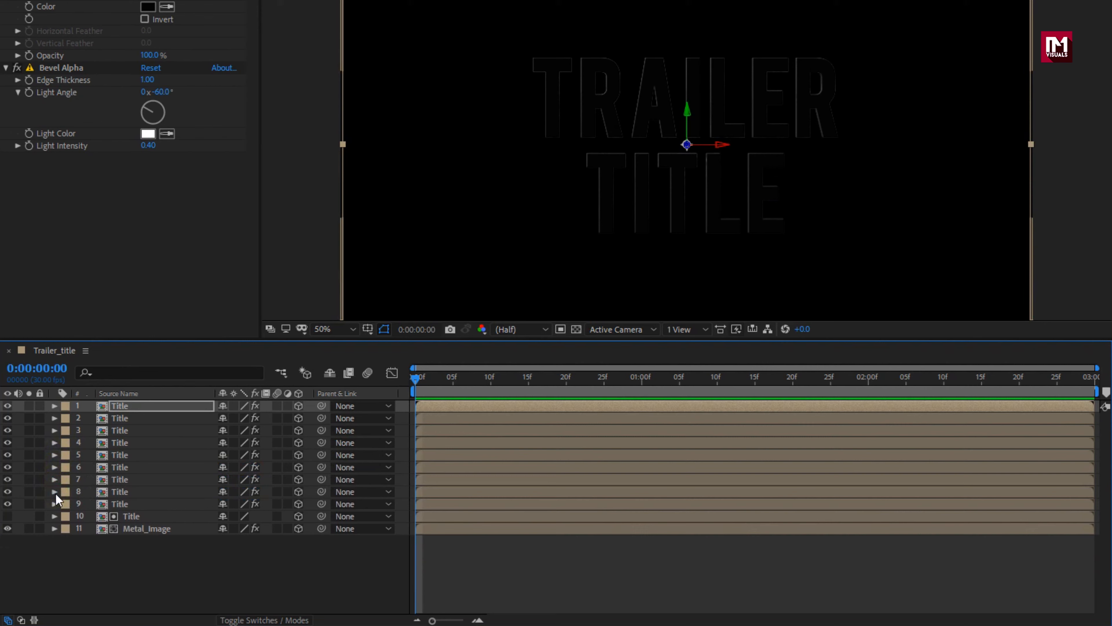
Step: Set the Z position of Title layer 9 to 2 and collapse its properties
click(140, 526)
click(127, 515)
click(127, 505)
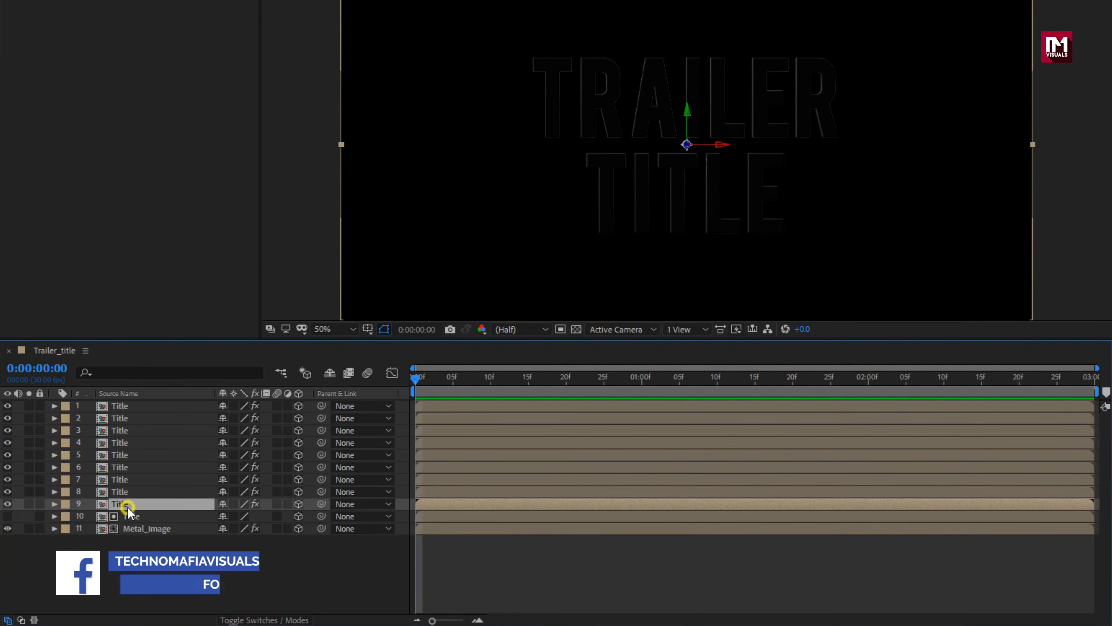
key(p)
click(268, 517)
text(2)
key(Return)
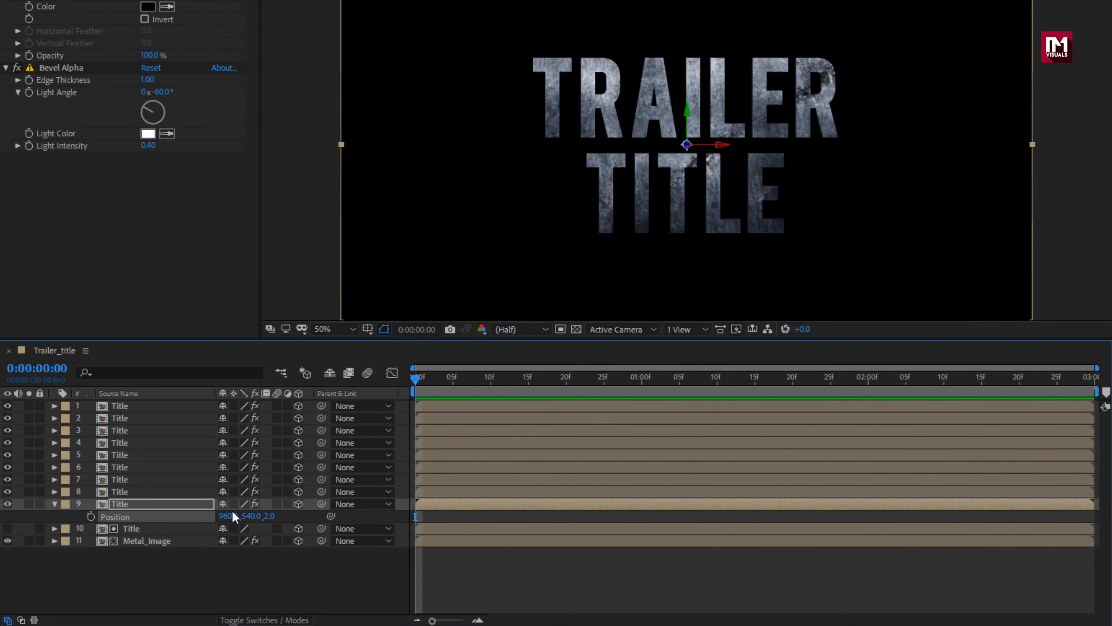
click(54, 503)
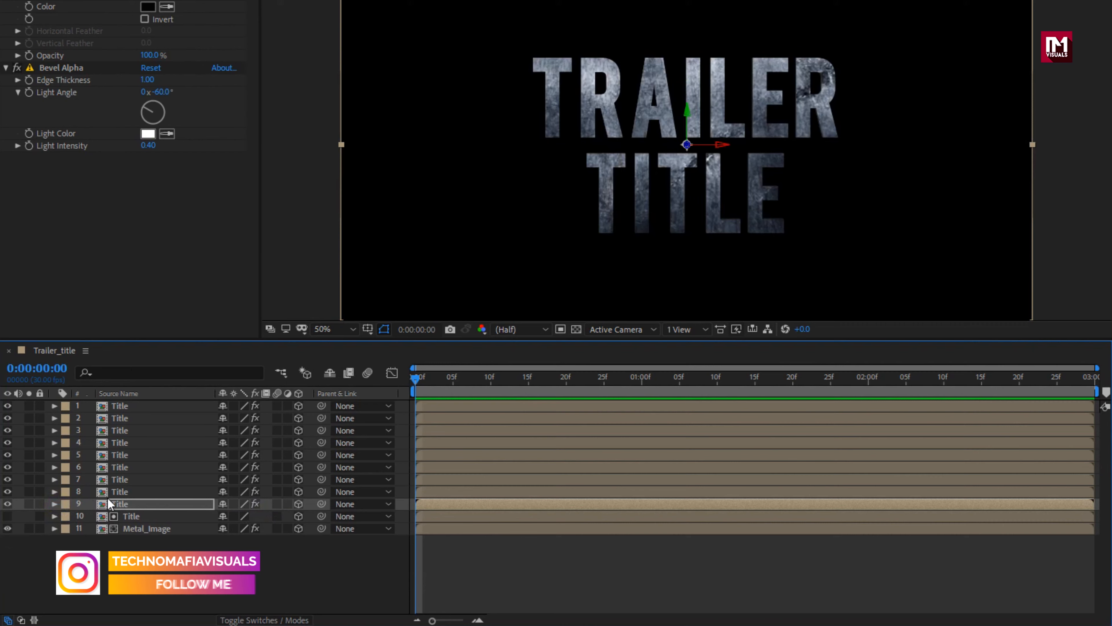
Step: Inspect the edges of the textured title against the transparency grid at 100% magnification, and restore the black background at 50%
click(575, 329)
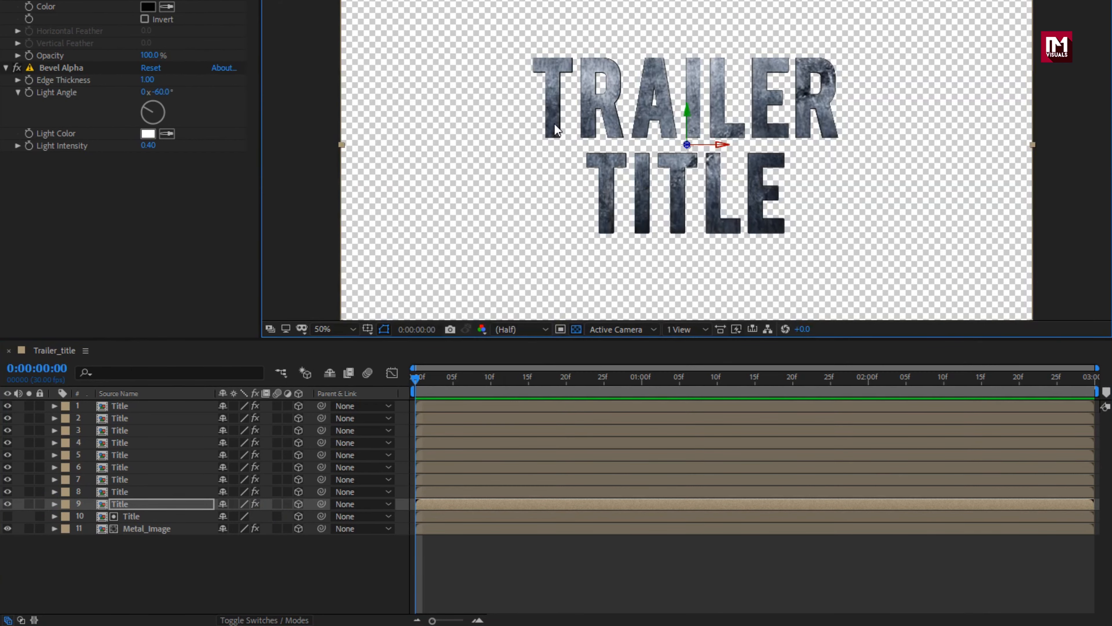
key(period)
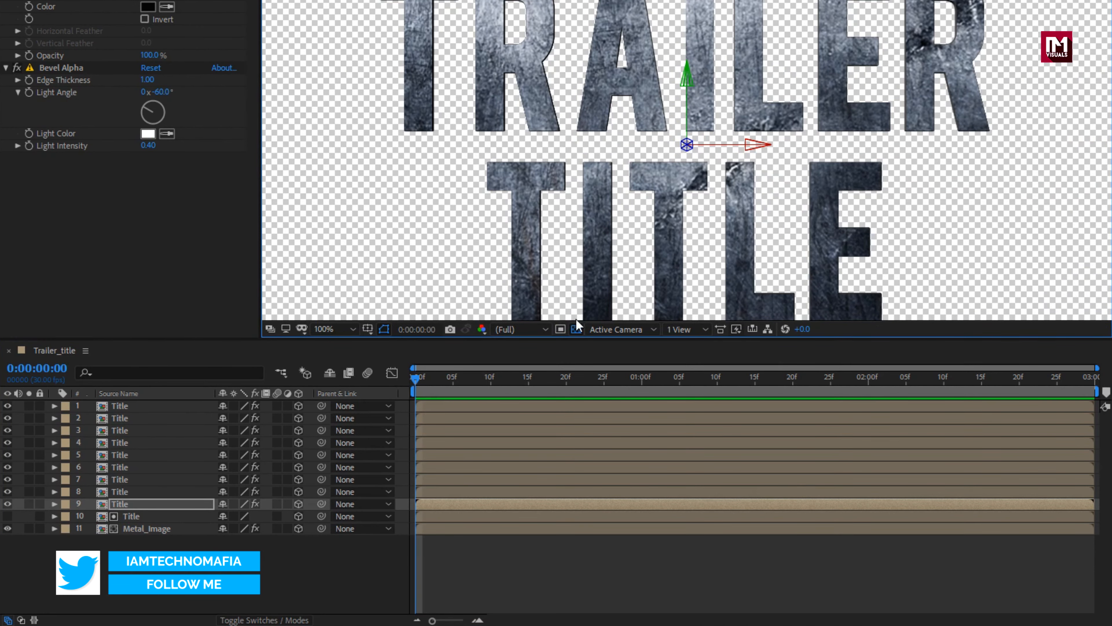
click(577, 329)
key(comma)
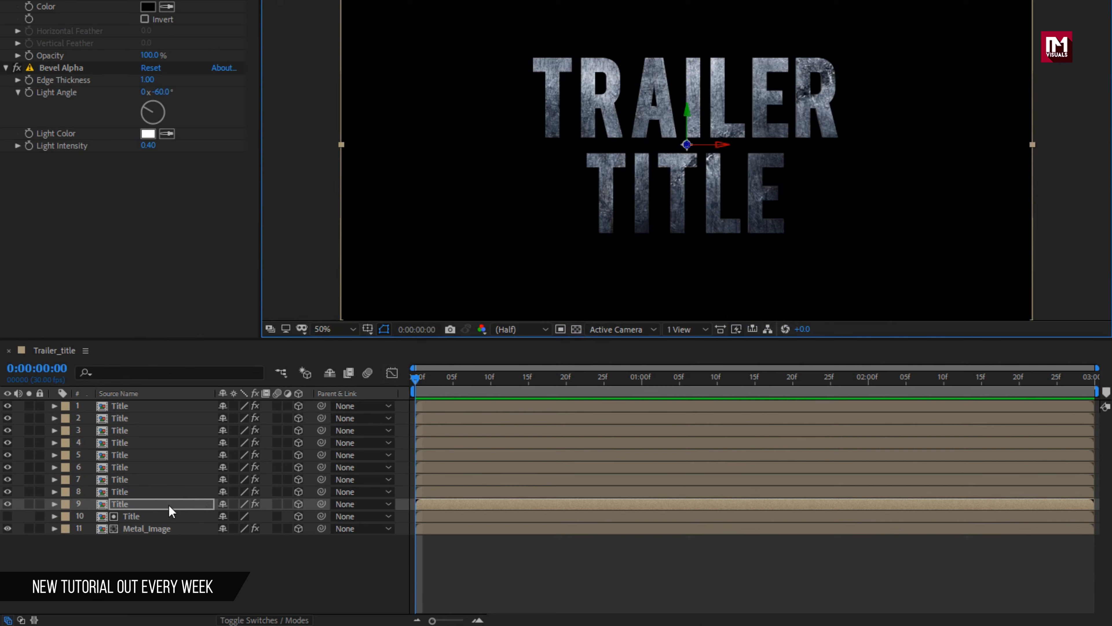
Step: Pre-compose all eleven layers of Trailer_title into a new composition named Text_Layer_3D
click(166, 550)
drag(156, 547, 117, 402)
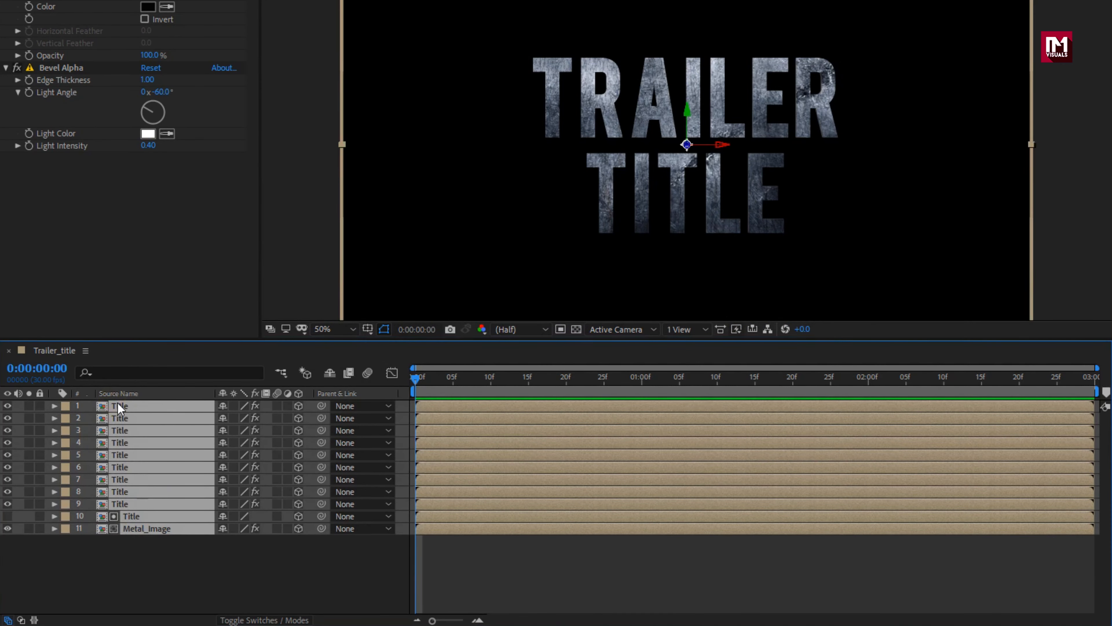
right_click(118, 402)
click(153, 339)
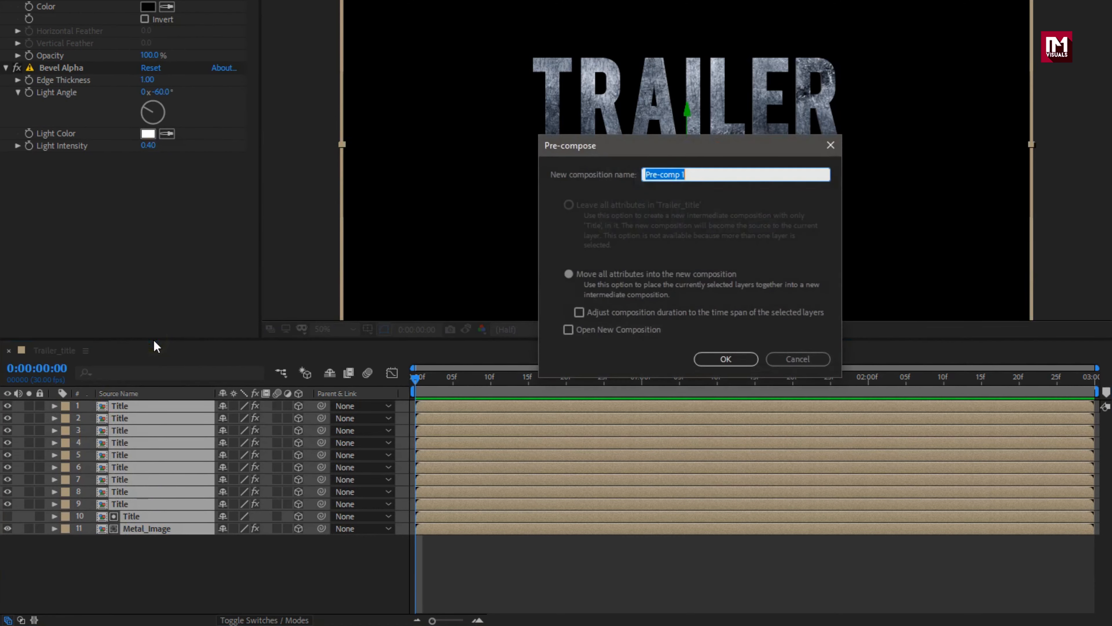
text(Text_Layer_3)
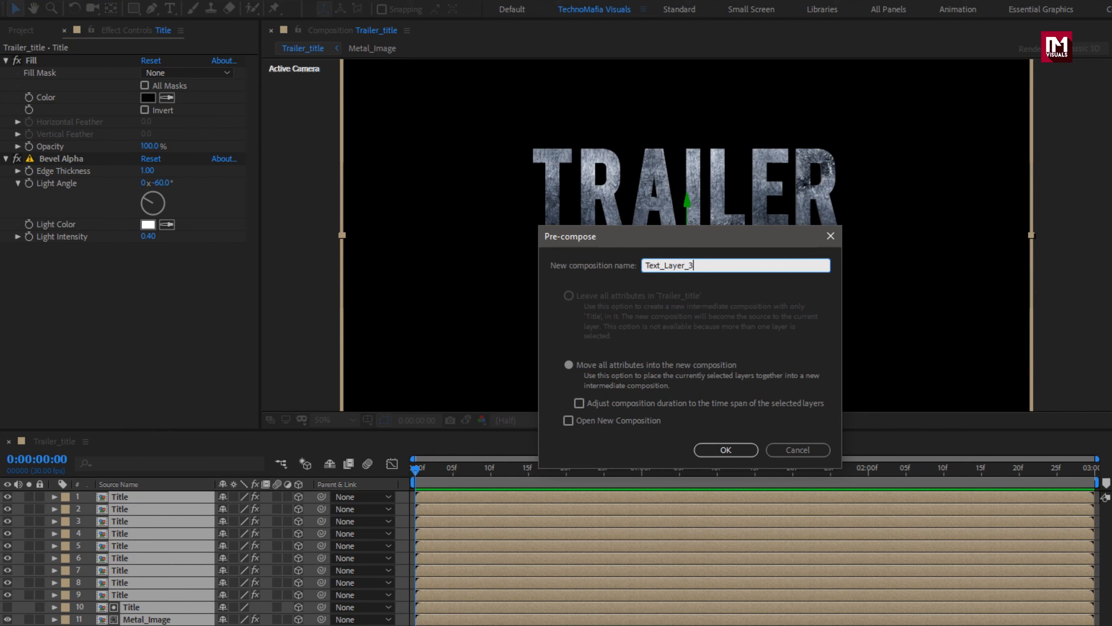
click(711, 450)
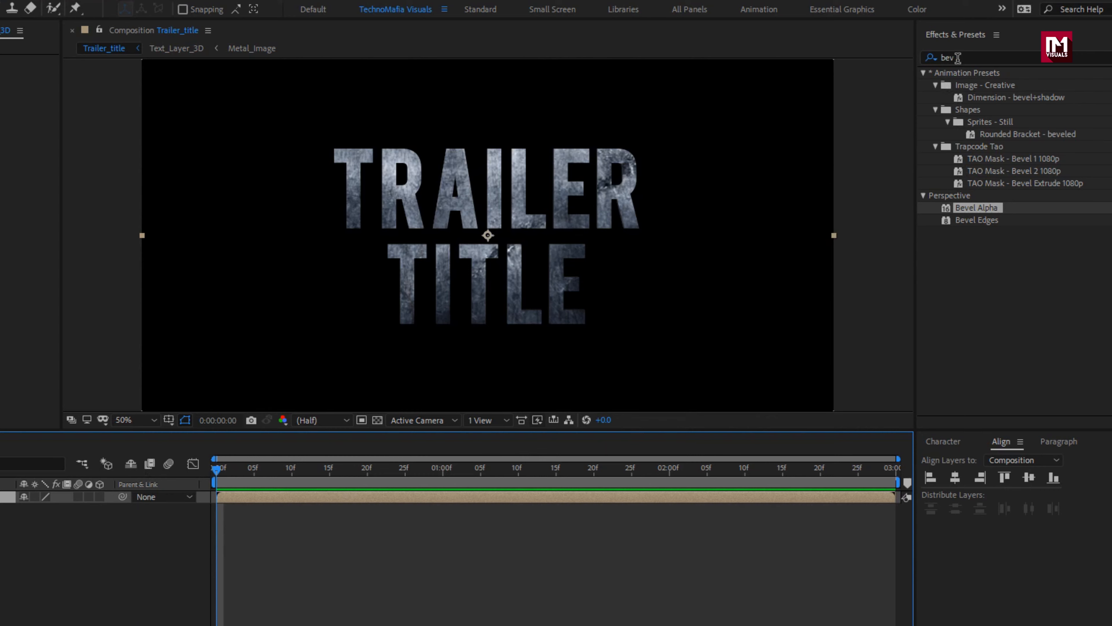
Step: Apply the Curves effect to Text_Layer_3D and shape its RGB curve into a gentle S, with raised highlights and lowered shadows
drag(957, 57, 901, 58)
text(curves)
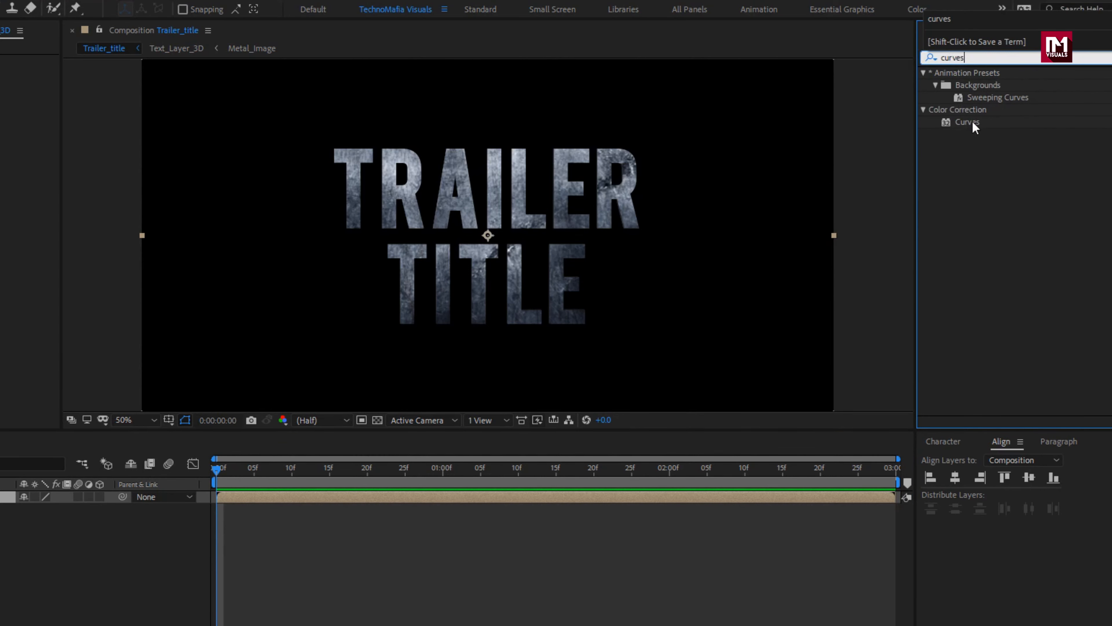
double_click(973, 123)
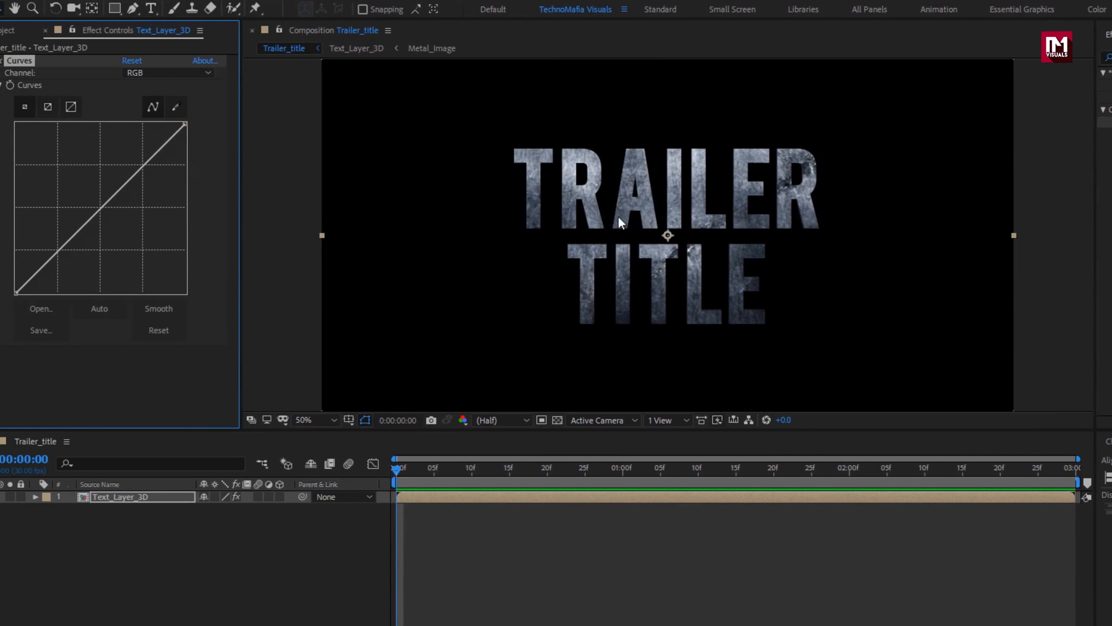
drag(141, 168, 140, 160)
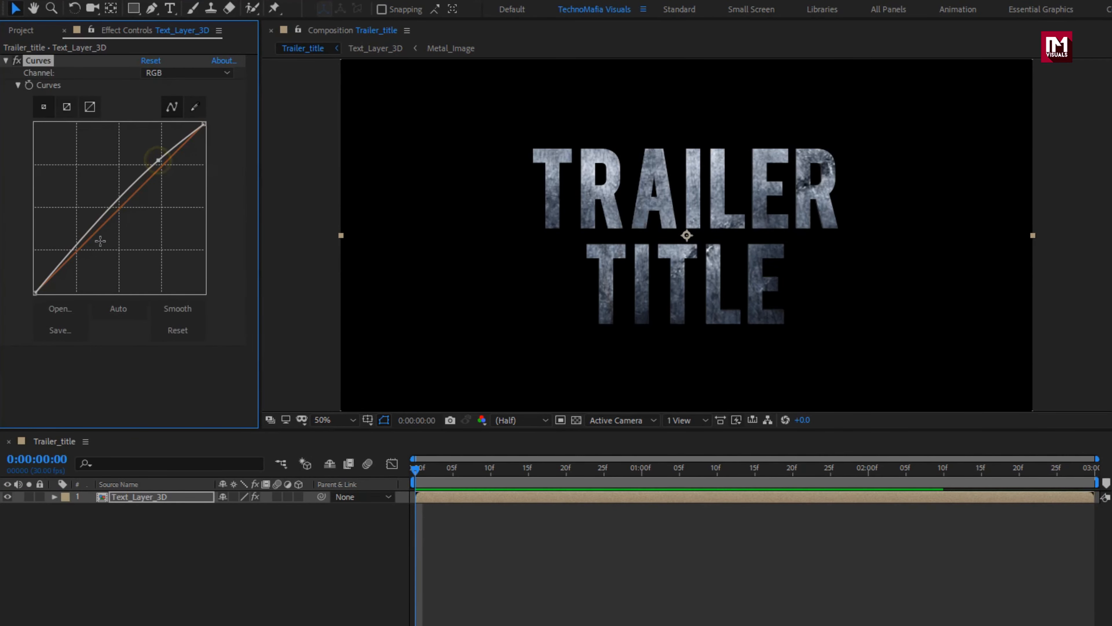
drag(78, 245, 80, 252)
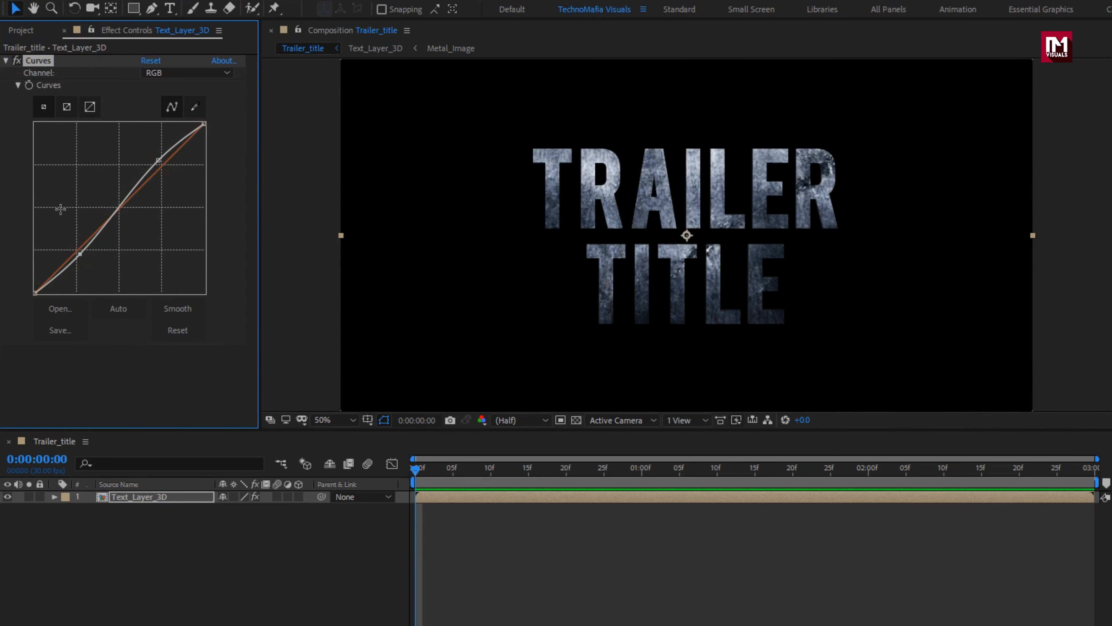
Step: Copy the TRAILER TITLE text layer from the Title composition and paste it into Trailer_title above Text_Layer_3D
click(26, 31)
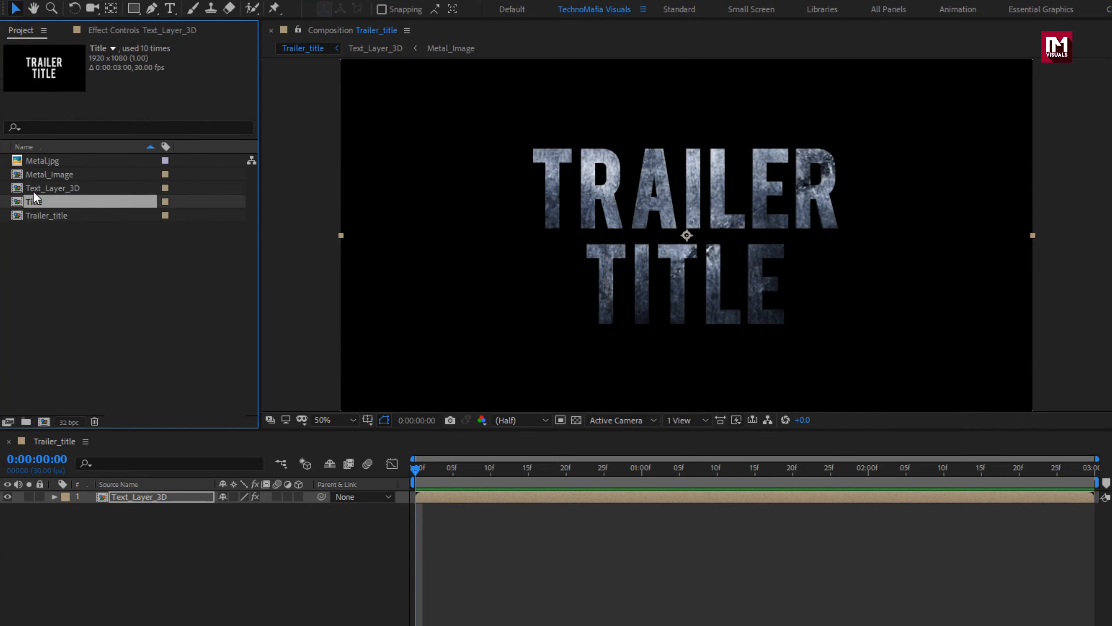
double_click(34, 201)
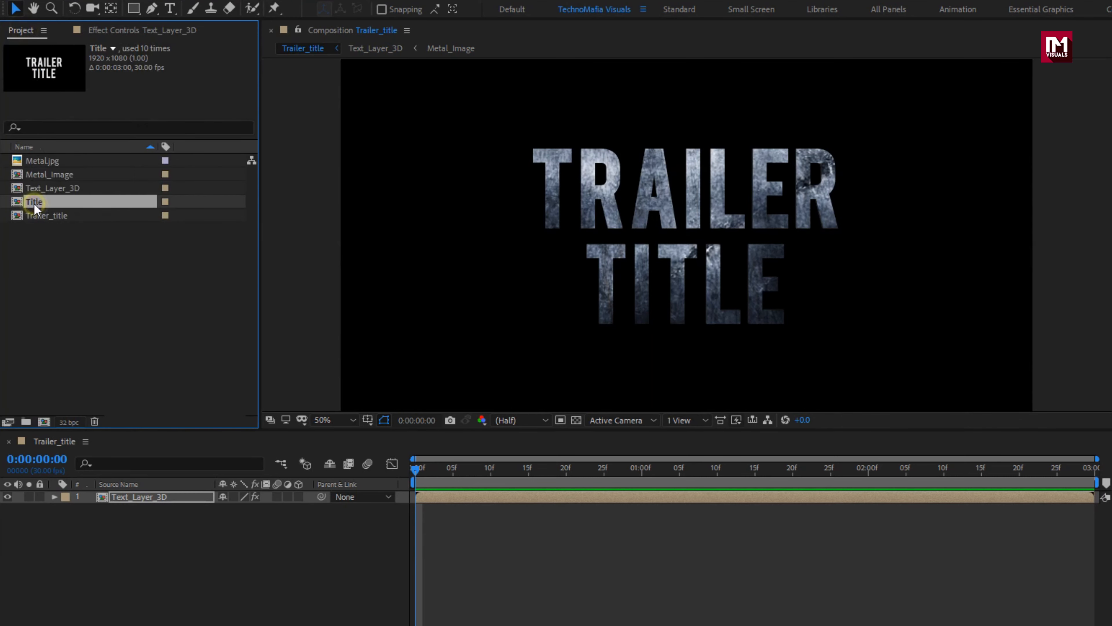
click(147, 502)
key(ctrl+c)
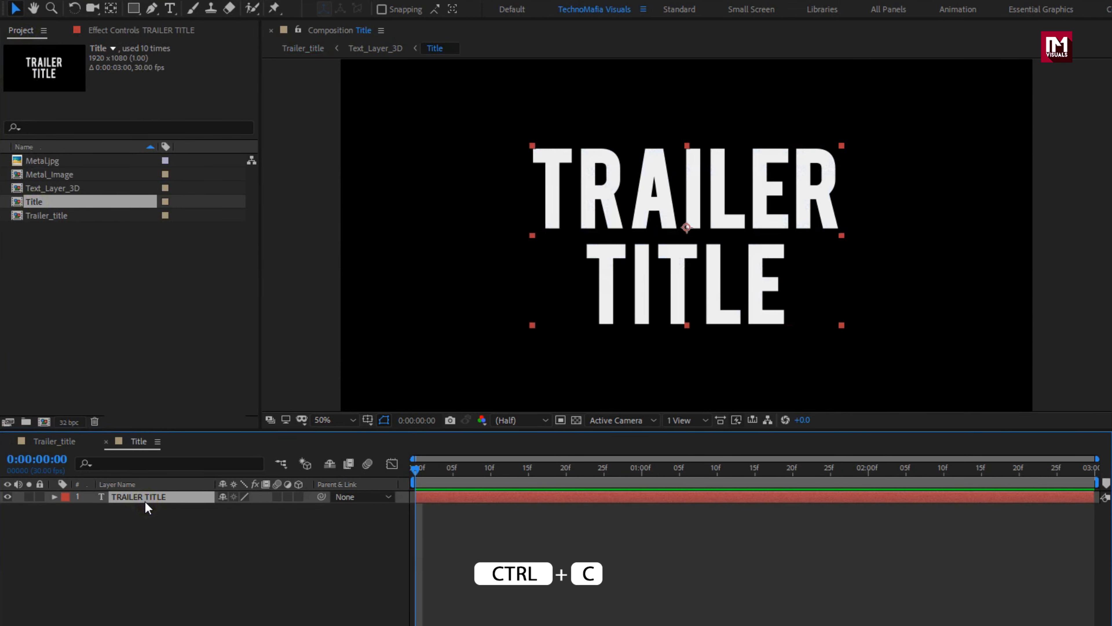
click(66, 440)
click(122, 544)
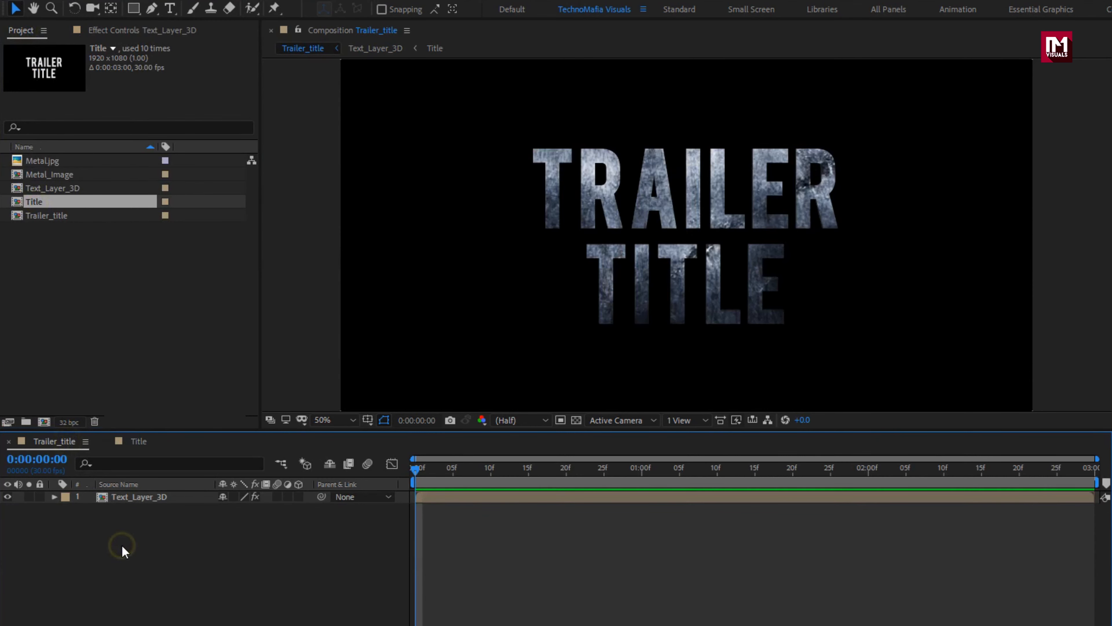
key(ctrl+v)
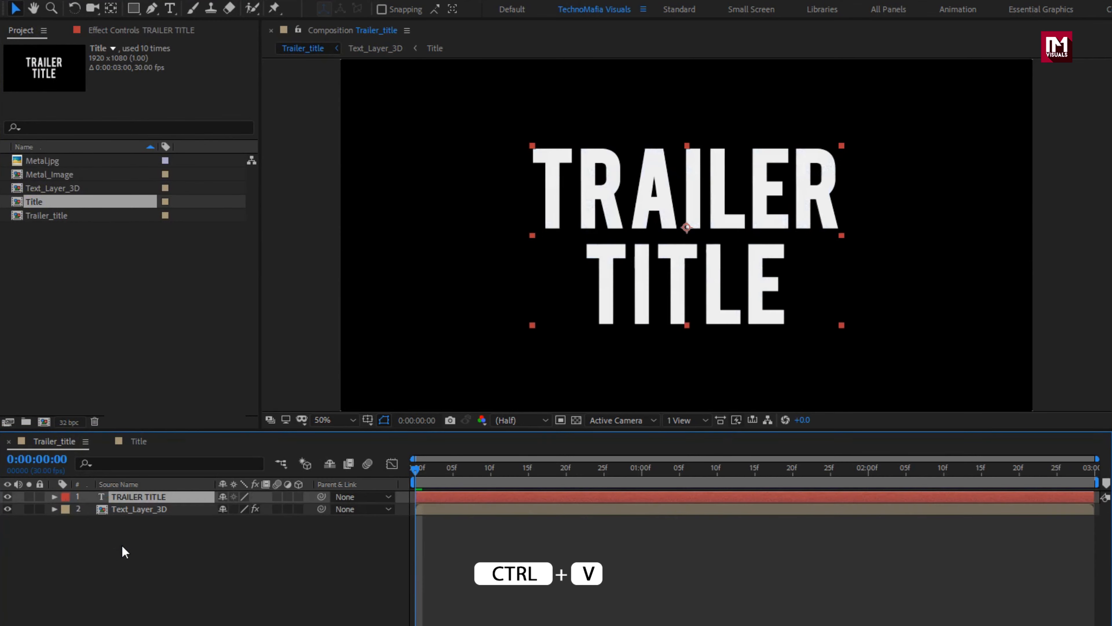
Step: Expand the Text properties of the pasted TRAILER TITLE layer and add an expression to its Source Text
click(132, 499)
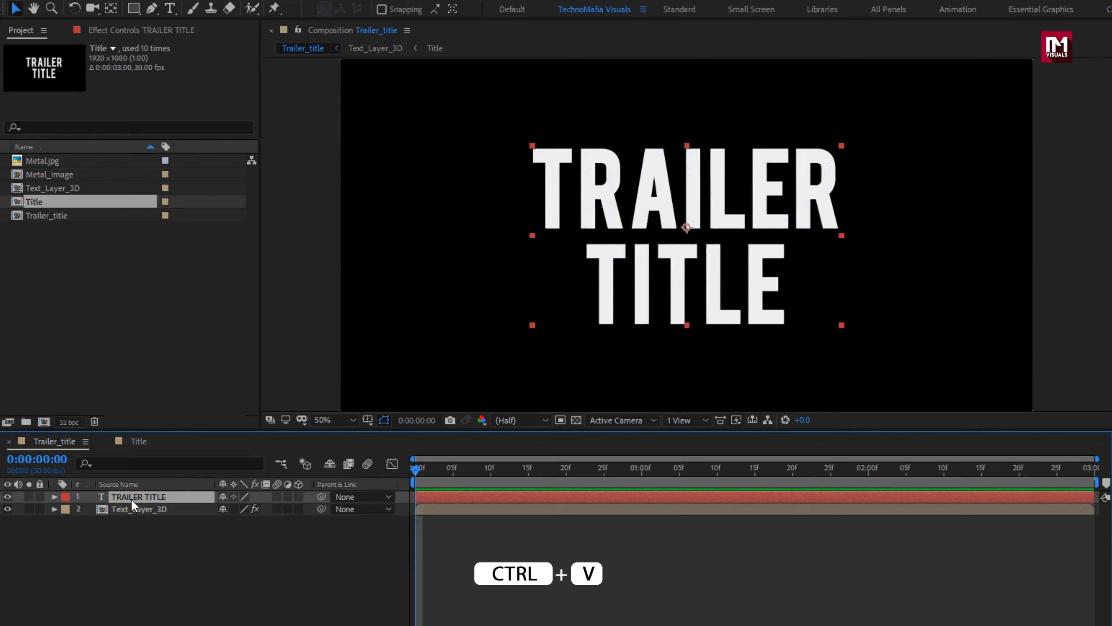
click(53, 497)
click(67, 509)
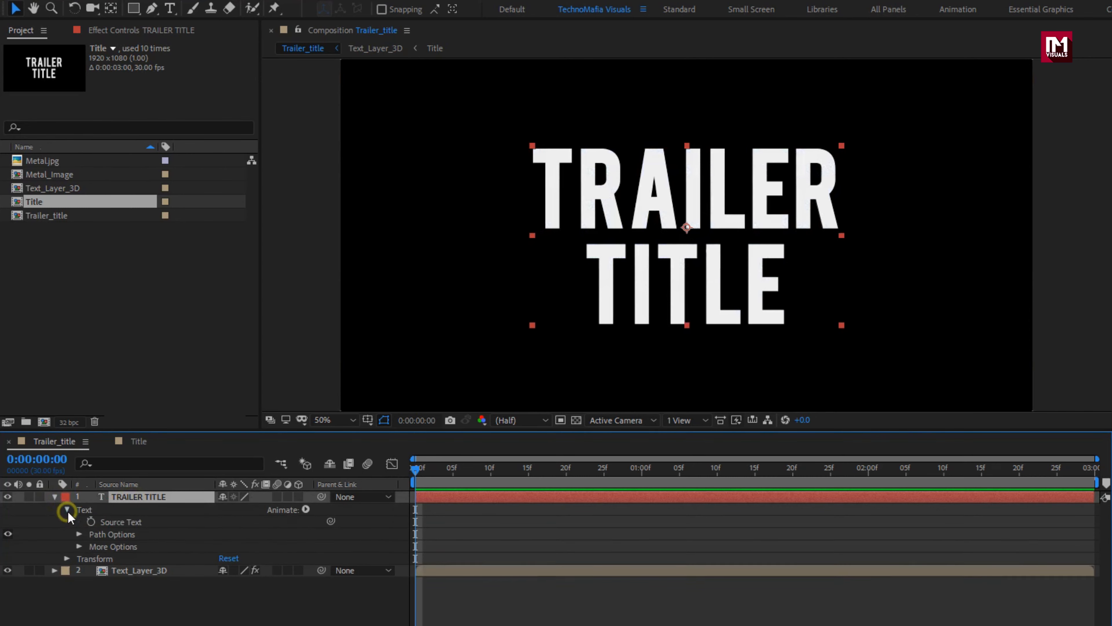
alt+click(91, 523)
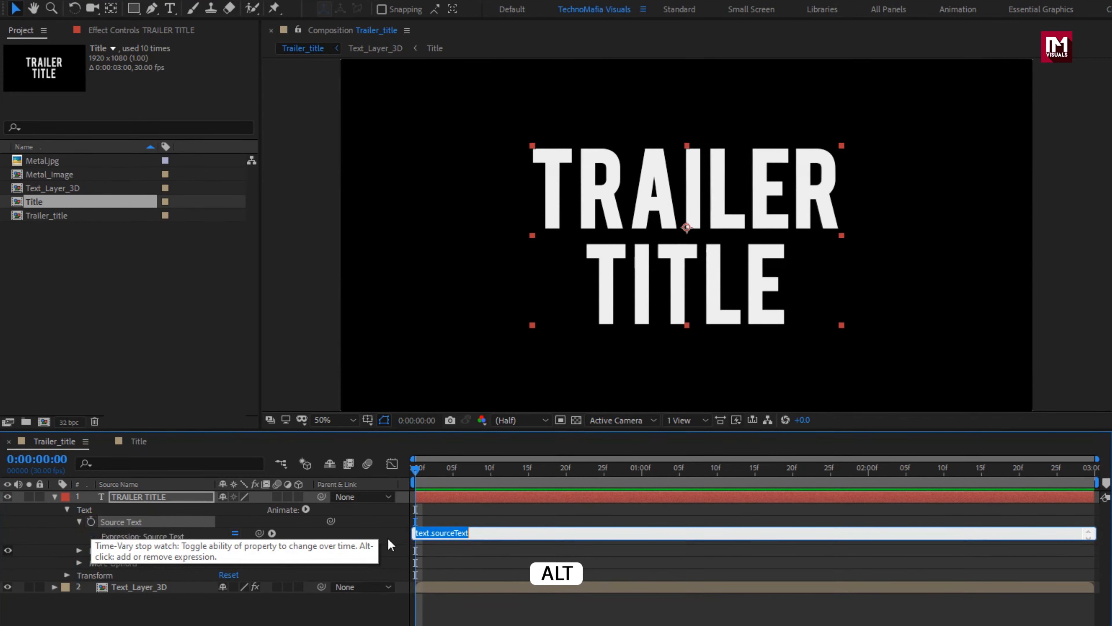
Step: Write the Source Text expression as comp("Title").layer("").text.sourceText, with the layer name left empty between the quotes
click(477, 528)
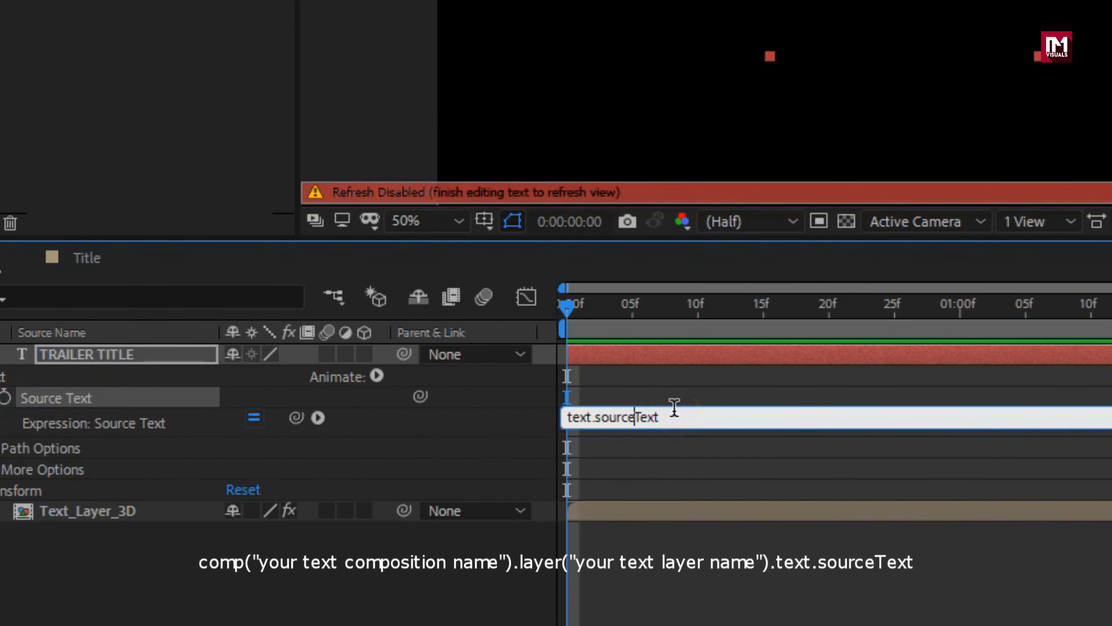
text(comp)
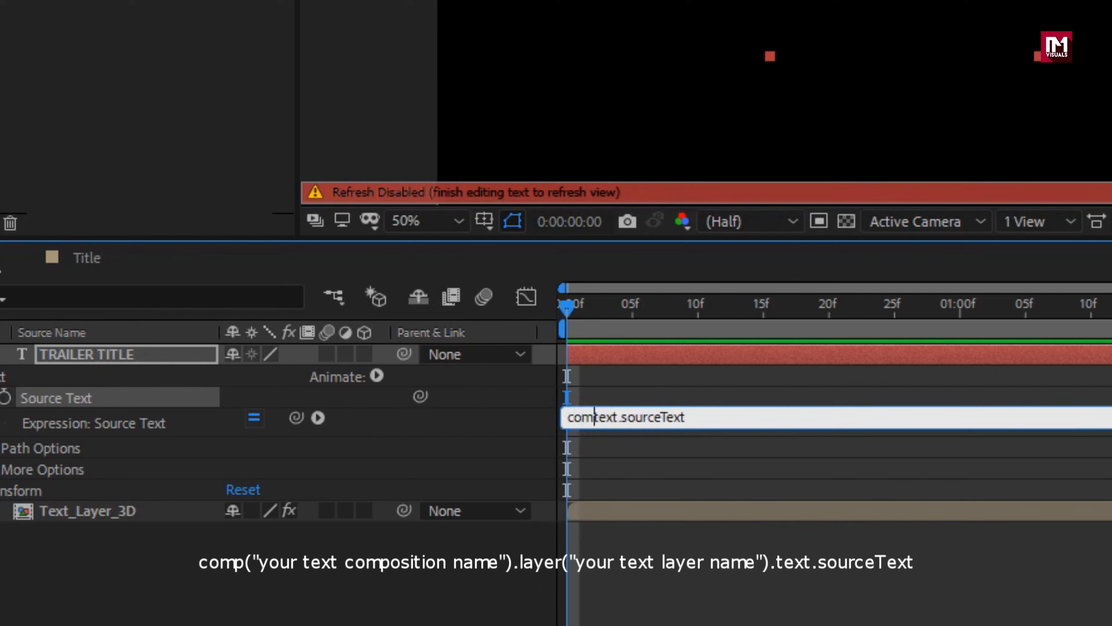
text(())
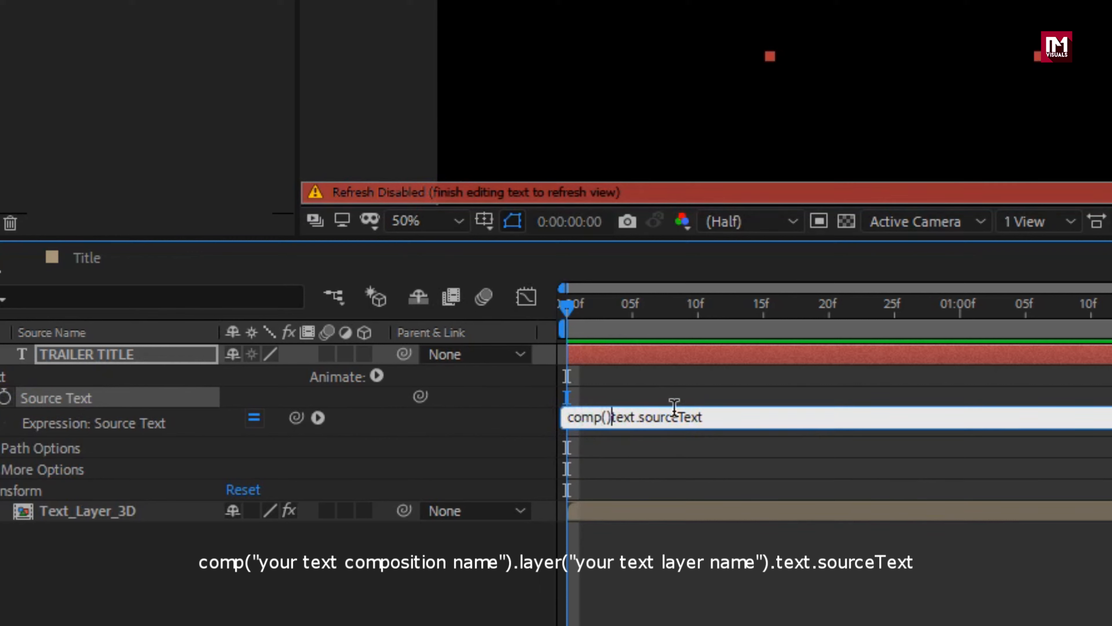
text("")
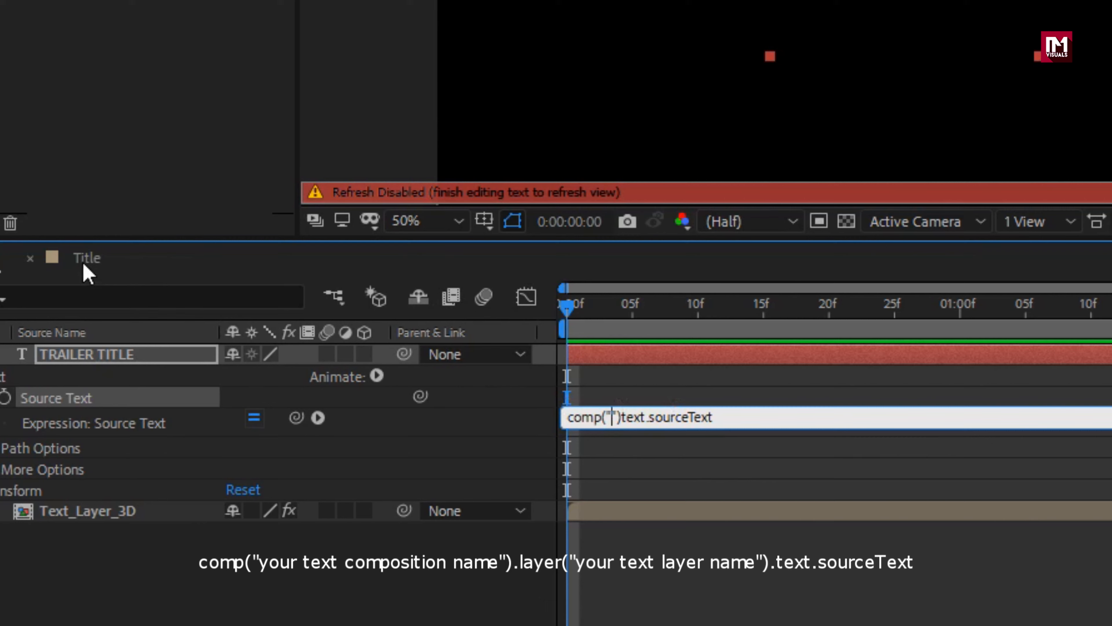
text(Ti)
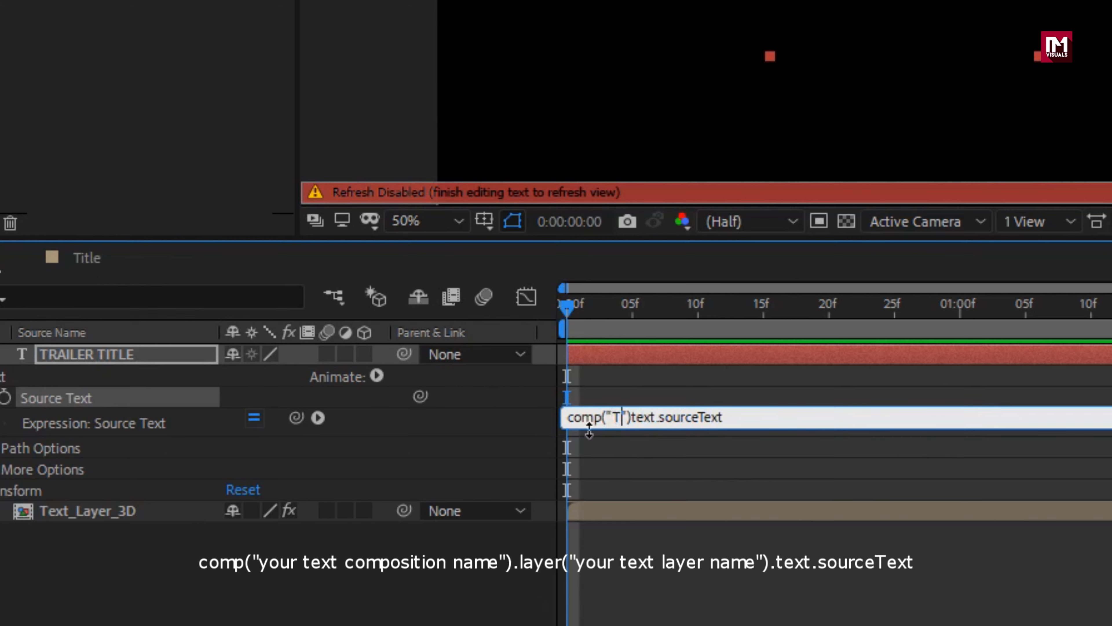
text(tle)
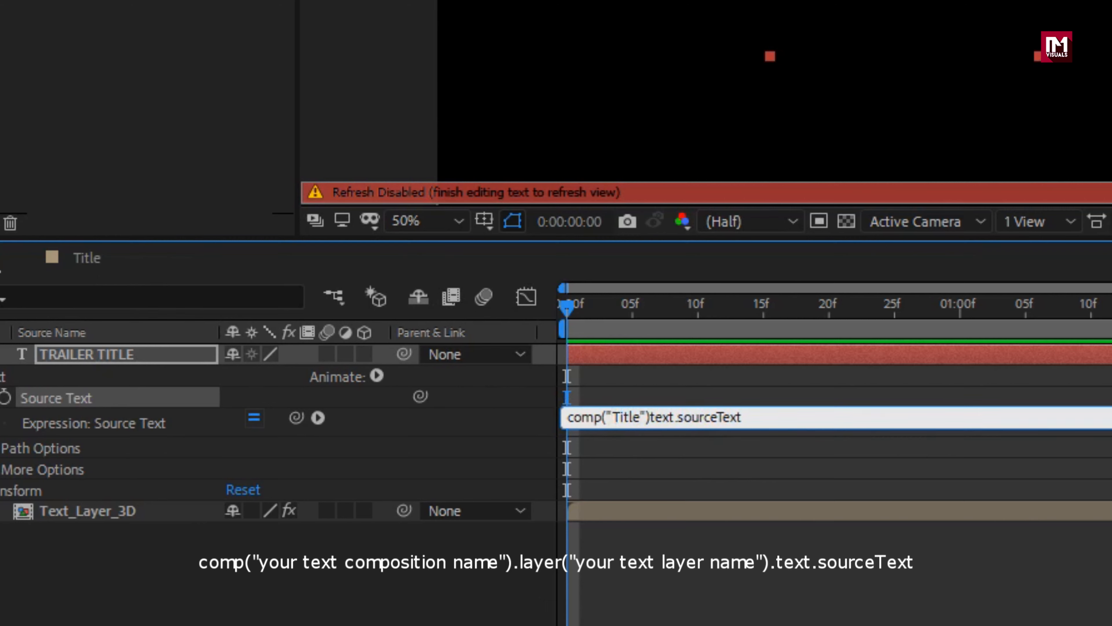
text(.)
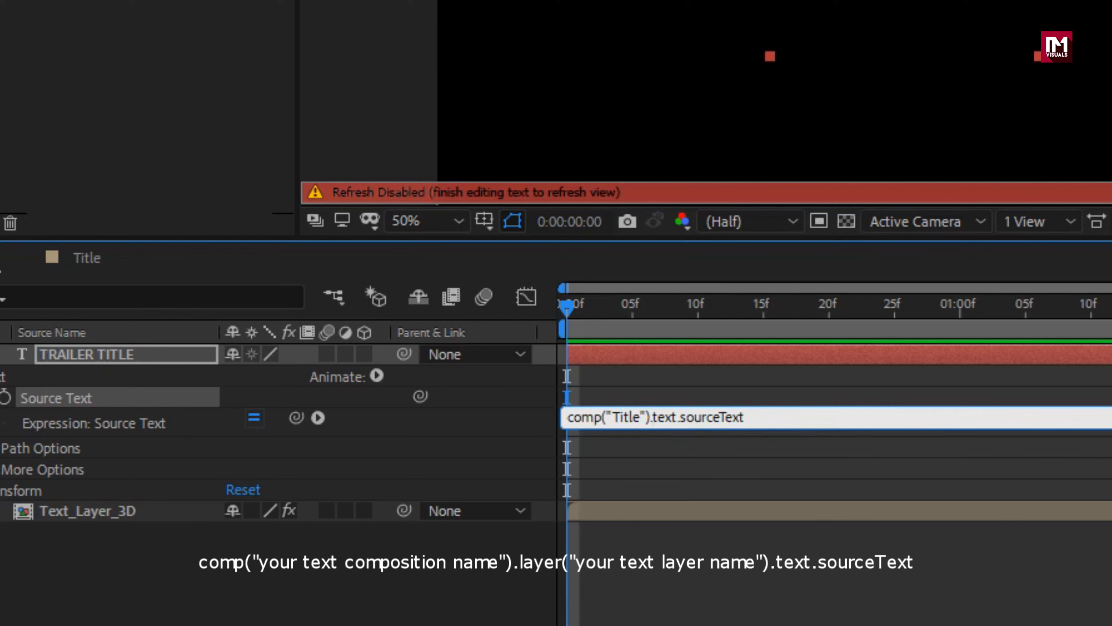
text(layer)
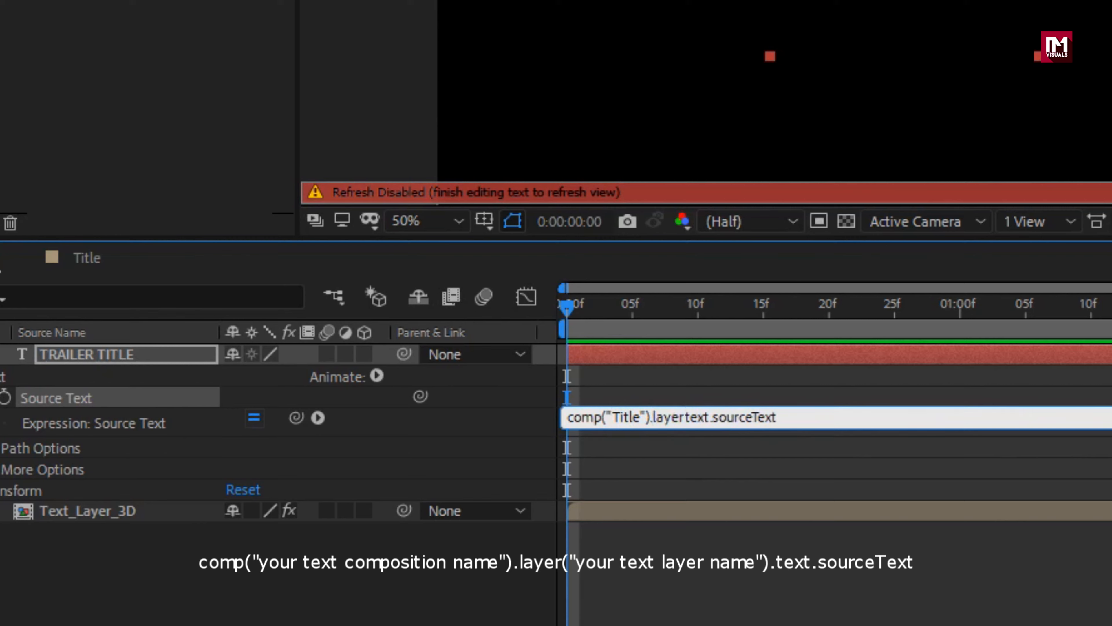
text(())
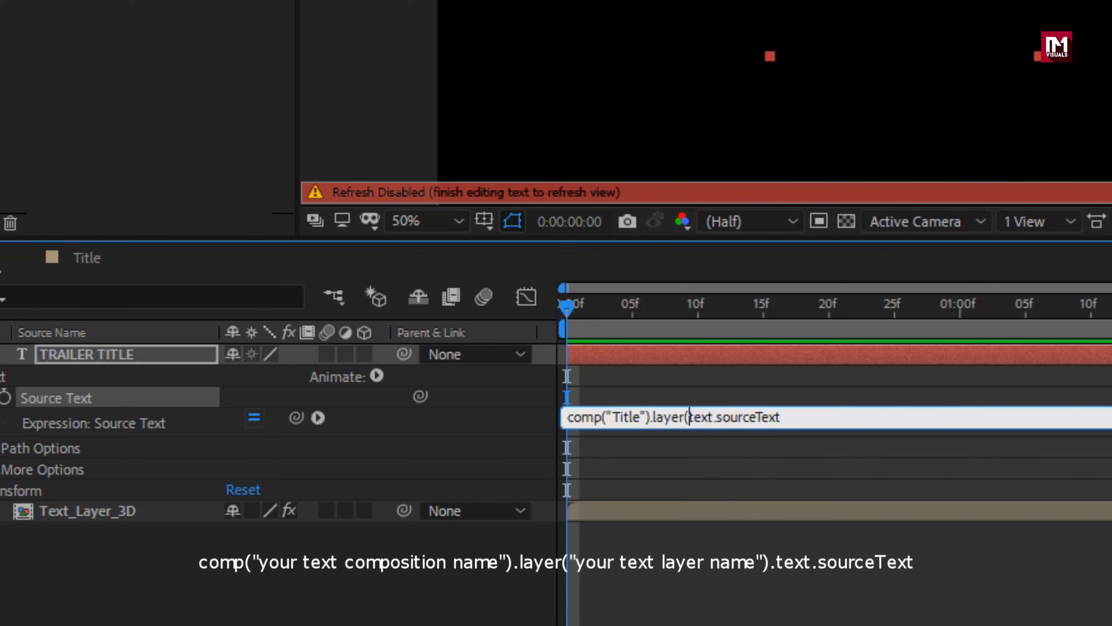
text(.)
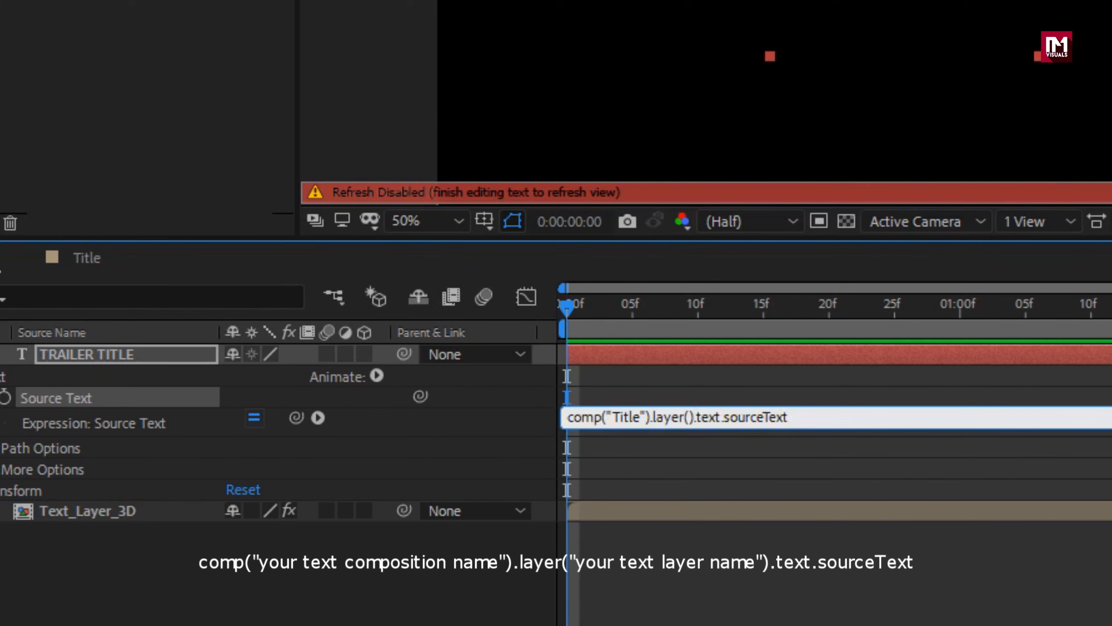
text("")
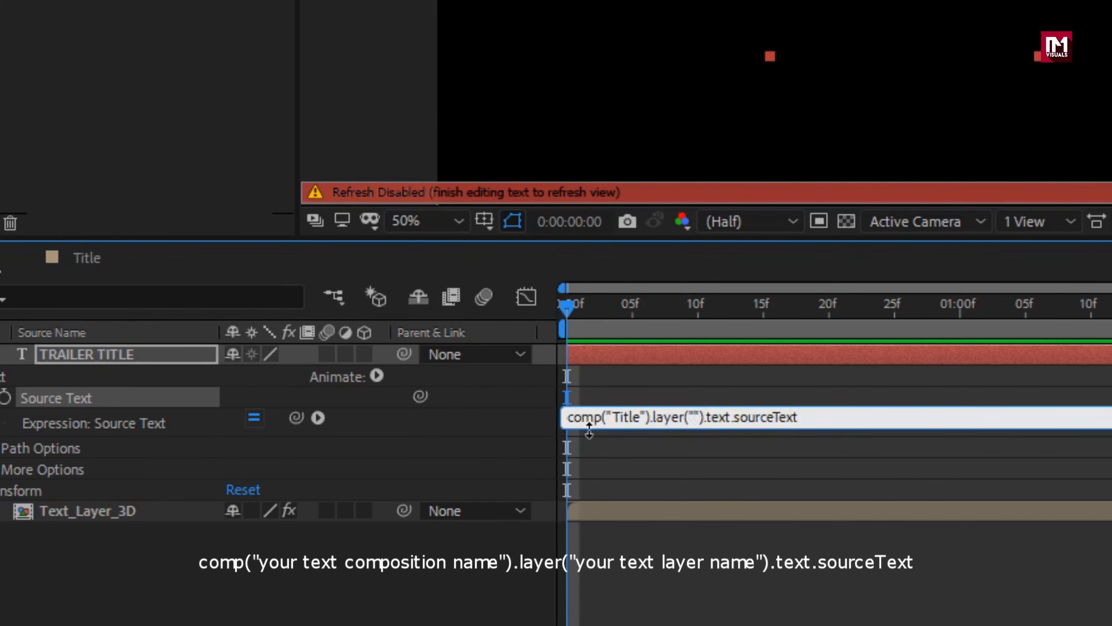
Step: Copy the name of the TRAILER TITLE text layer in the Title composition
click(696, 417)
click(87, 257)
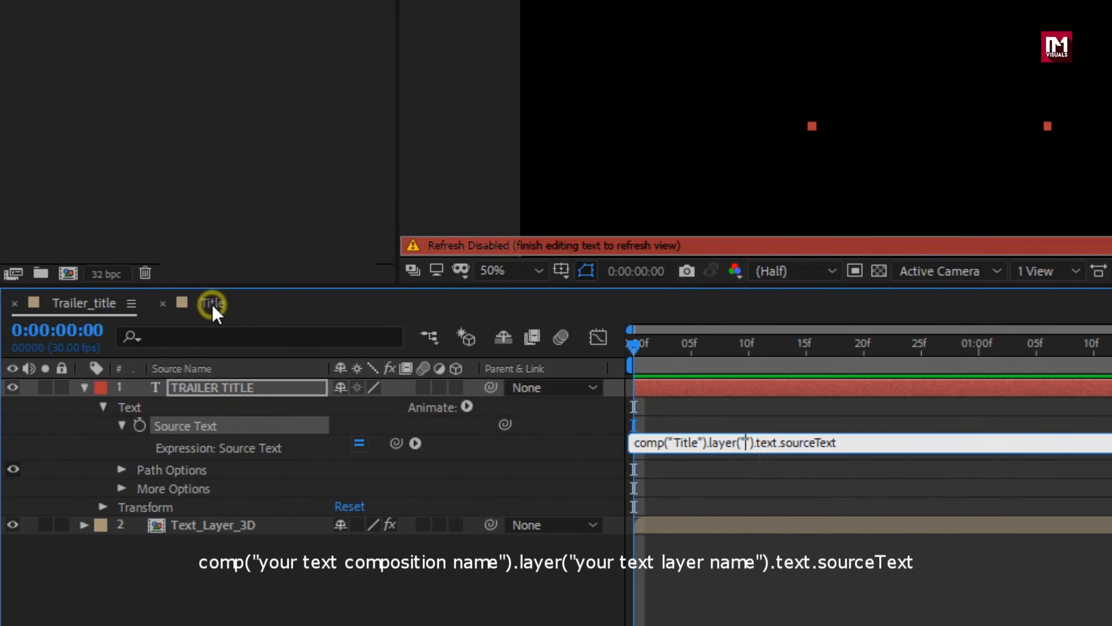
click(209, 392)
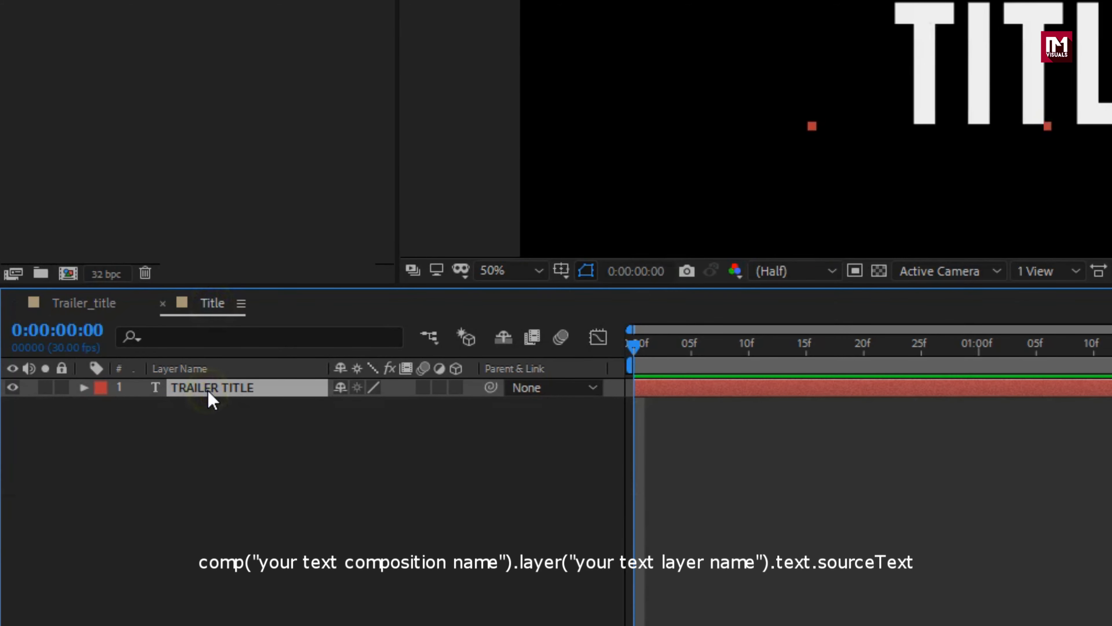
key(Return)
right_click(208, 389)
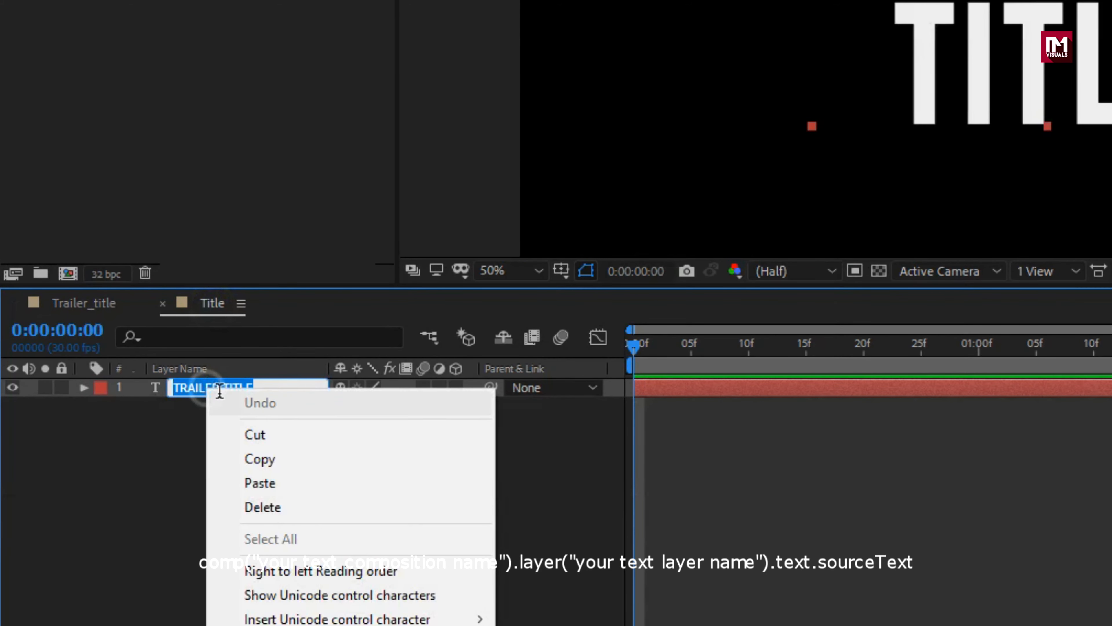
click(249, 458)
Step: Paste TRAILER TITLE between the empty layer quotes of the Source Text expression in Trailer_title and commit it
click(105, 304)
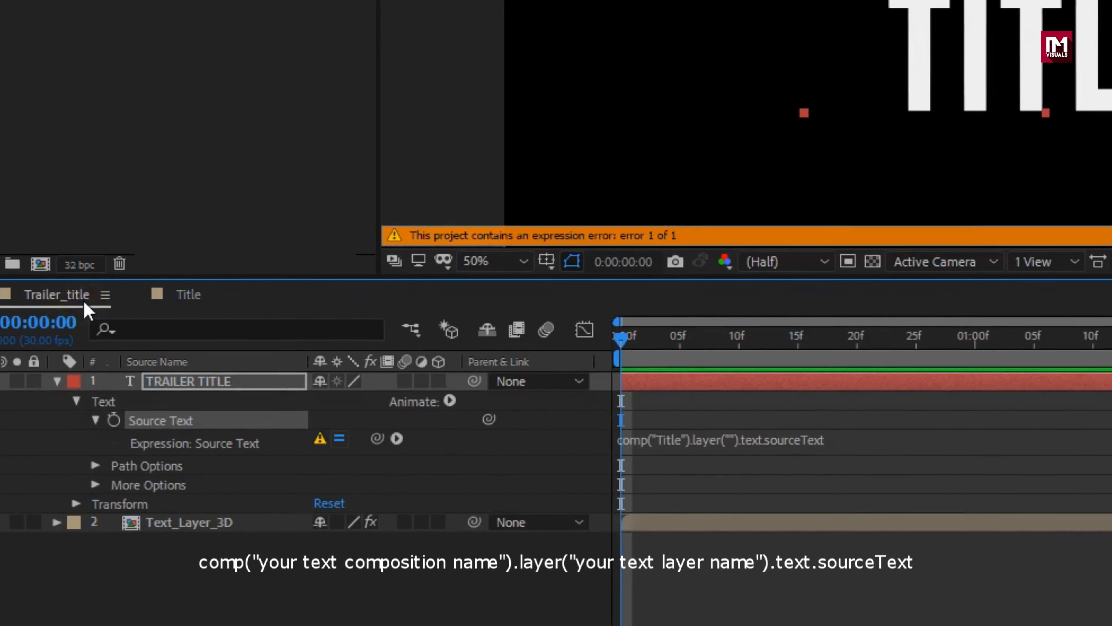
click(716, 442)
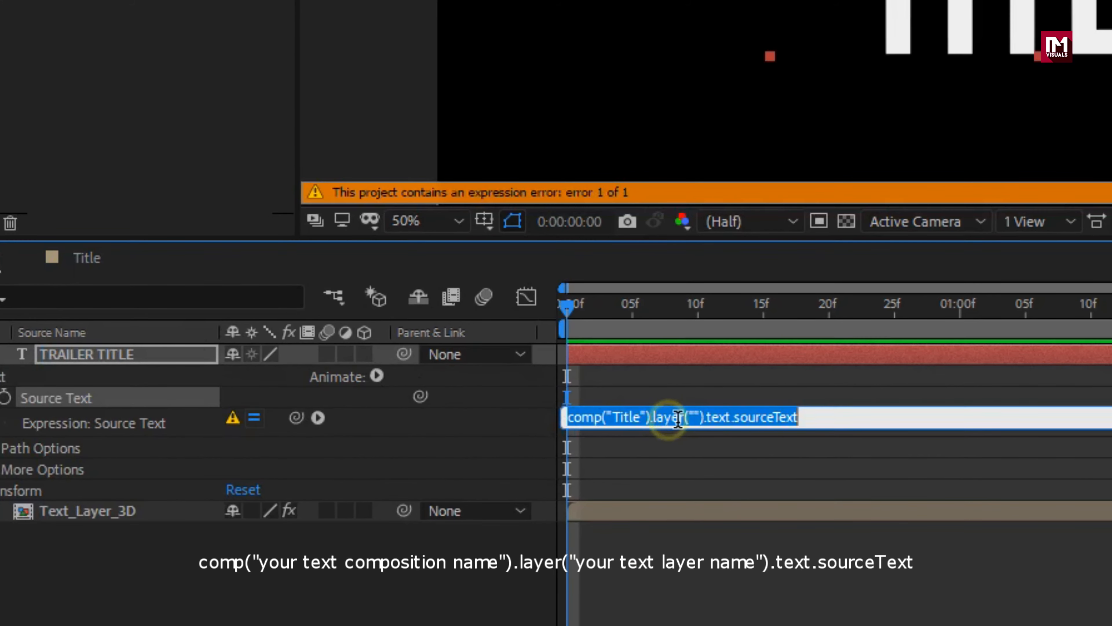
click(695, 417)
key(ctrl+v)
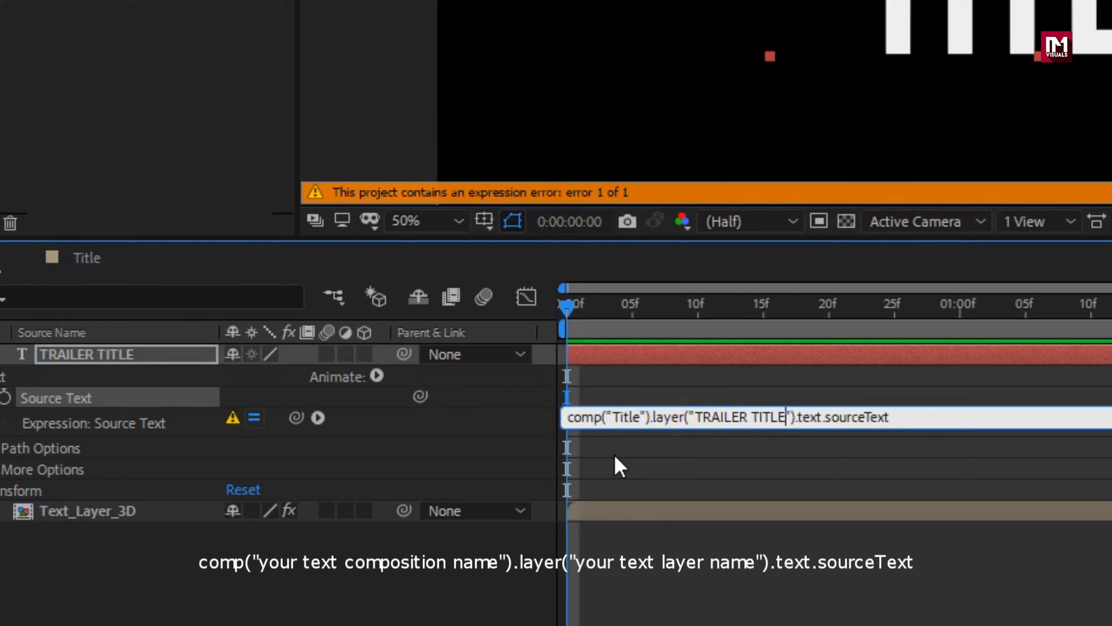
click(619, 467)
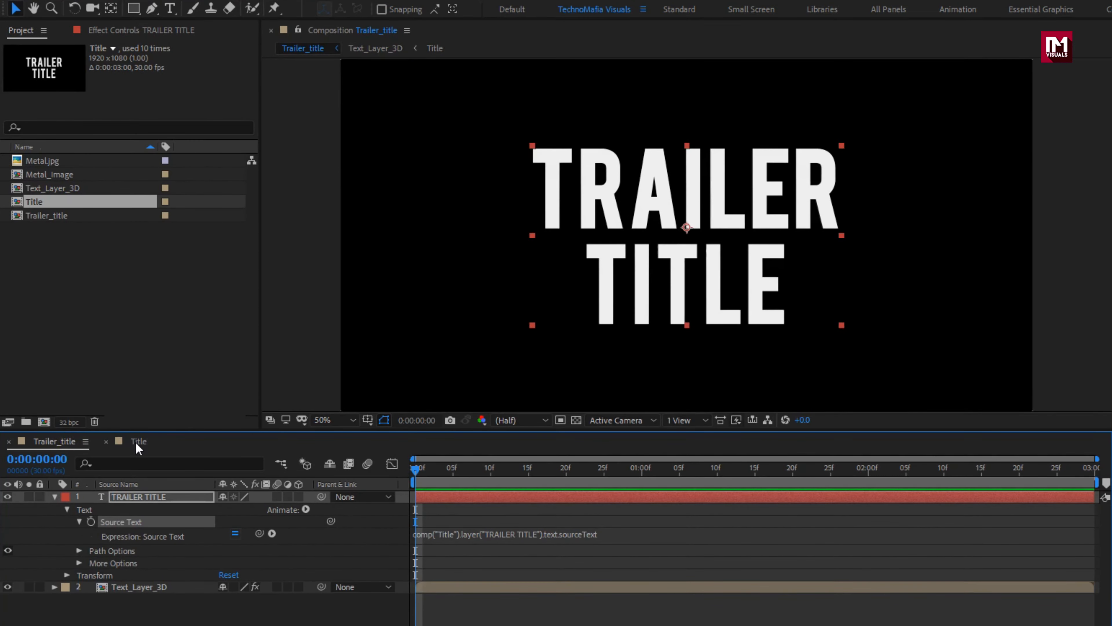
Step: Change the text in the Title composition to CINEMATIC TITLE on two lines, and return to the Trailer_title composition
click(136, 441)
double_click(144, 496)
text(CINEMATIC)
key(Return)
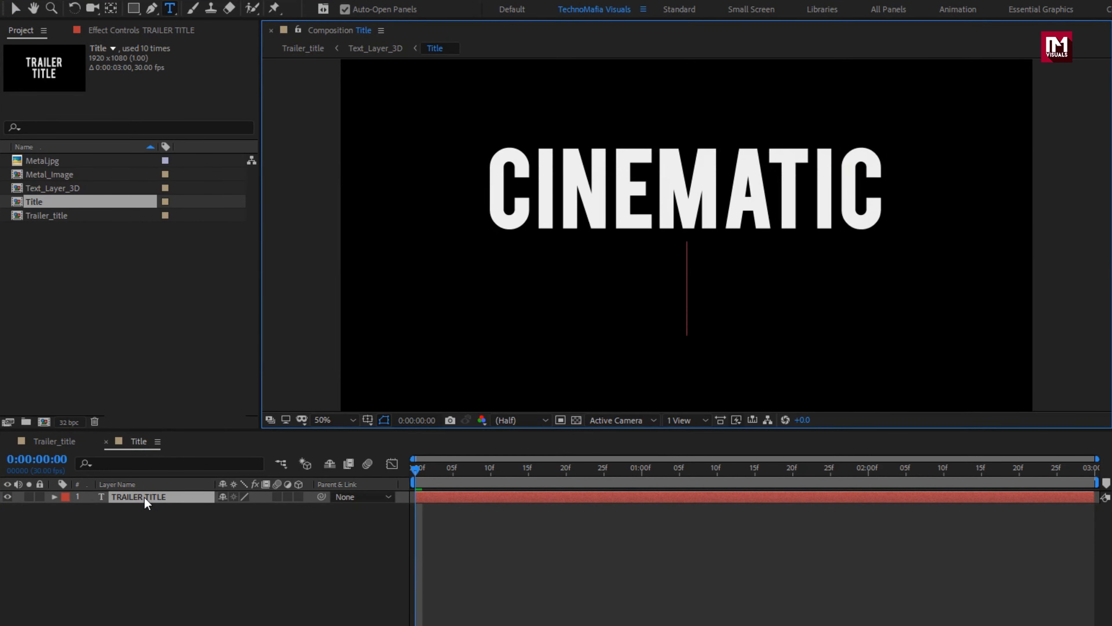
text(TITLE)
key(Escape)
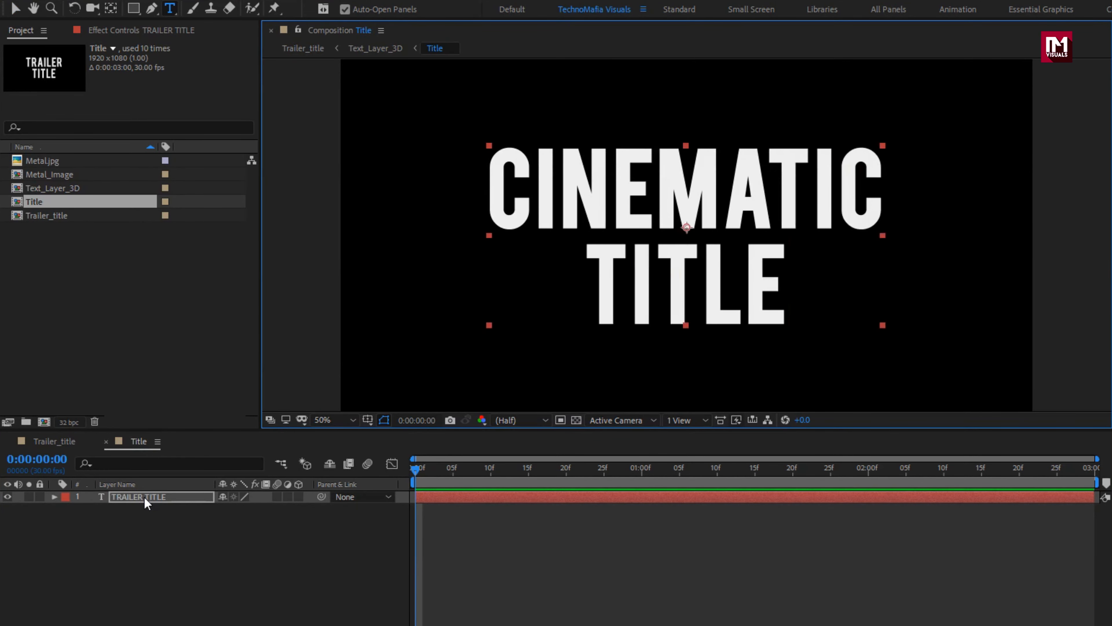
click(67, 442)
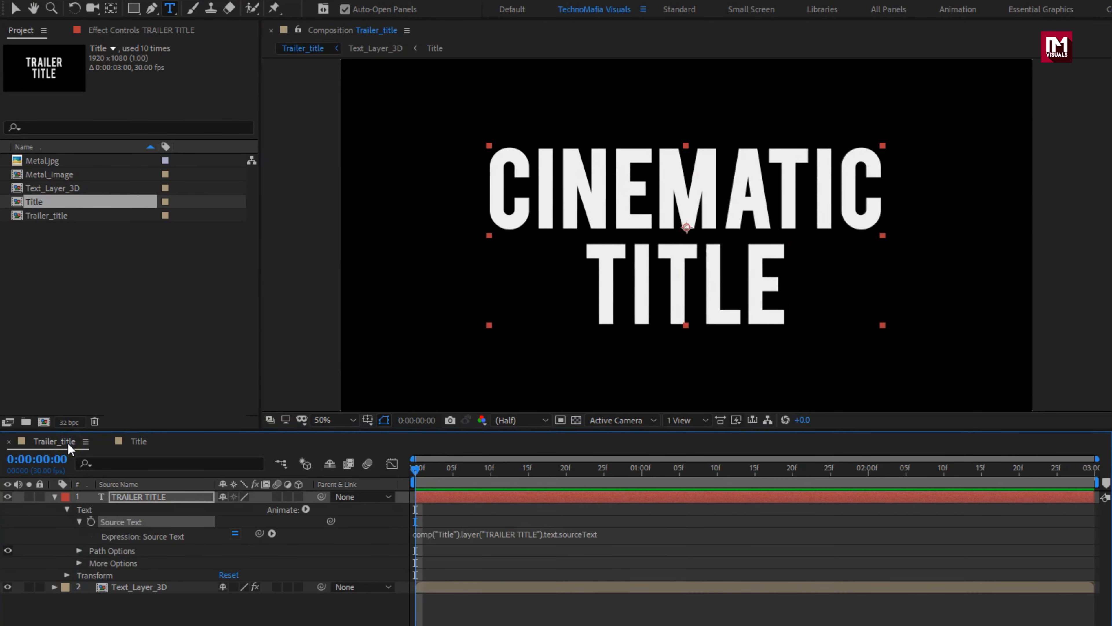
Step: Collapse the TRAILER TITLE layer's properties in Trailer_title and apply the Fill effect to the layer
click(131, 499)
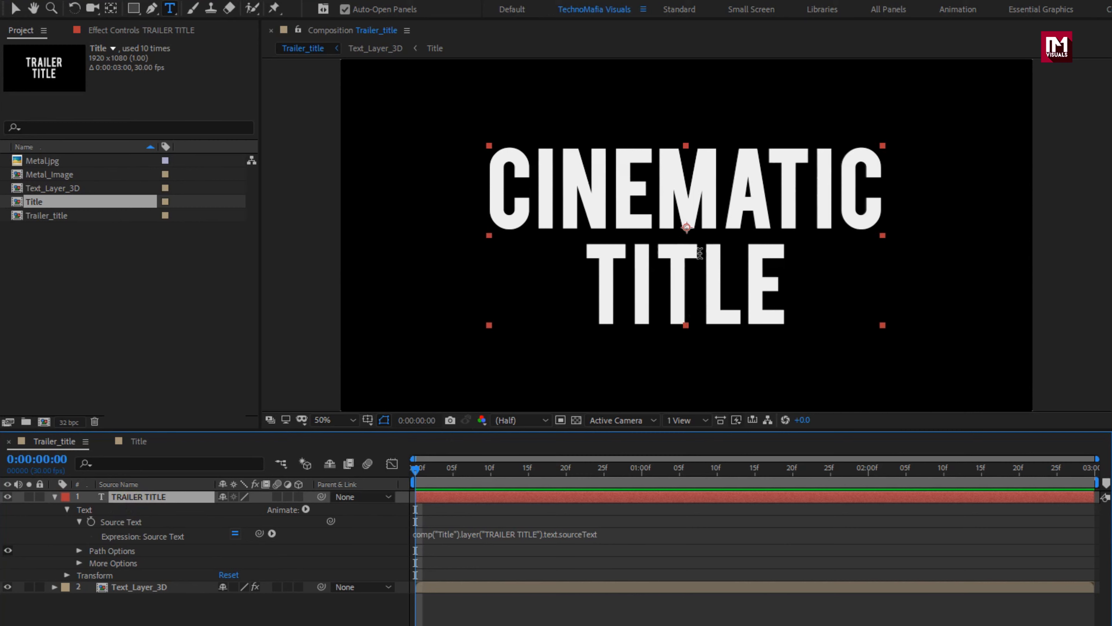
key(v)
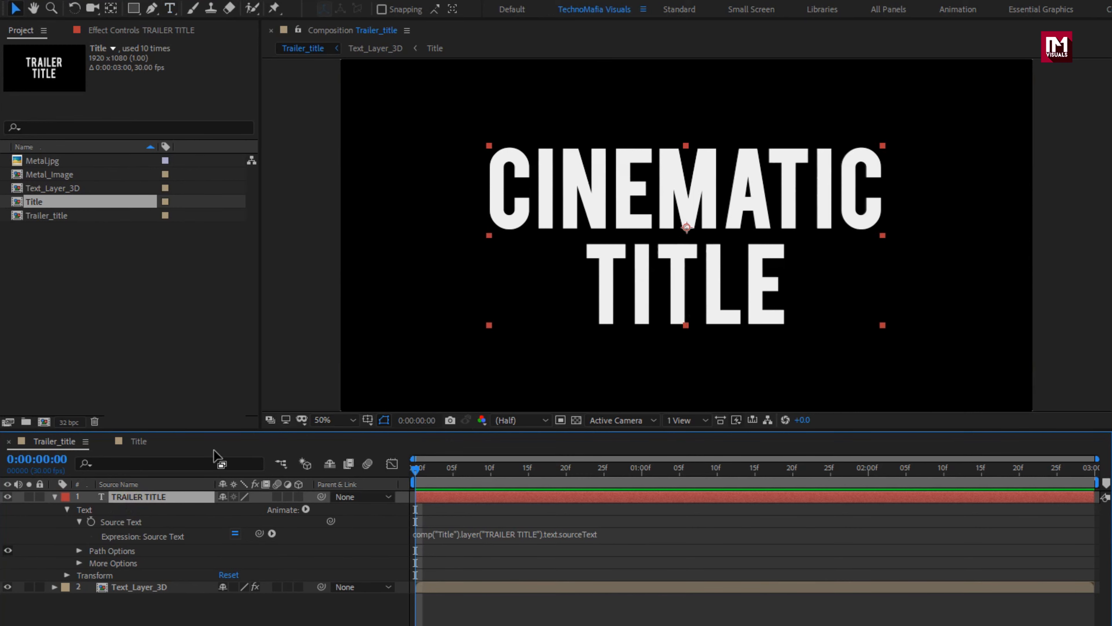
click(54, 497)
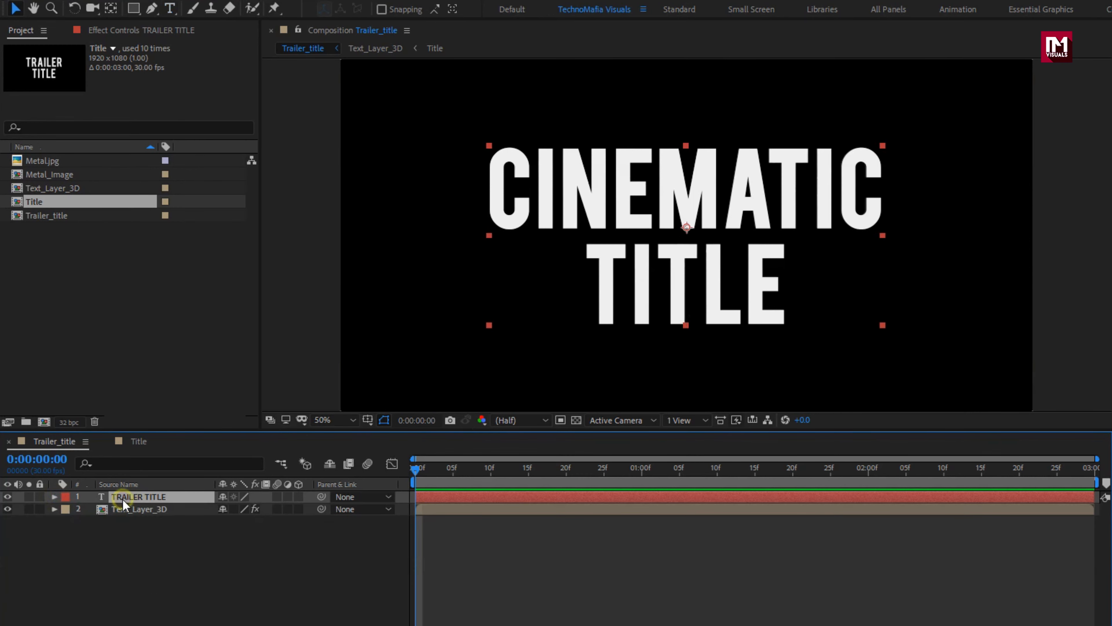
drag(967, 58, 930, 59)
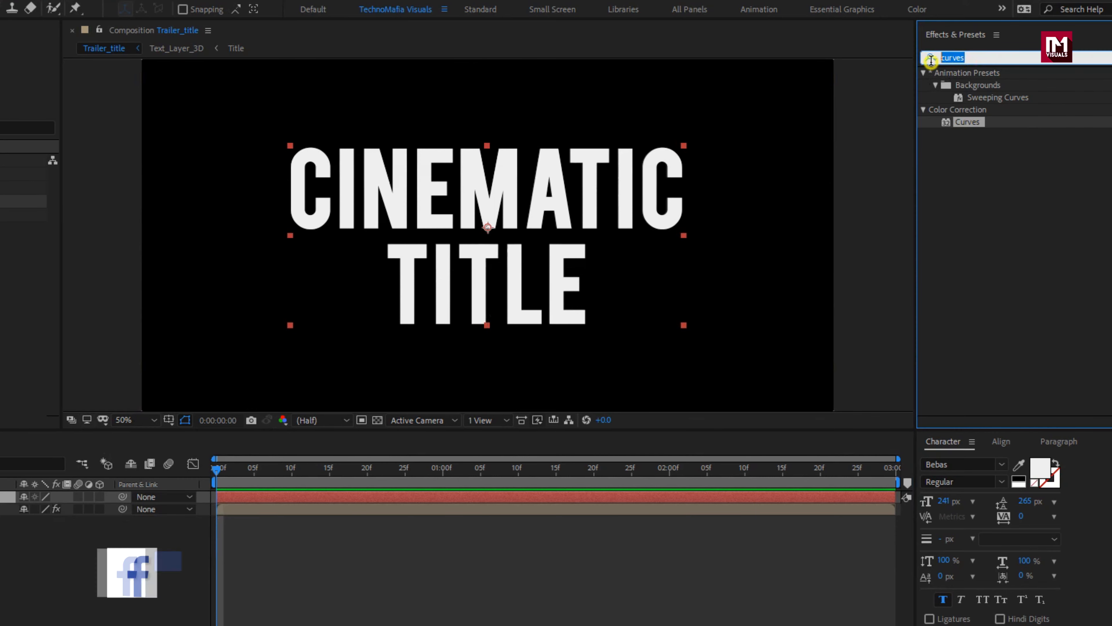
text(f)
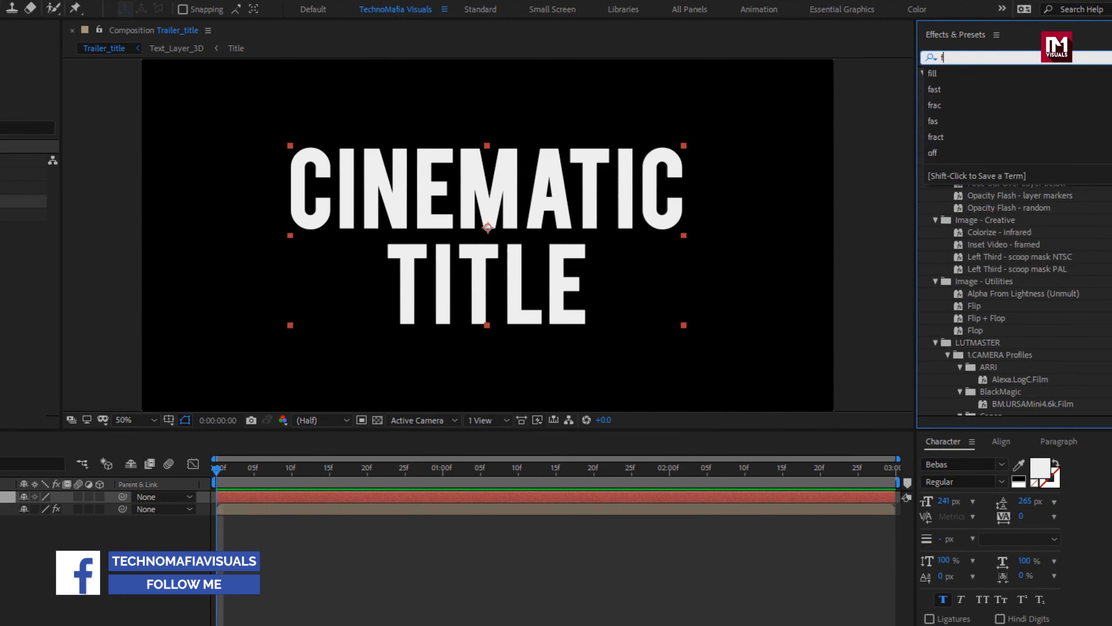
text(ill)
double_click(961, 146)
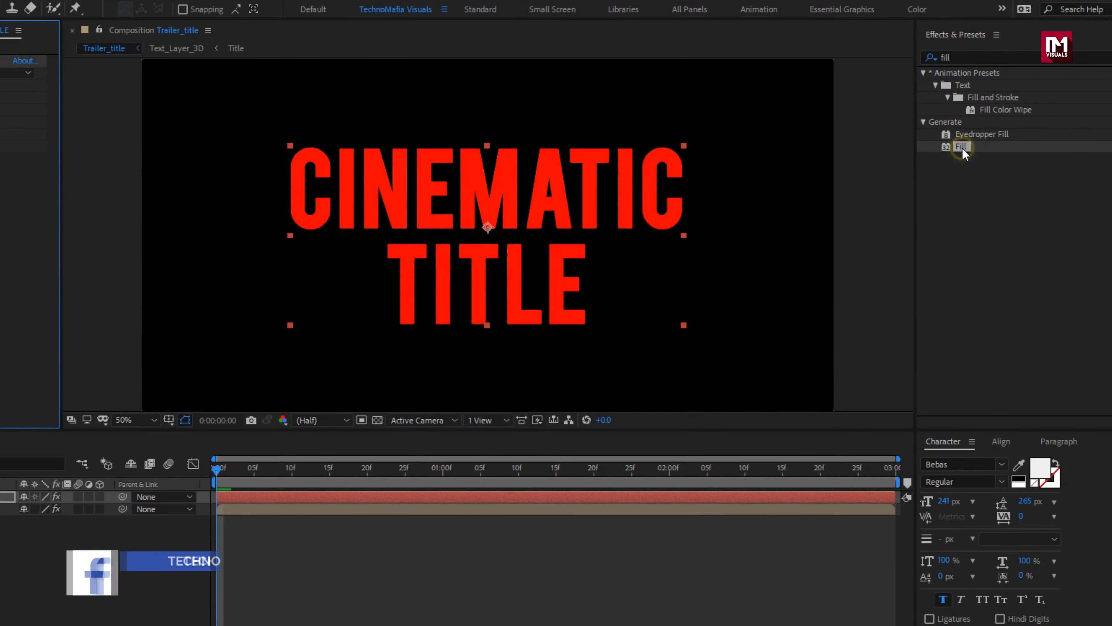
Step: Set the Fill effect's colour on the TRAILER TITLE layer to near-black, 040404
click(89, 97)
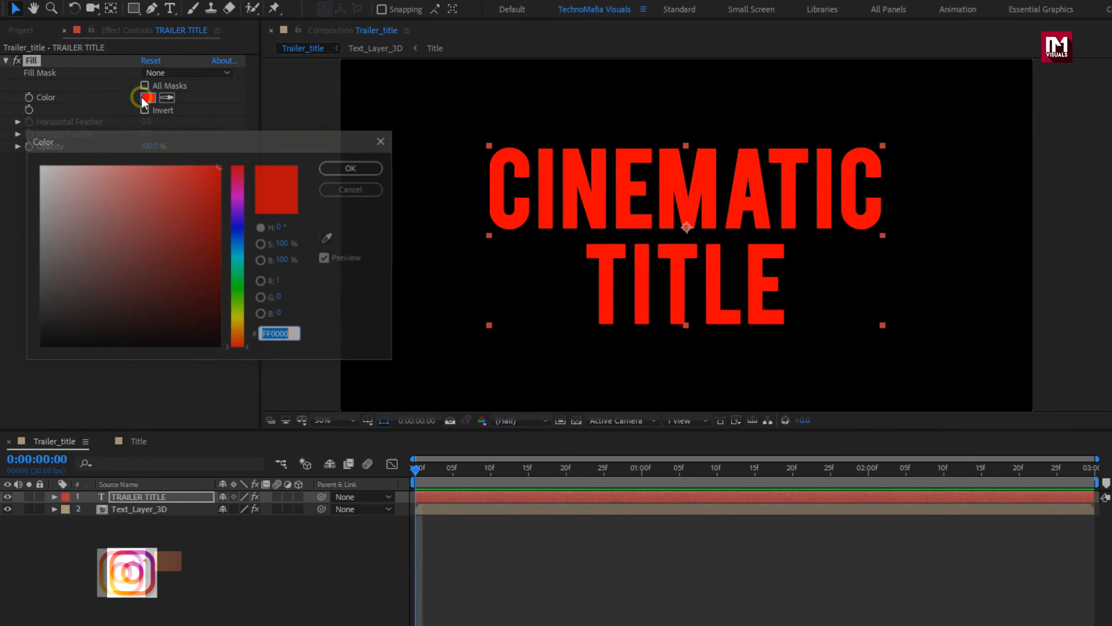
drag(38, 285, 31, 332)
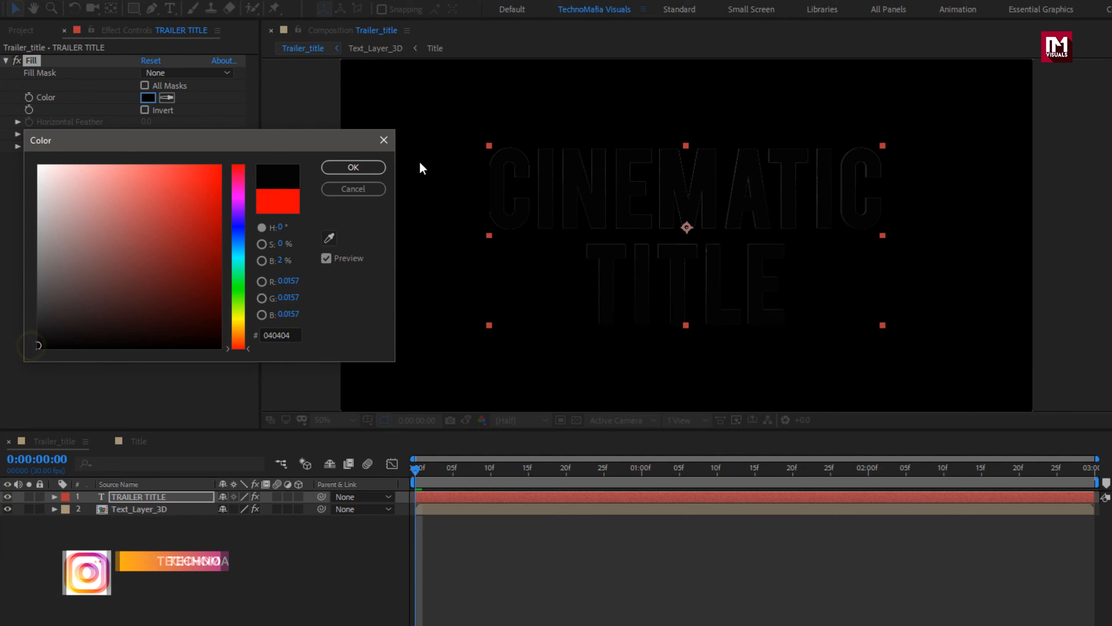
click(365, 167)
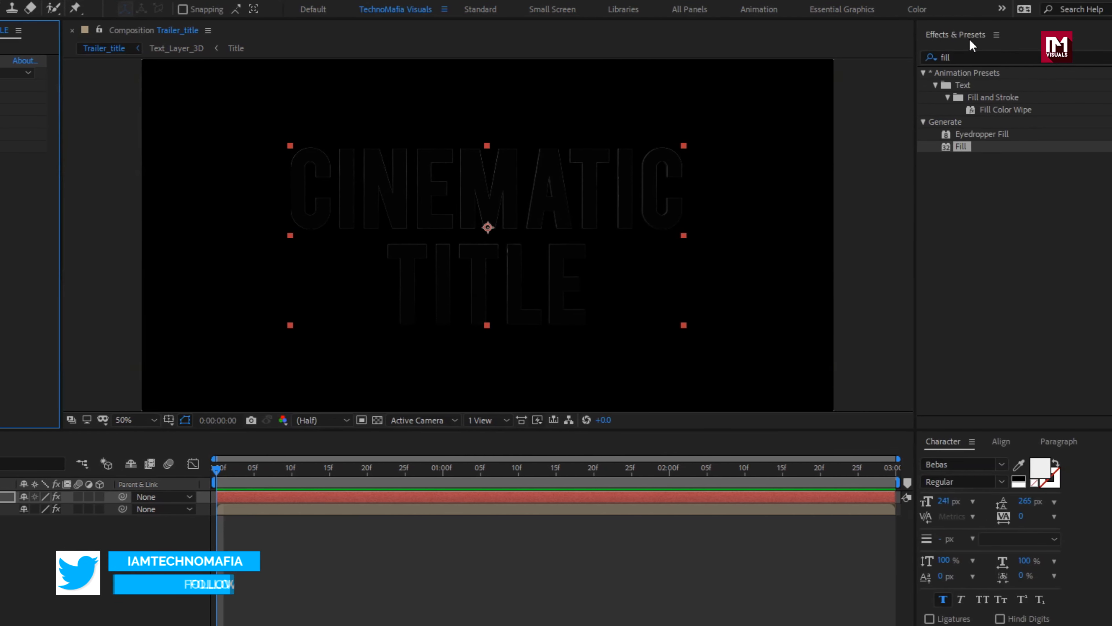
Step: Apply the Bevel Alpha effect to the TRAILER TITLE layer with an Edge Thickness of 1.4
click(955, 56)
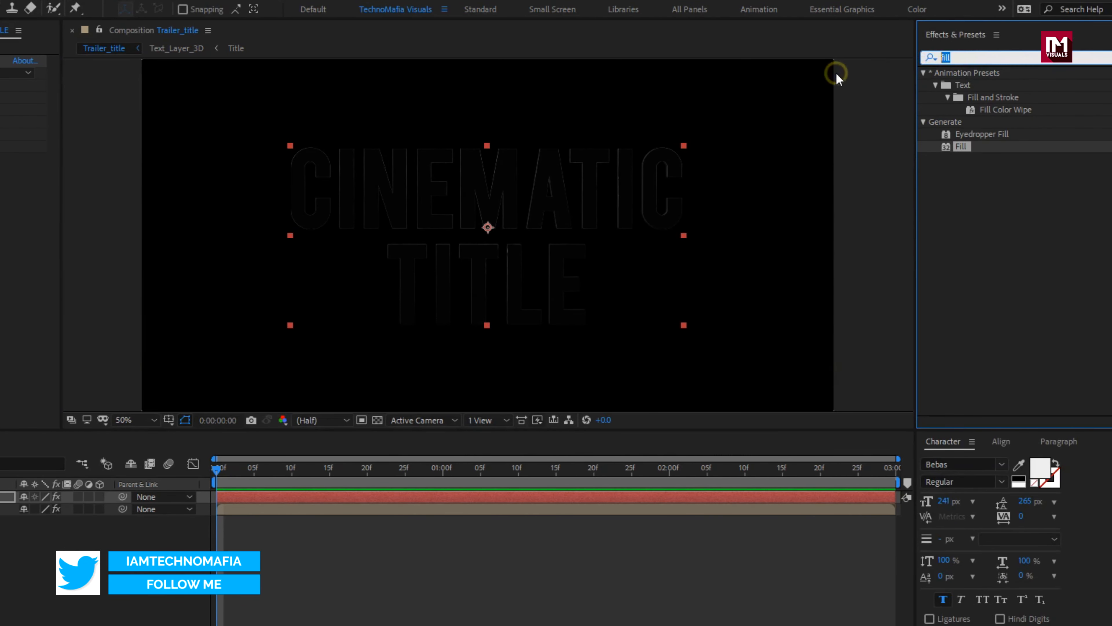
text(bev)
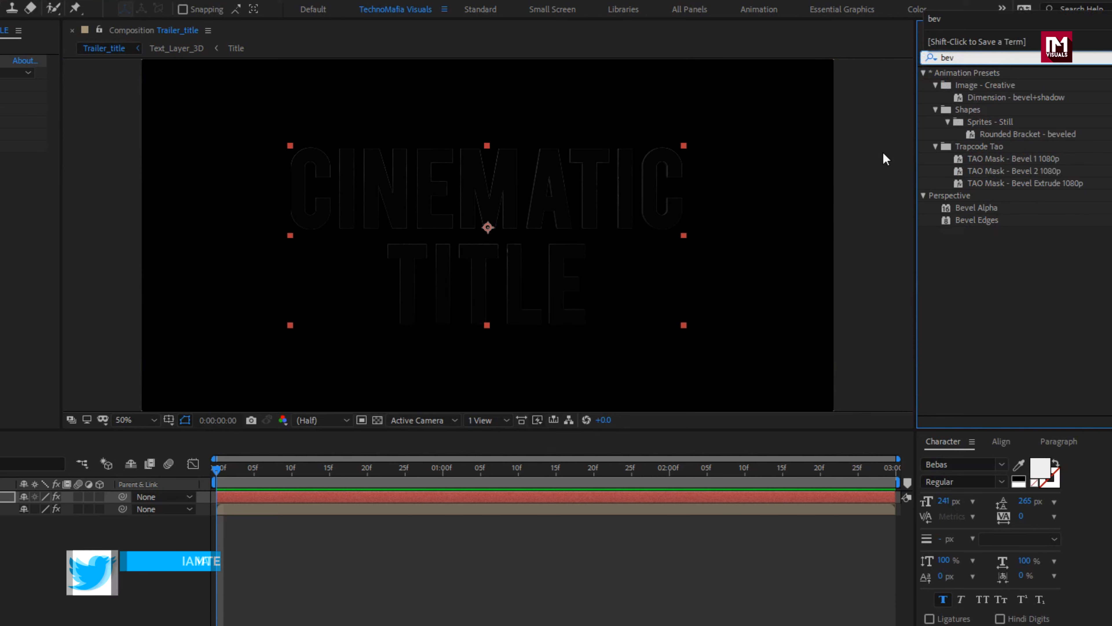
double_click(970, 208)
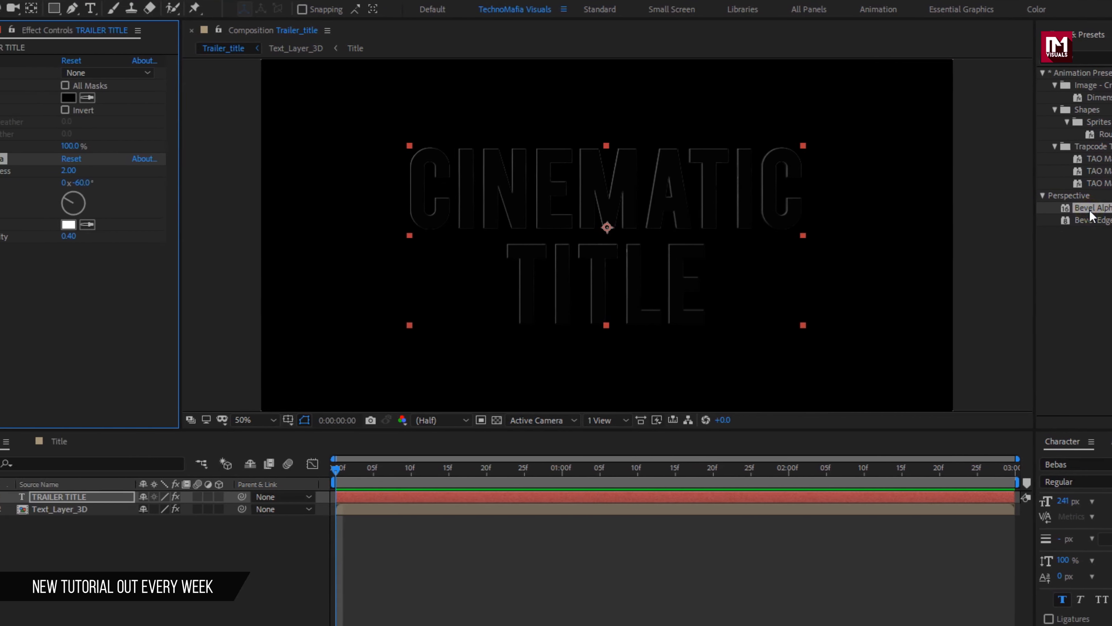
click(68, 171)
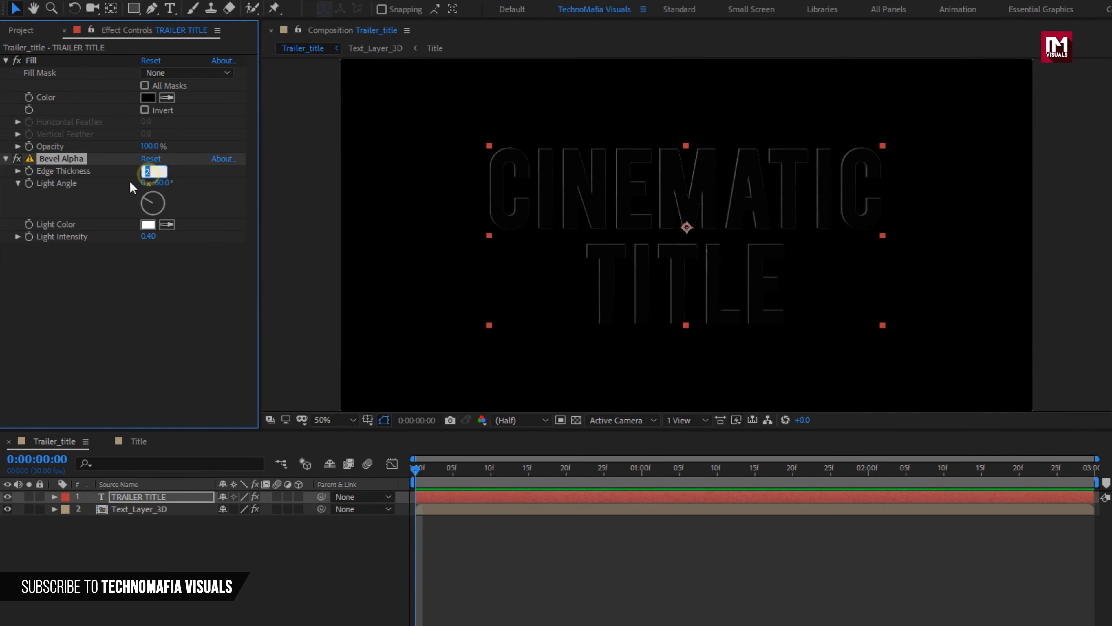
text(1.4)
key(Return)
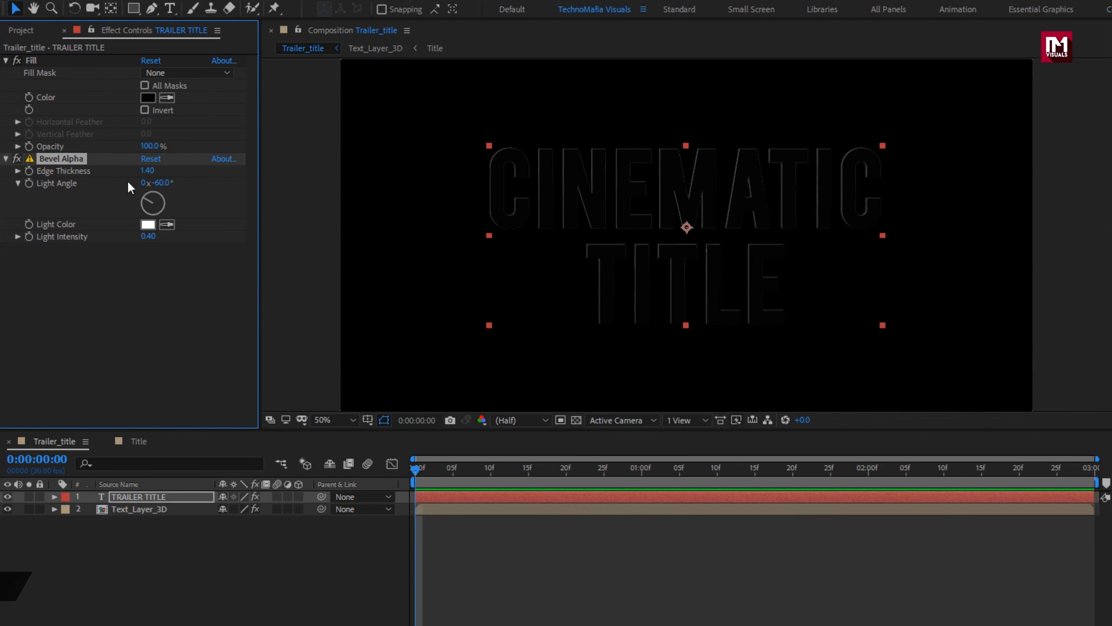
Step: Set Bevel Alpha's Light Angle to 130° and its Light Intensity to 0.3
click(164, 182)
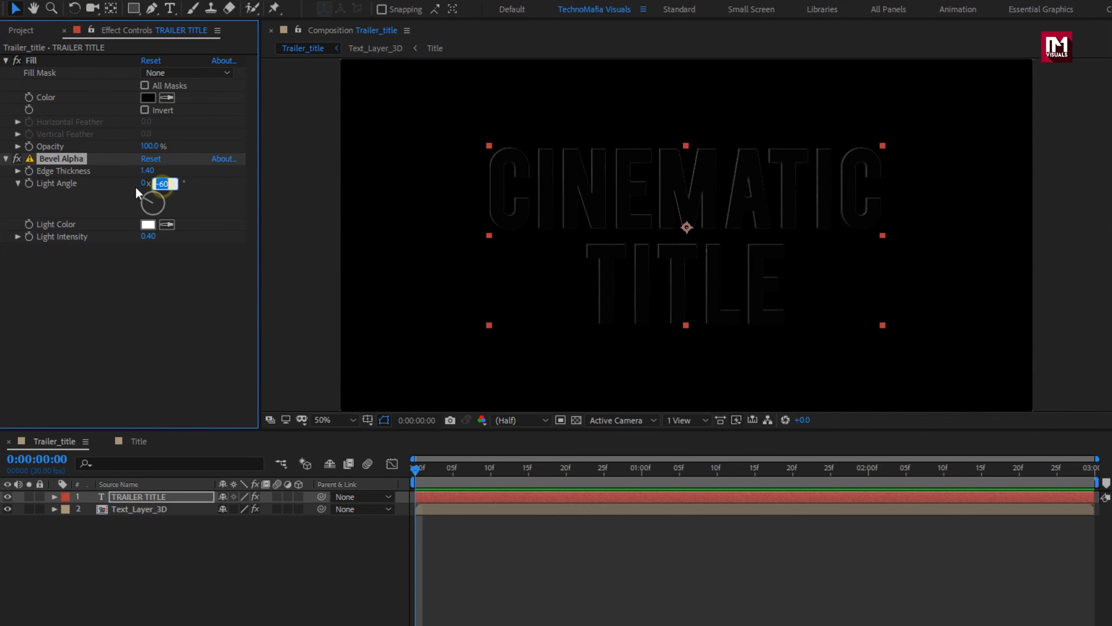
text(130.0)
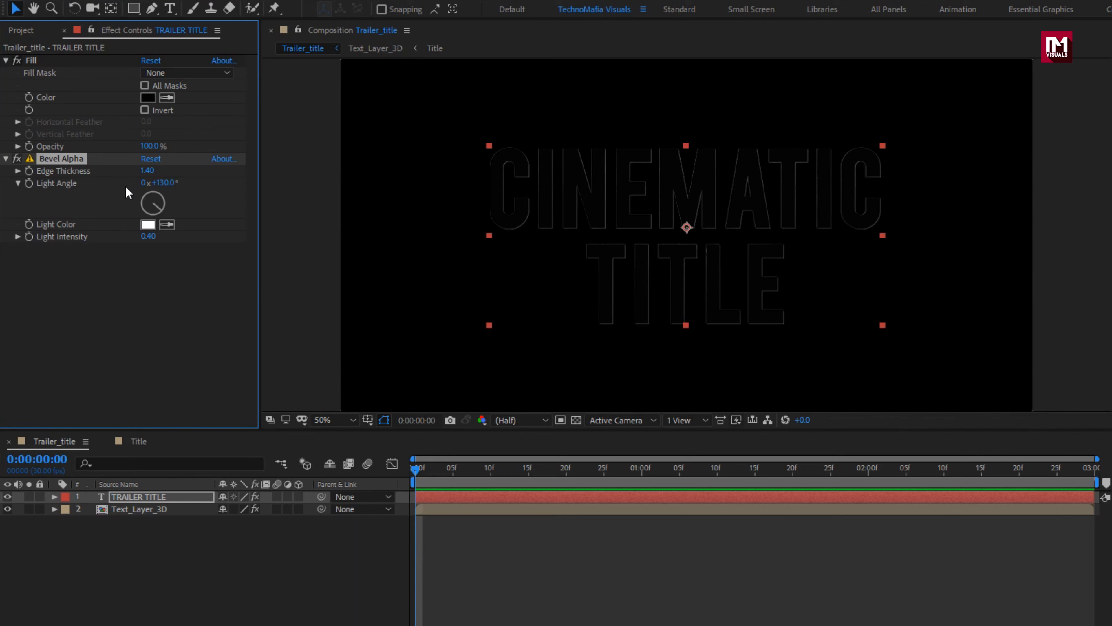
click(149, 238)
text(0.3)
key(Return)
Step: Create a black 1920 × 1080 px solid named Saber_Layer in the Trailer_title composition
click(136, 531)
right_click(136, 539)
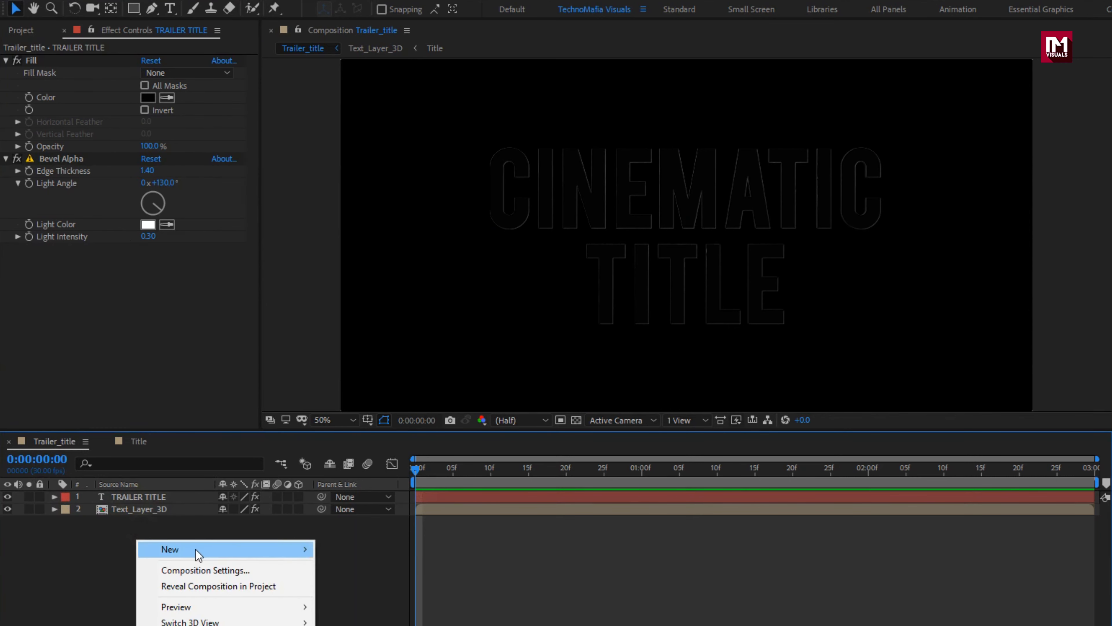
mouse_move(198, 552)
click(354, 583)
text(S)
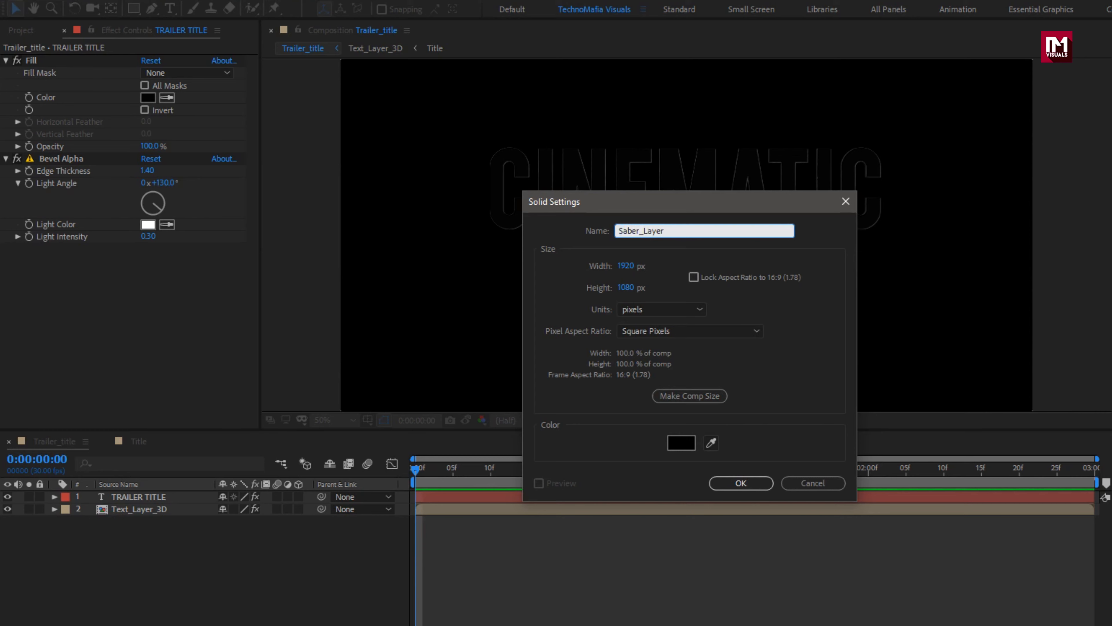
text(aber_Layer)
click(740, 486)
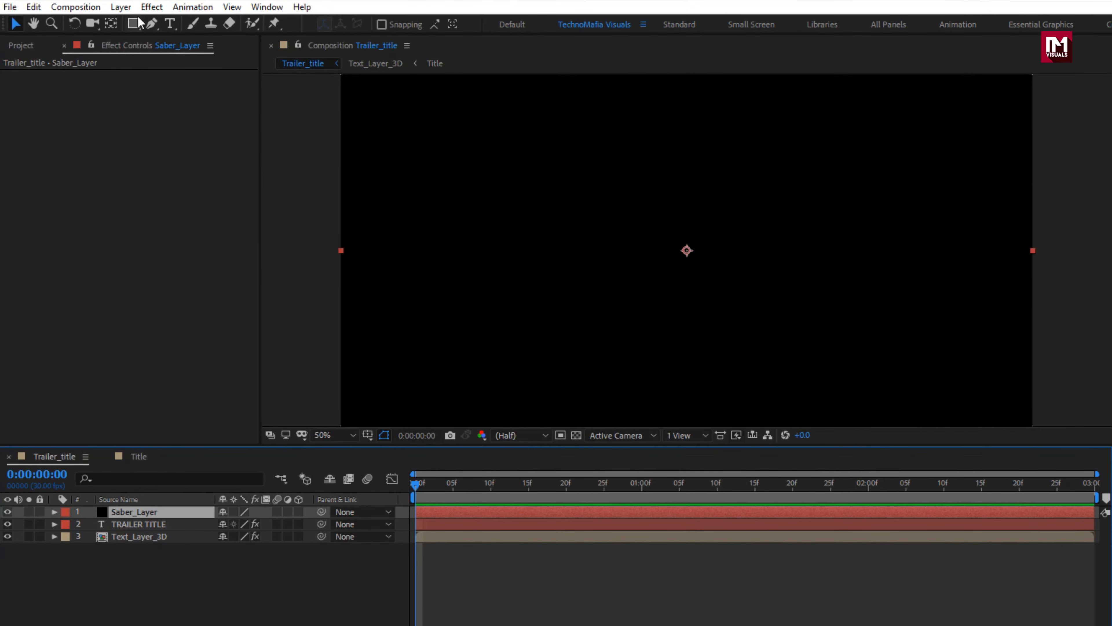
Step: Apply the Video Copilot Saber effect to Saber_Layer and choose the Simple Orange preset
click(152, 7)
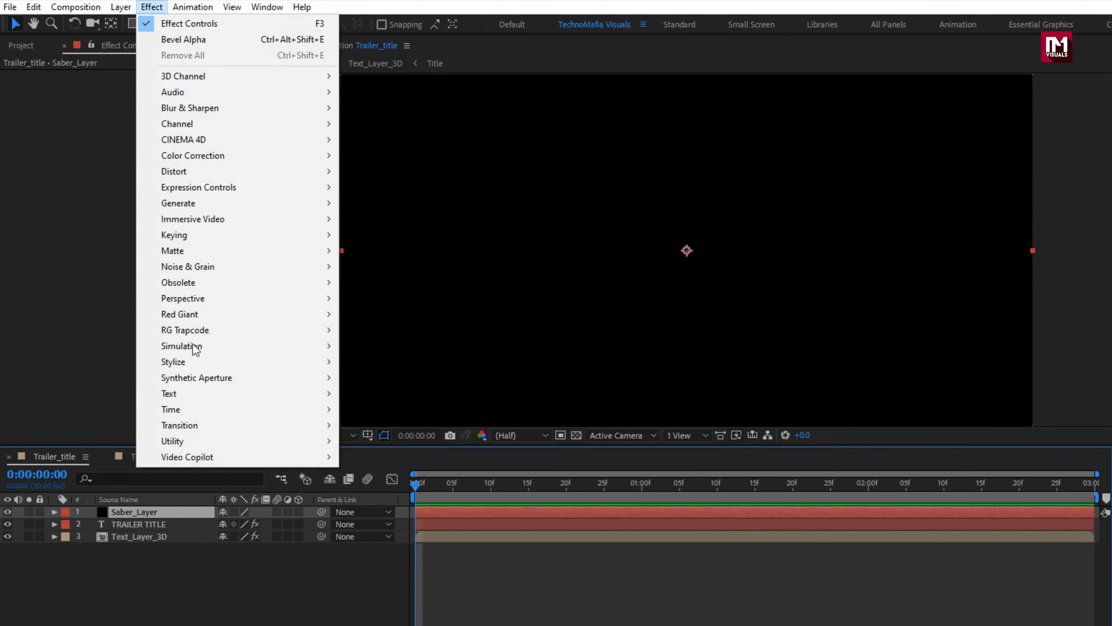
mouse_move(225, 463)
click(372, 461)
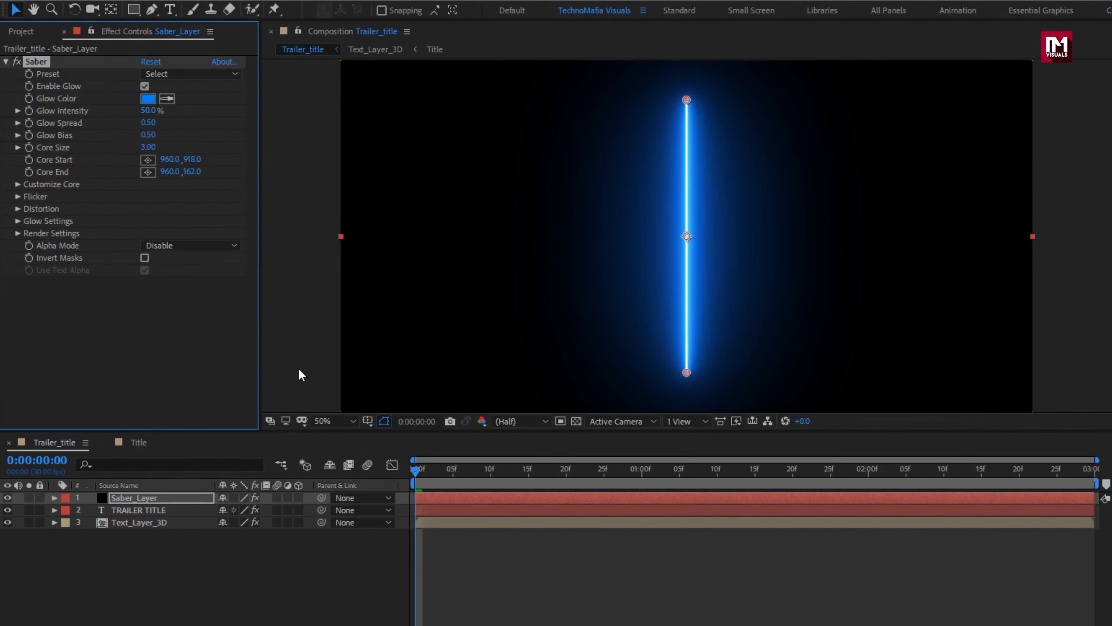
click(180, 73)
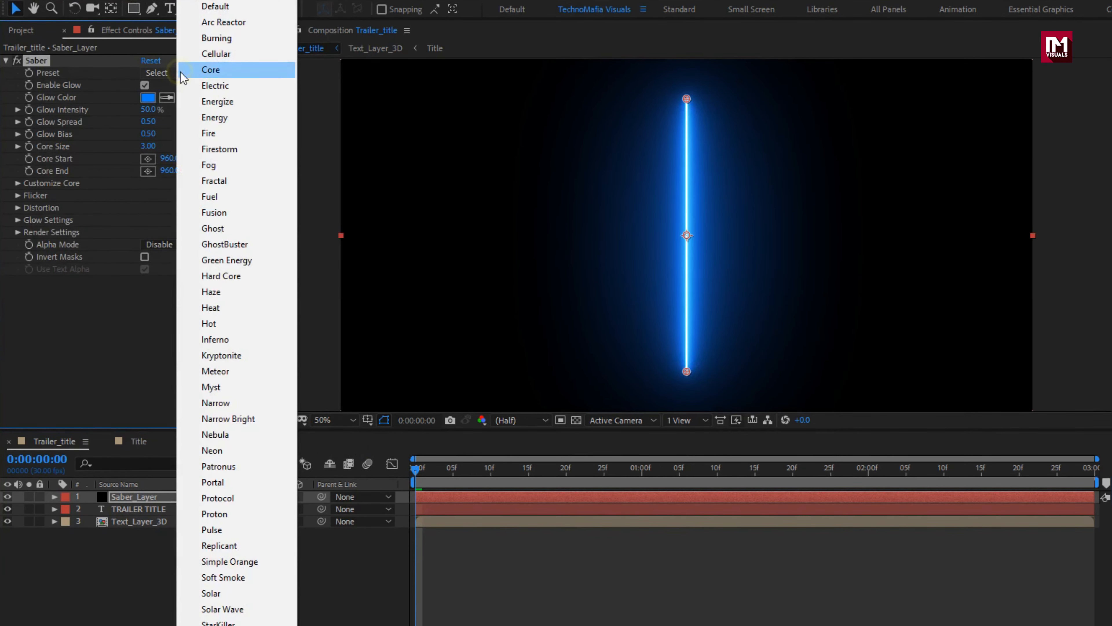
click(258, 559)
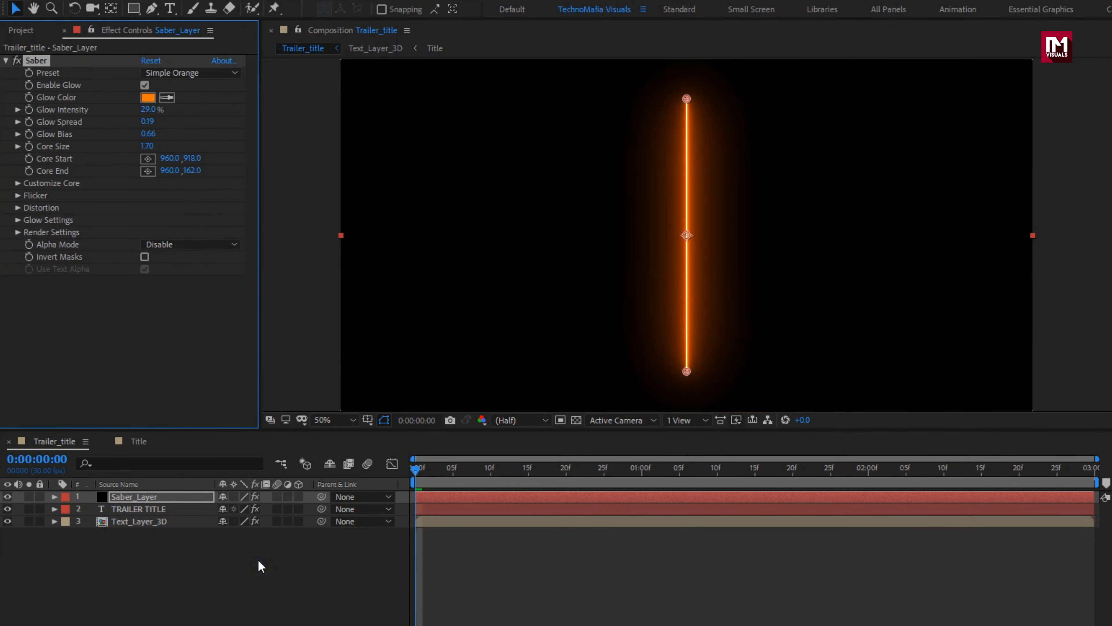
Step: Set Saber's Core Type to Text Layer and use the TRAILER TITLE layer as its text source
click(18, 183)
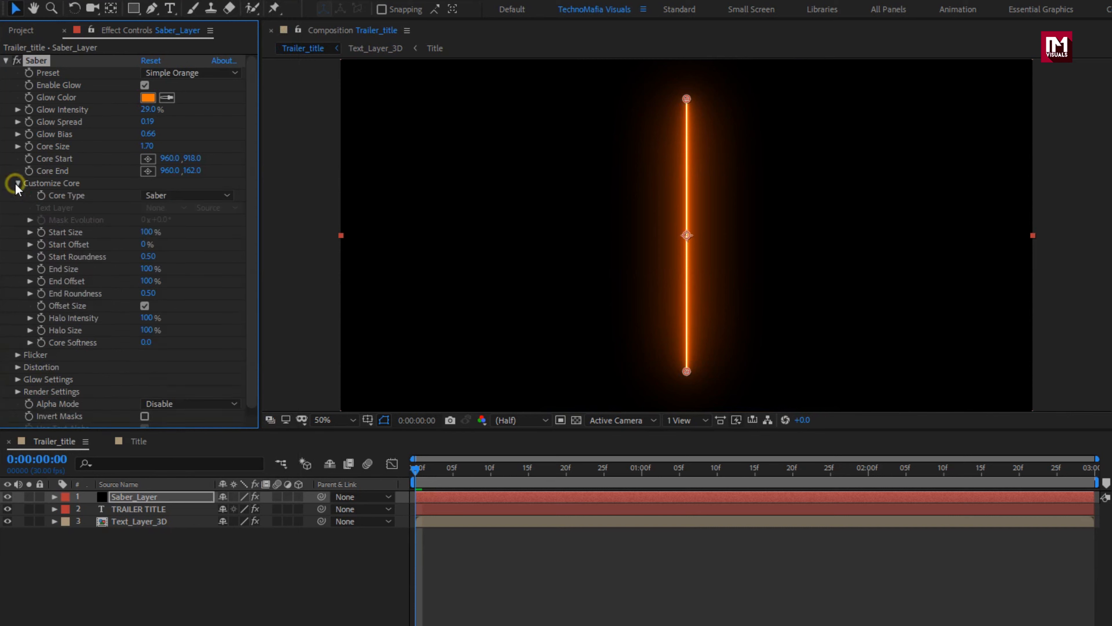
click(189, 195)
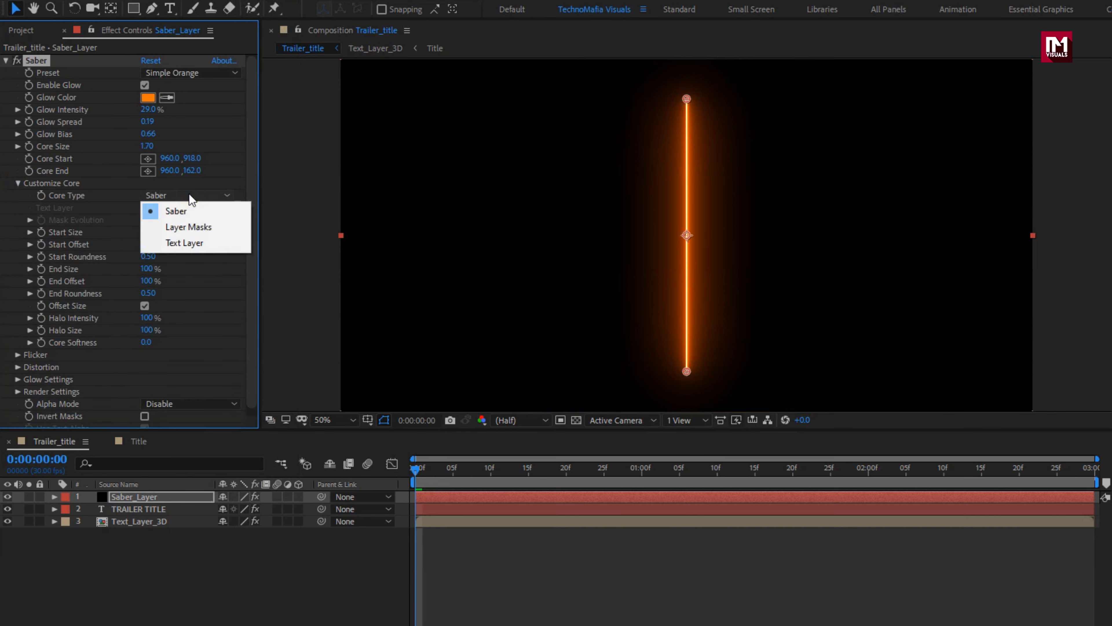
click(194, 243)
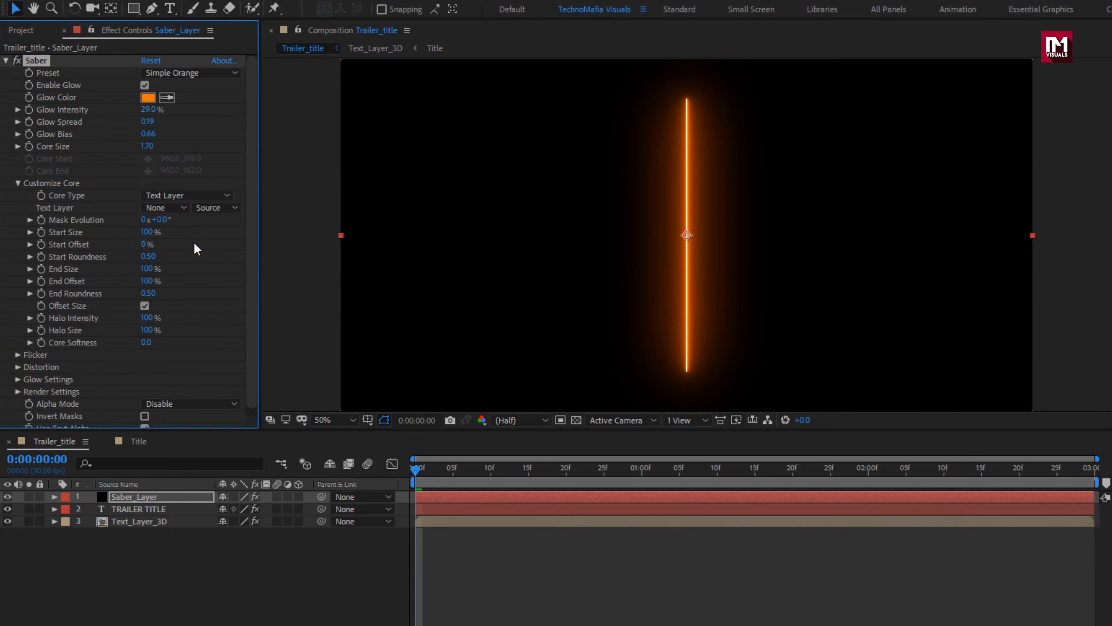
click(171, 208)
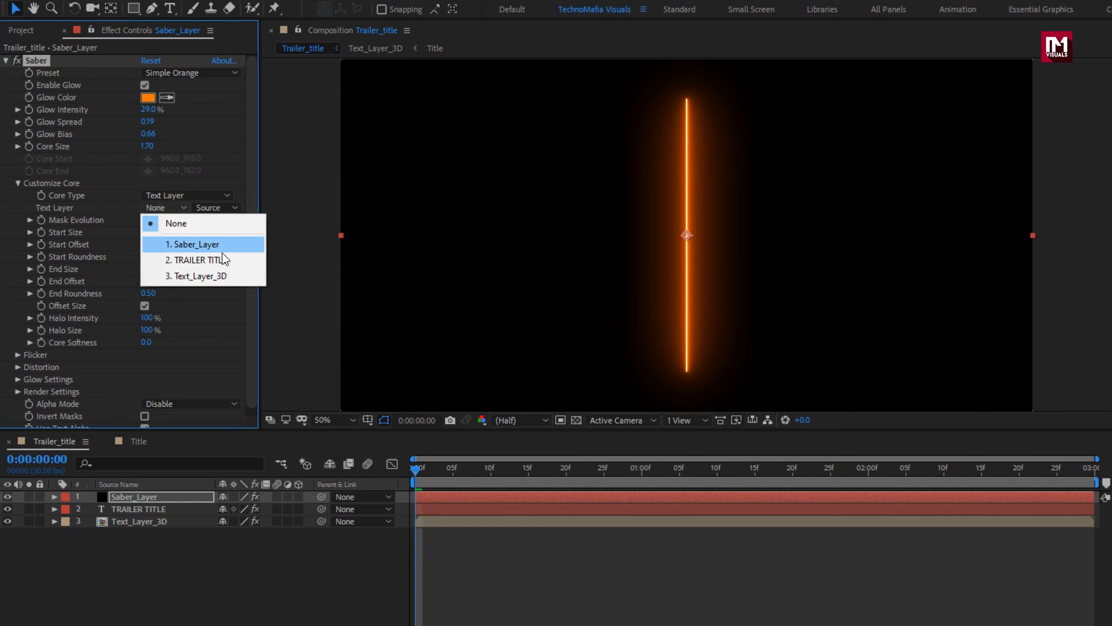
click(224, 260)
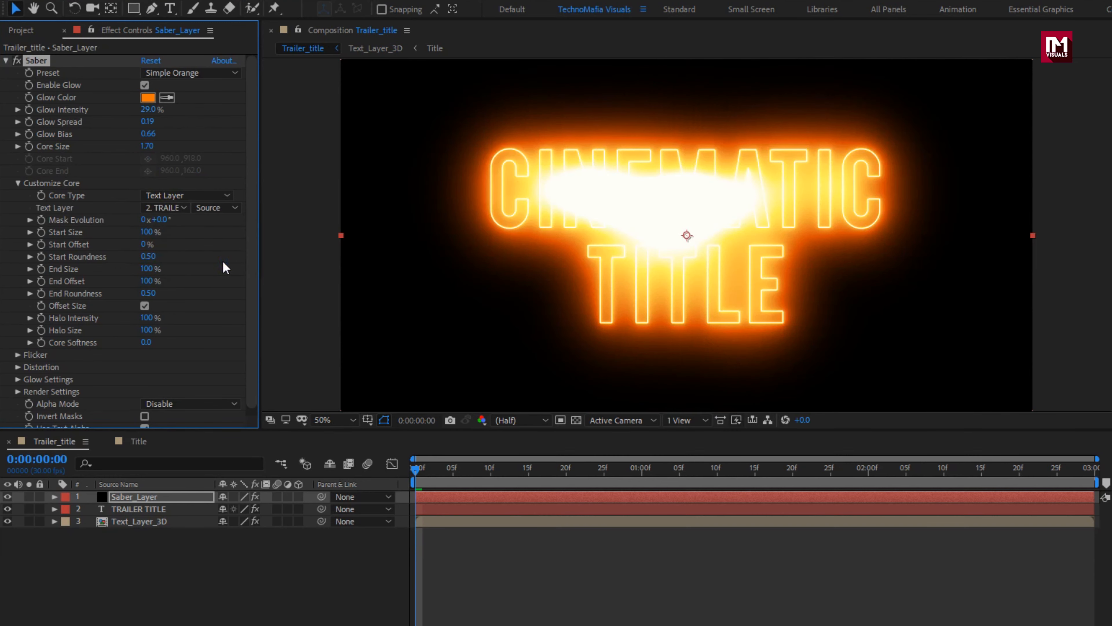
Step: Keyframe Saber's Mask Evolution from 0x+0.0° at the first frame to 1x+0.0° at 0:00:02:29
click(417, 476)
click(41, 220)
click(1093, 473)
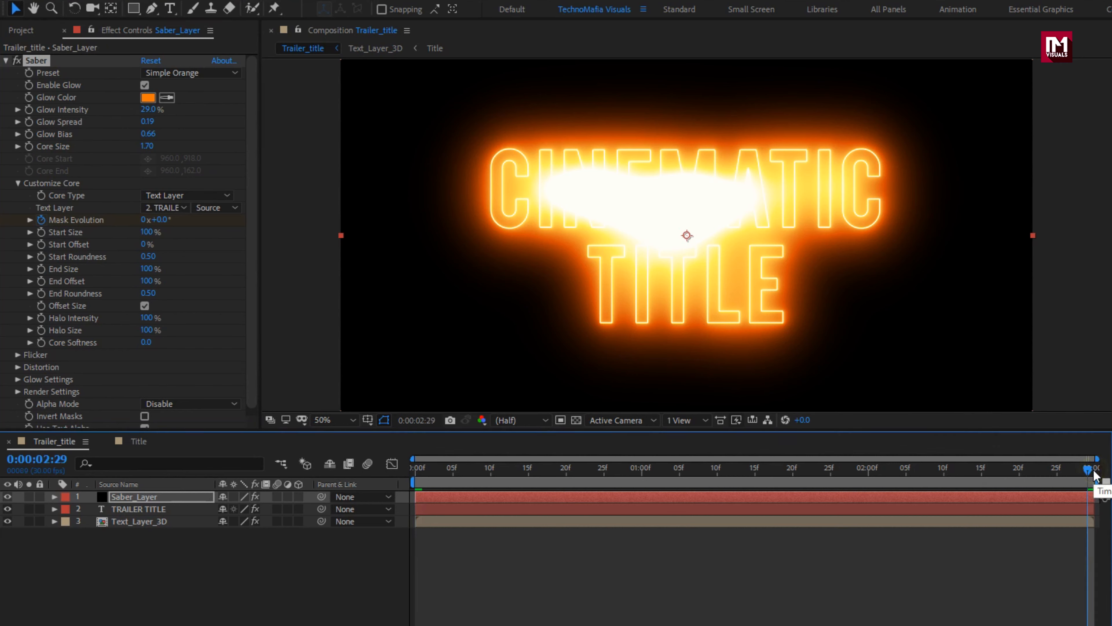
click(144, 220)
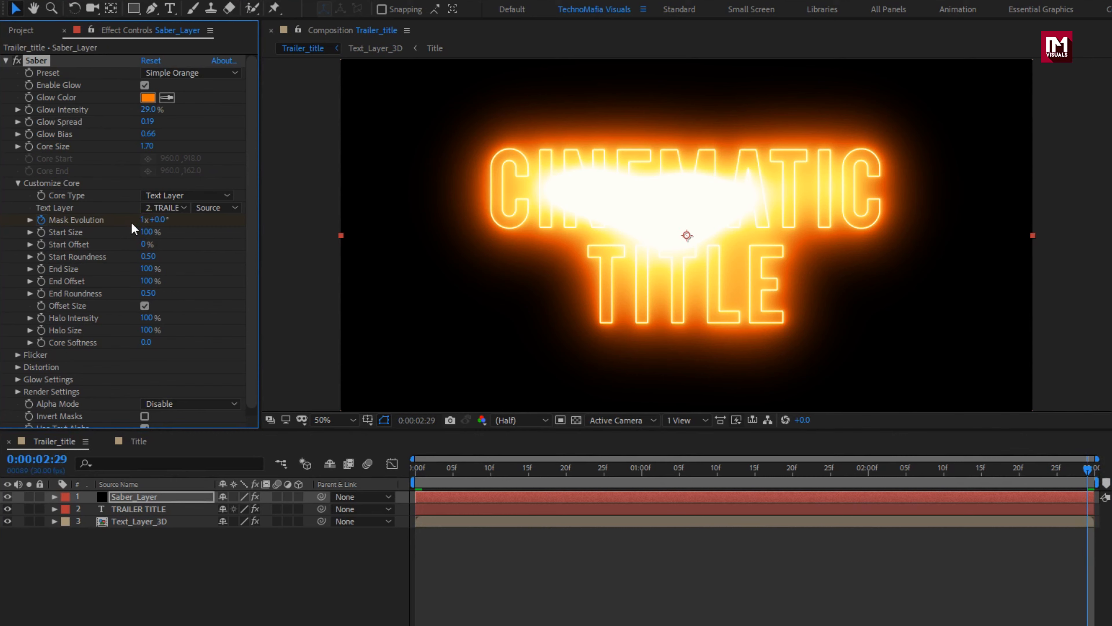
Step: Set Saber's Start Size to 15%
click(143, 232)
text(15)
key(Return)
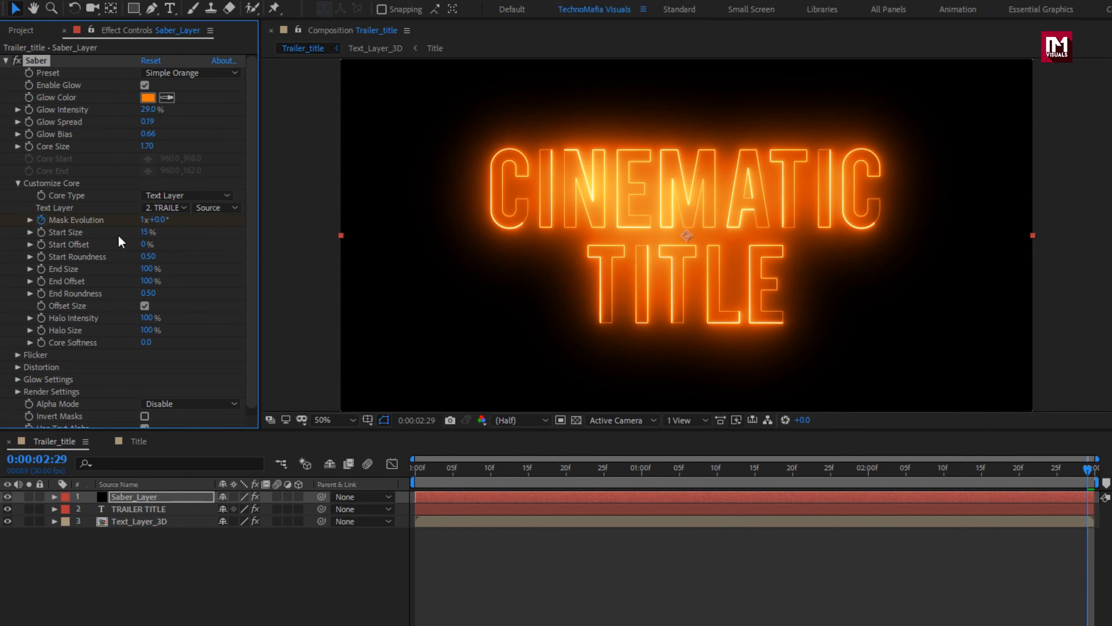
Step: Keyframe Saber's Start Offset from 30% at the first frame to 60% at 0:00:02:29, and preview the animation
click(413, 466)
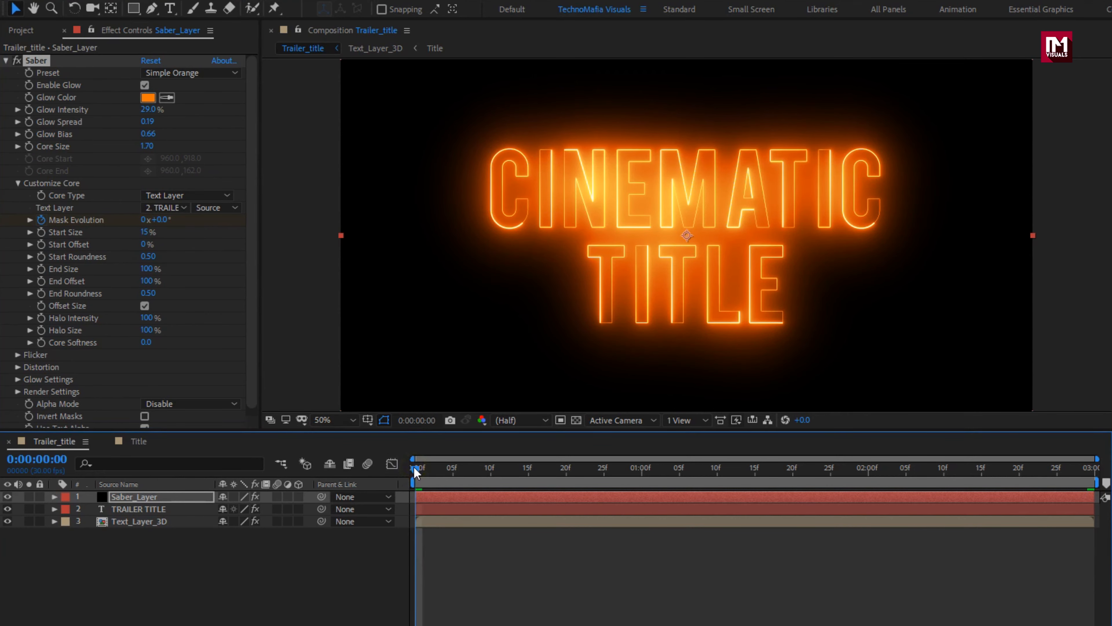
click(41, 245)
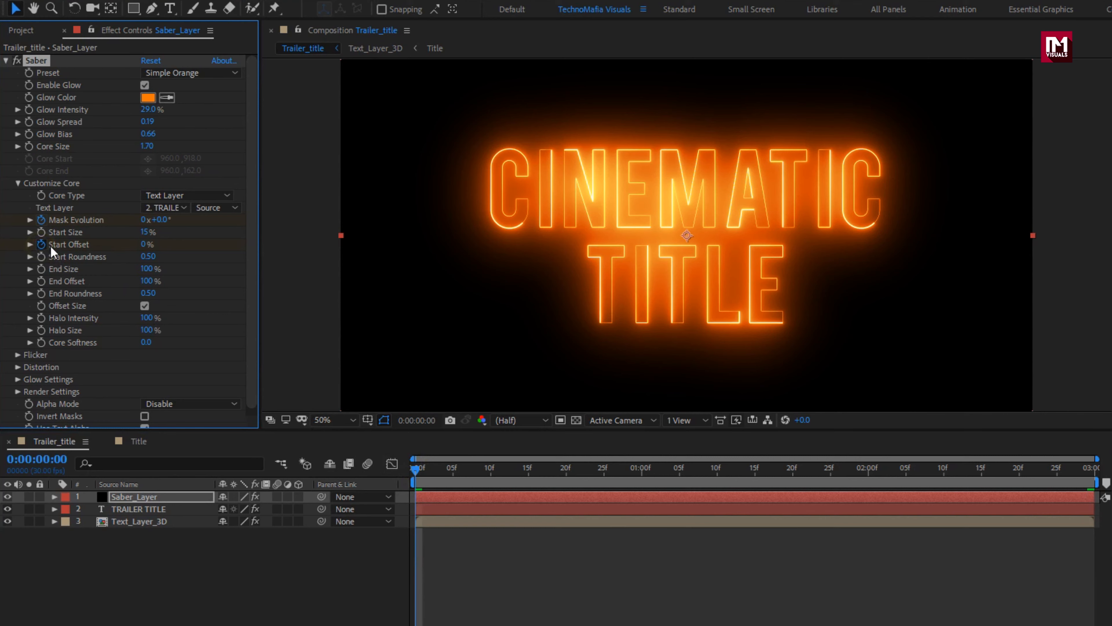
click(142, 245)
text(30)
key(Return)
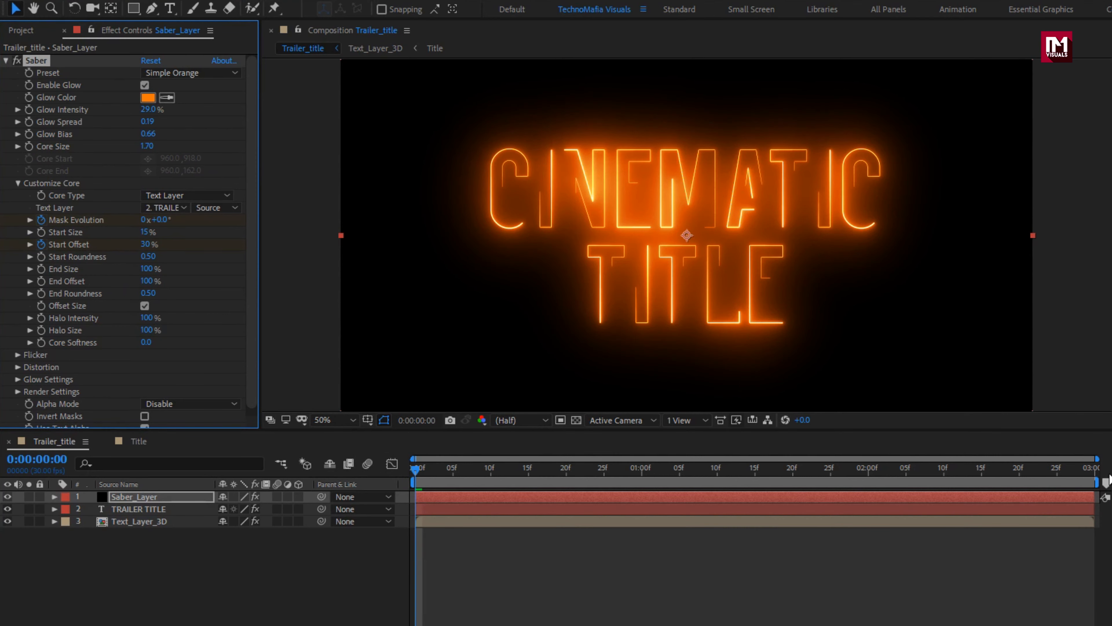
click(1097, 470)
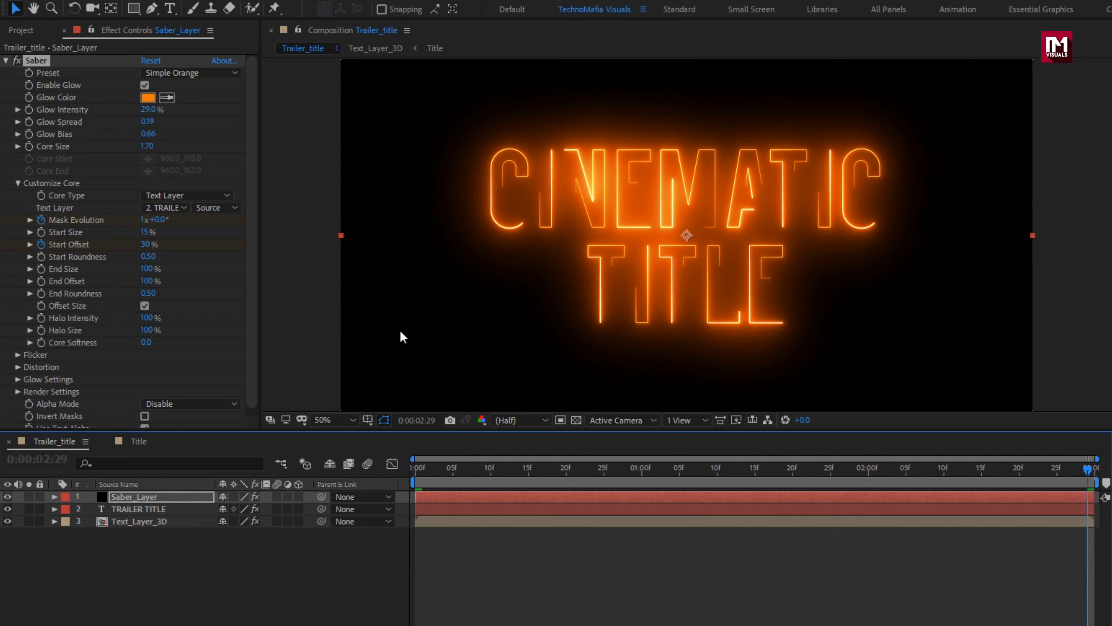
click(148, 244)
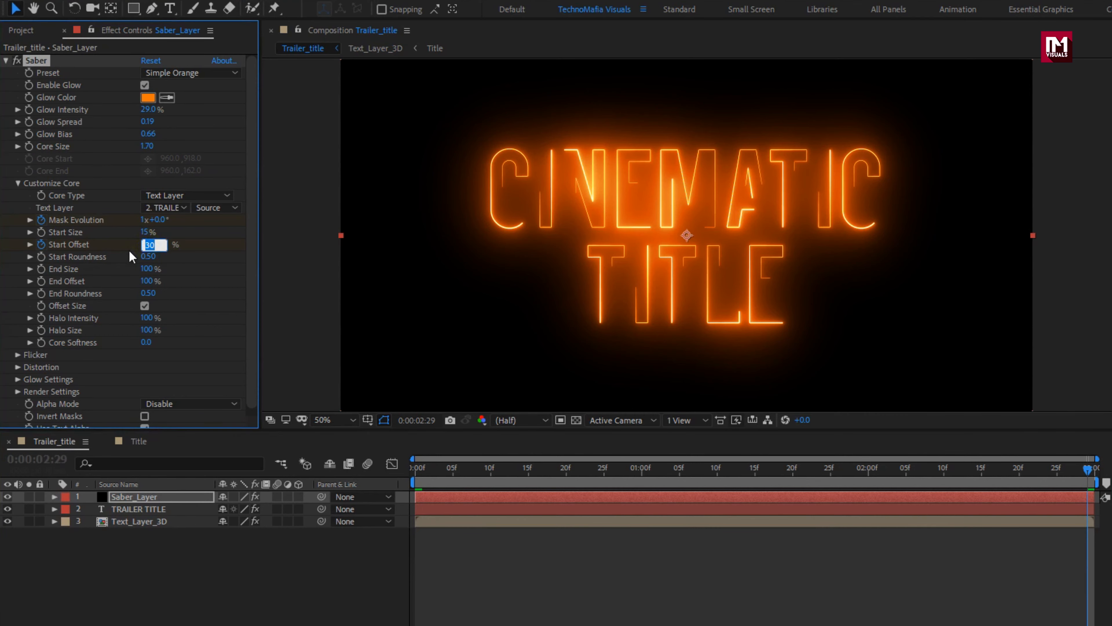
text(60)
key(Return)
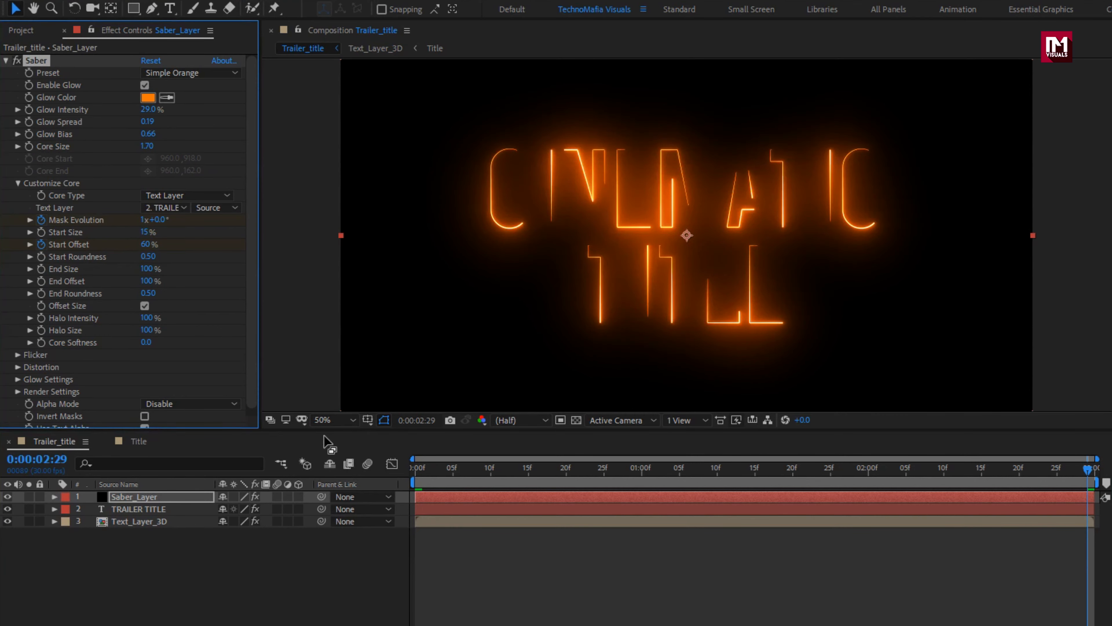
drag(418, 483, 545, 483)
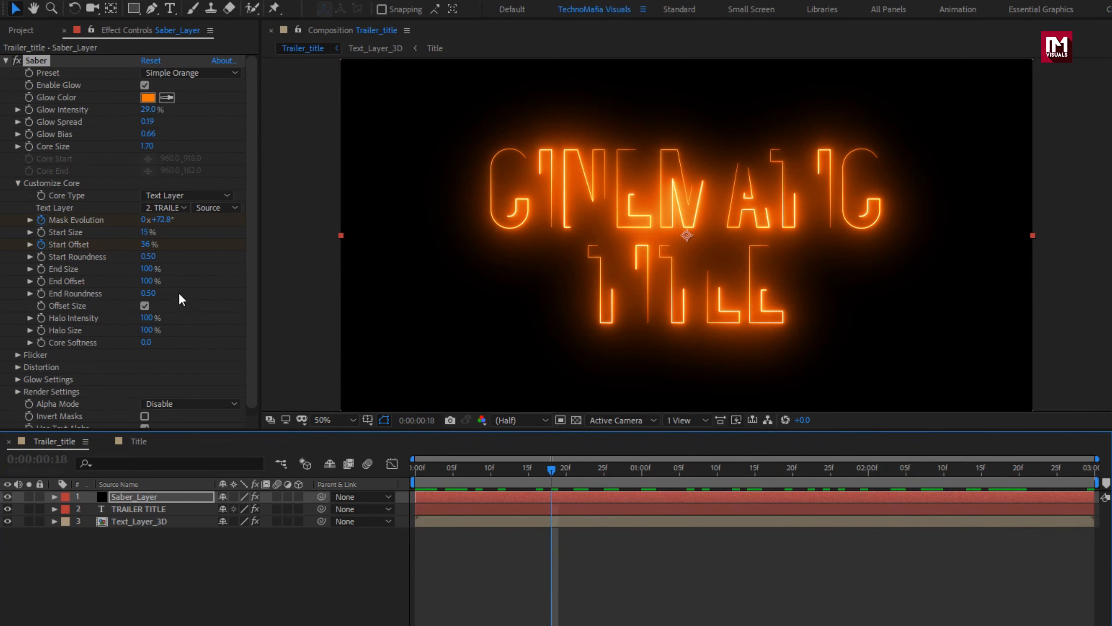
Step: Set Saber's End Size to 120%
click(148, 268)
text(120)
key(Return)
Step: Set Saber's Composite Settings to Transparent in its render settings and preview the glow along the timeline
click(33, 392)
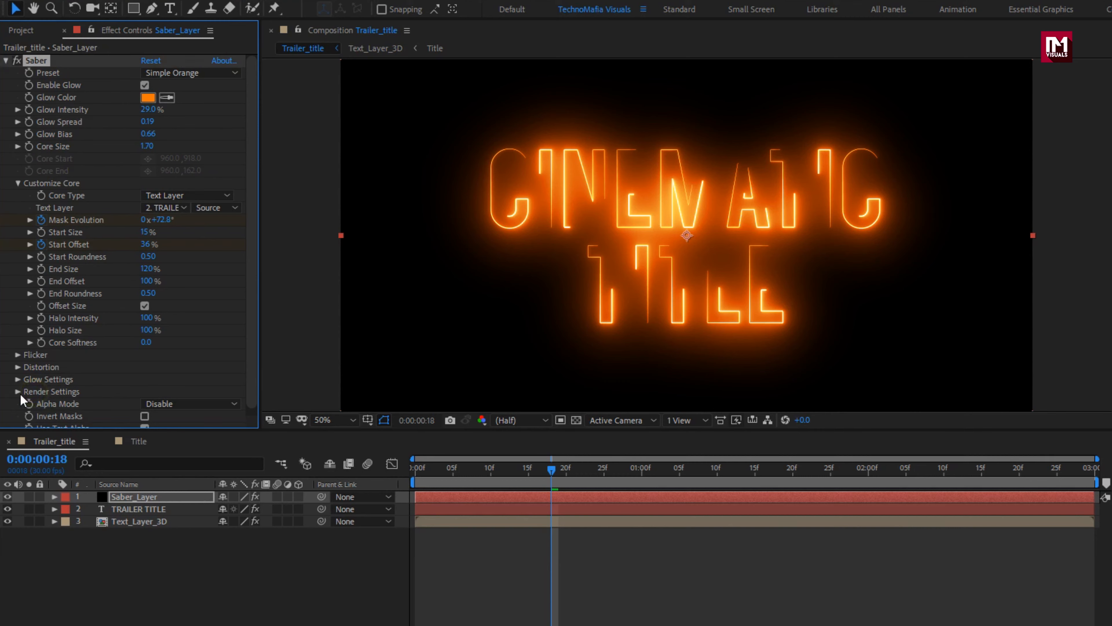
click(19, 392)
scroll(27, 394, down, 3)
click(168, 384)
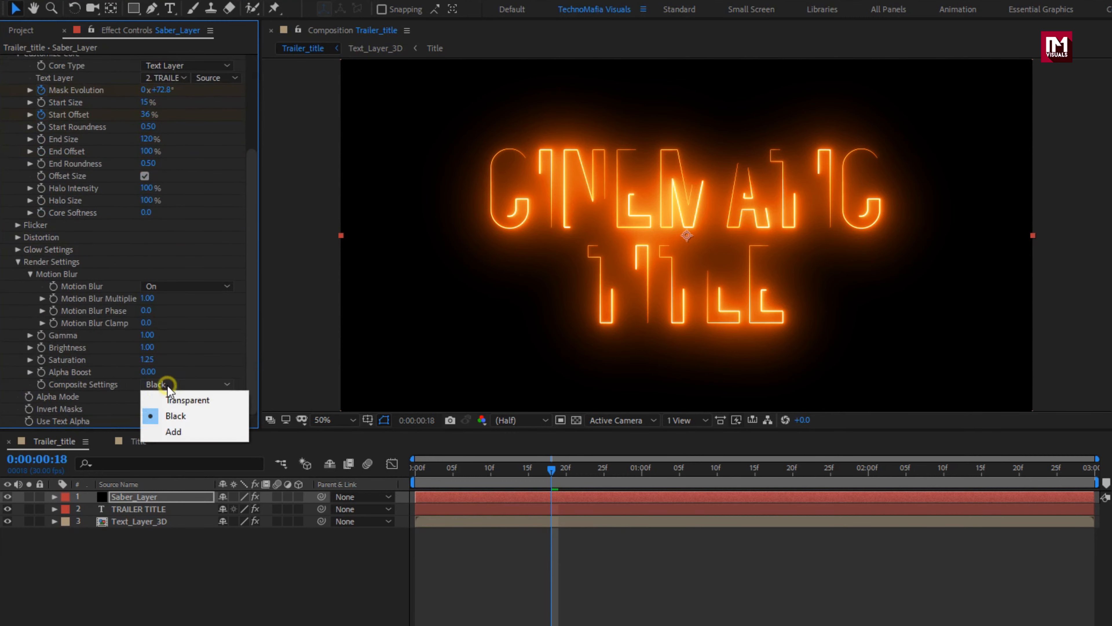
click(168, 399)
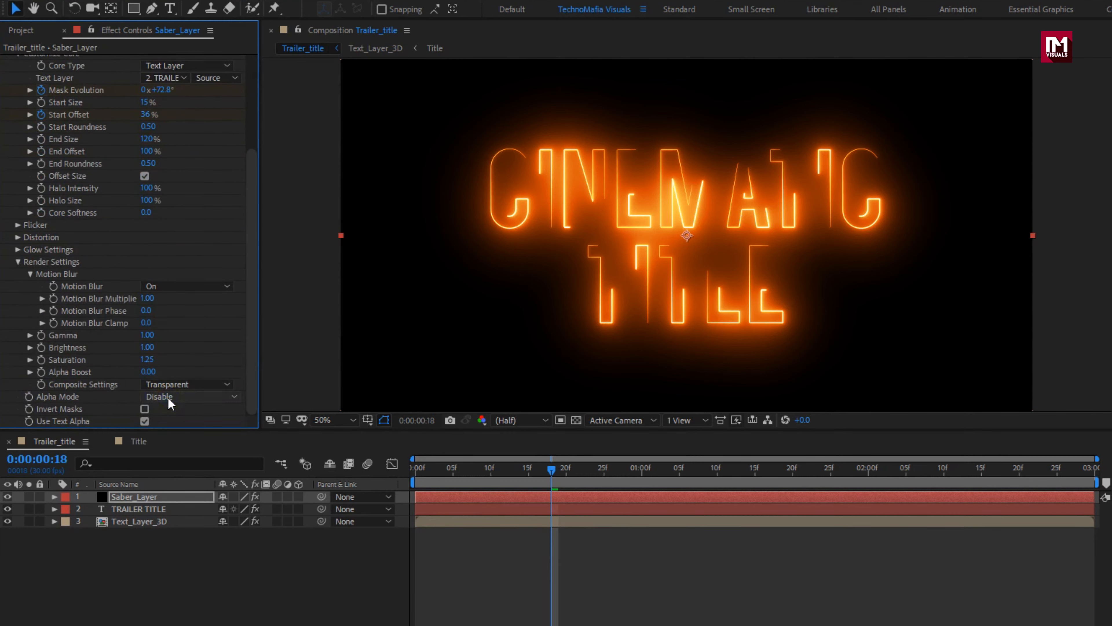
drag(632, 467, 695, 464)
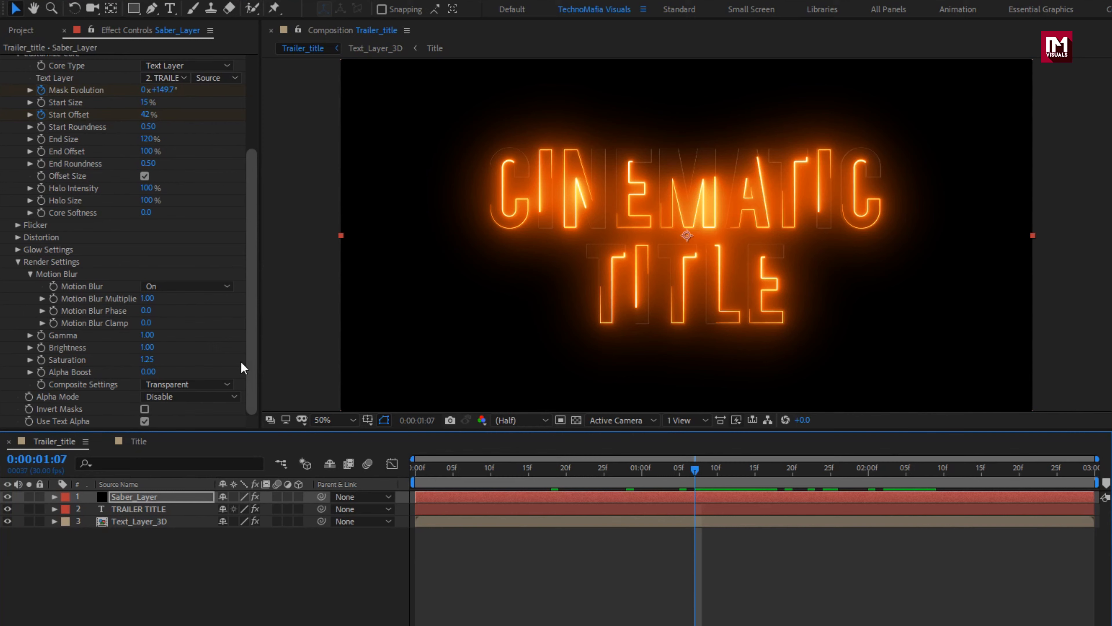
Step: Set Saber's End Offset to 0% and its Halo Size to 25%
scroll(136, 332, up, 5)
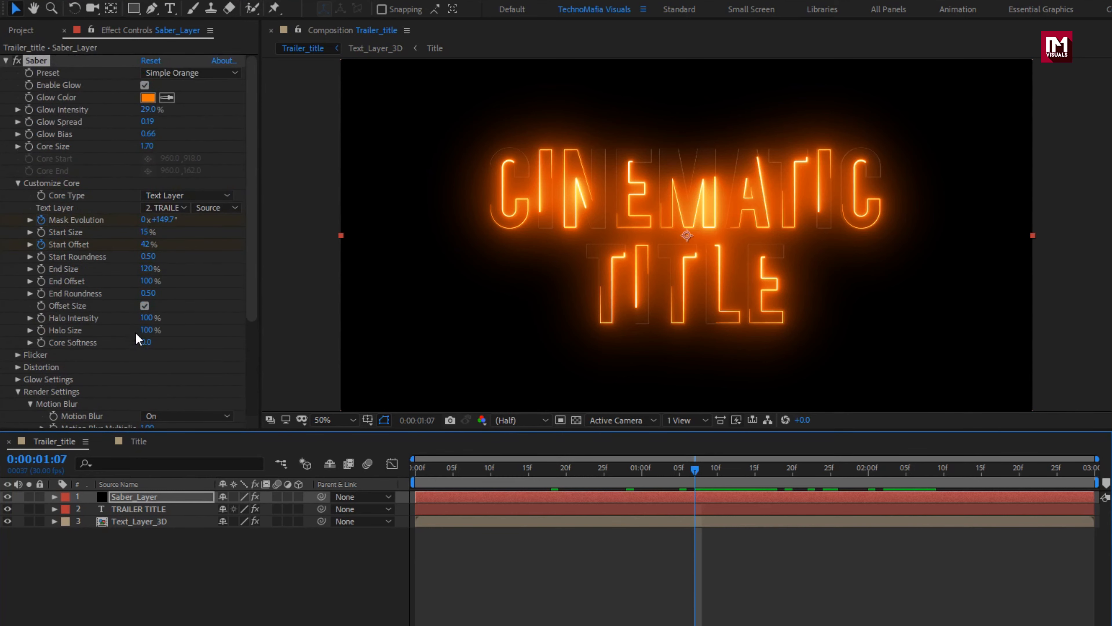
click(147, 281)
text(0)
key(Return)
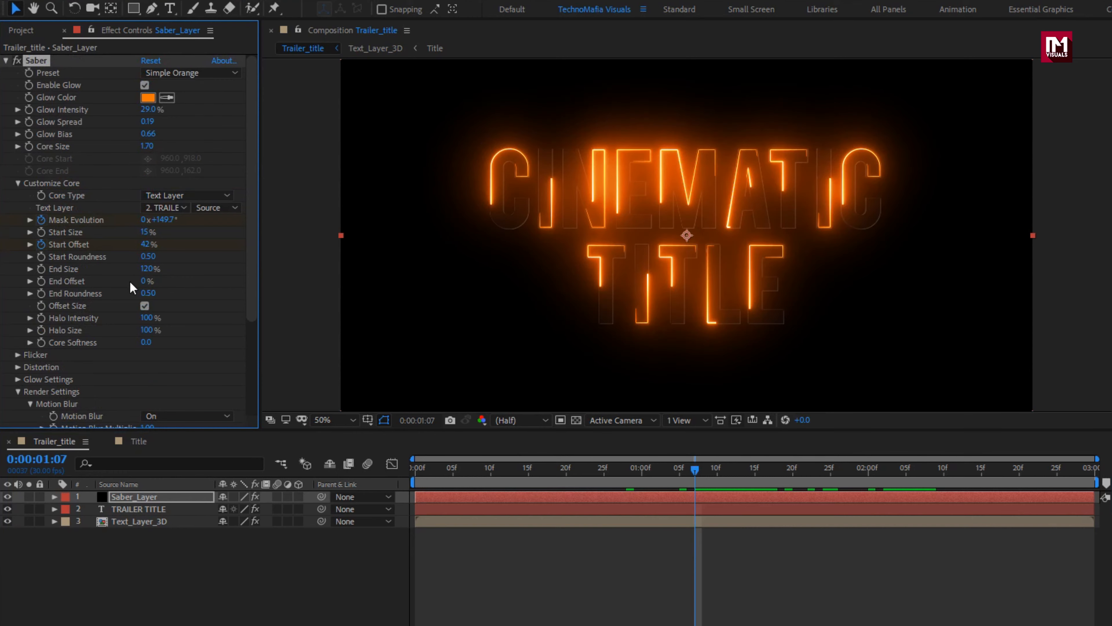
mouse_move(414, 472)
mouse_down()
mouse_move(518, 475)
mouse_move(416, 472)
mouse_move(397, 461)
mouse_up()
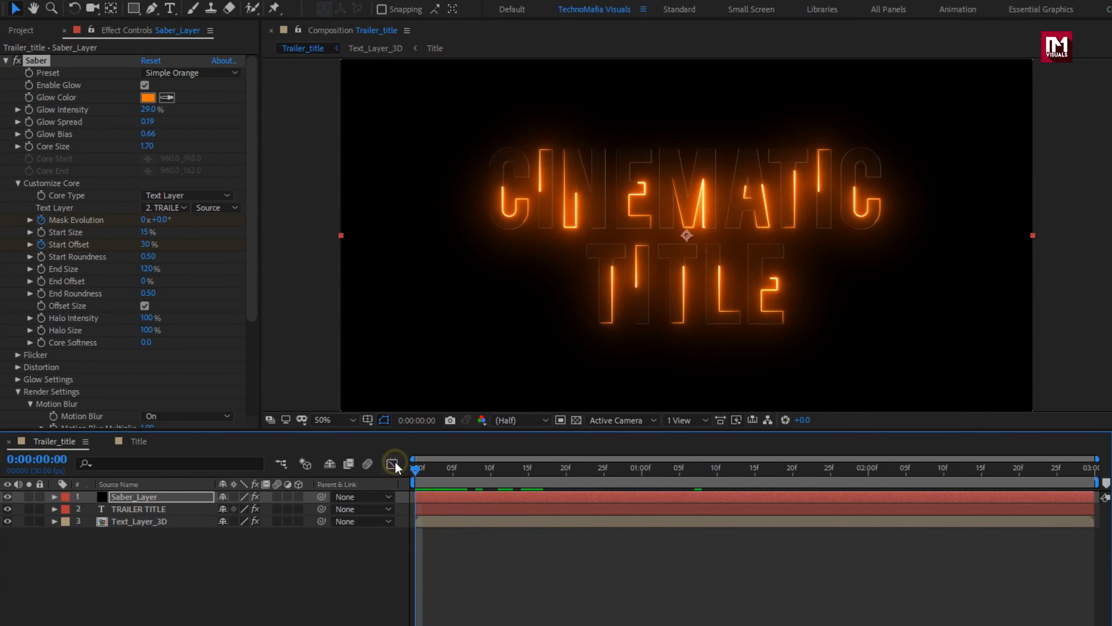
click(147, 330)
text(25)
key(Return)
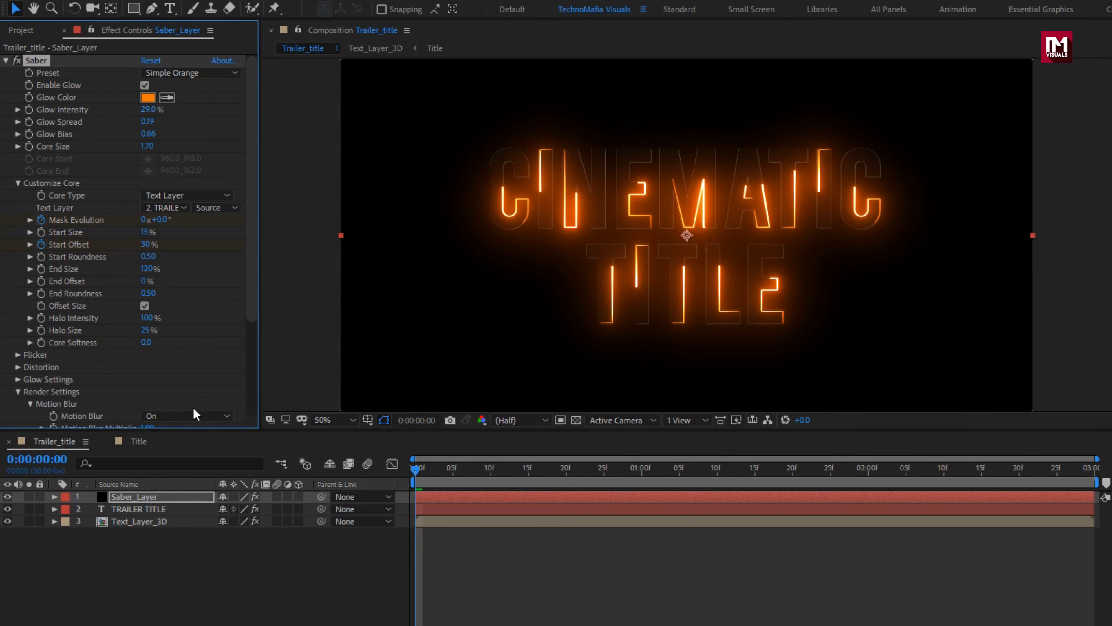
Step: Make all three layers 3D and set Saber_Layer's blending mode to Add
click(141, 498)
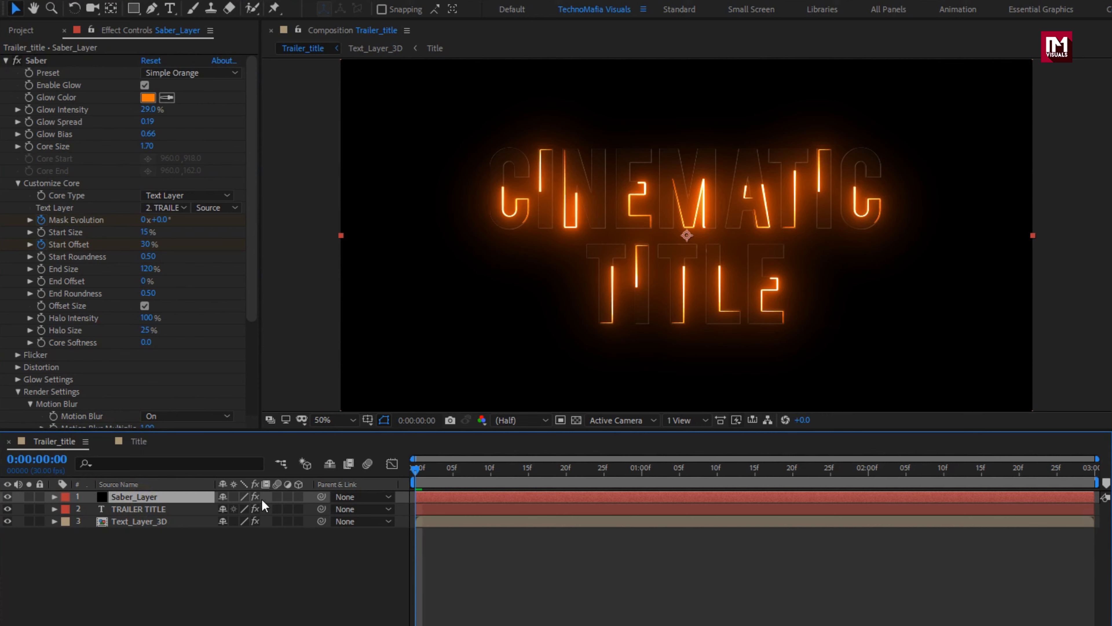
drag(298, 494, 298, 524)
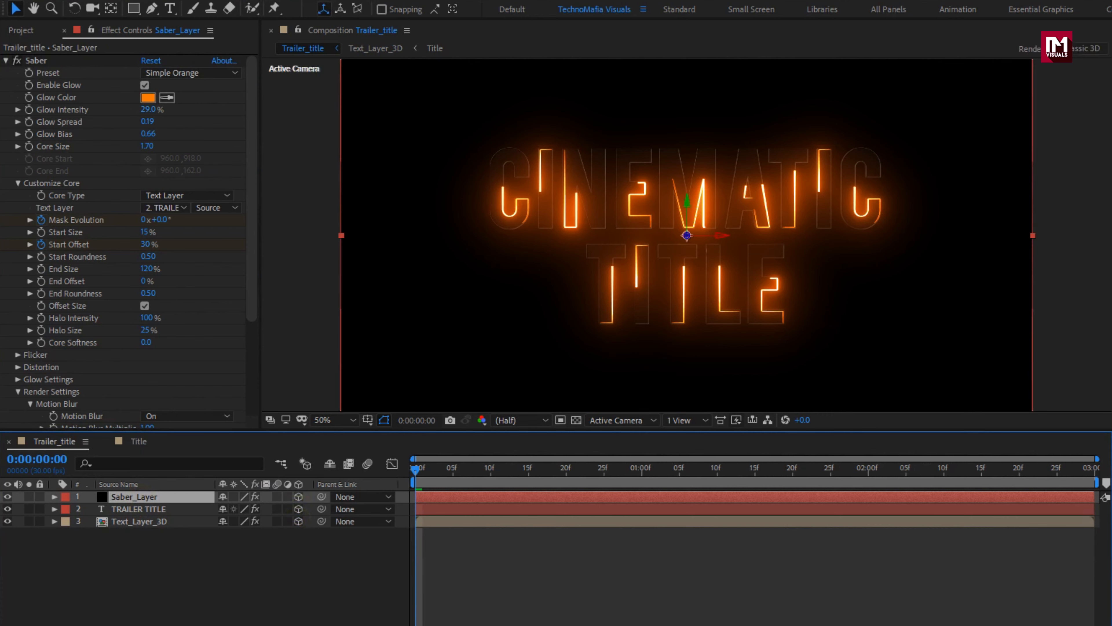
key(F4)
click(147, 496)
click(247, 498)
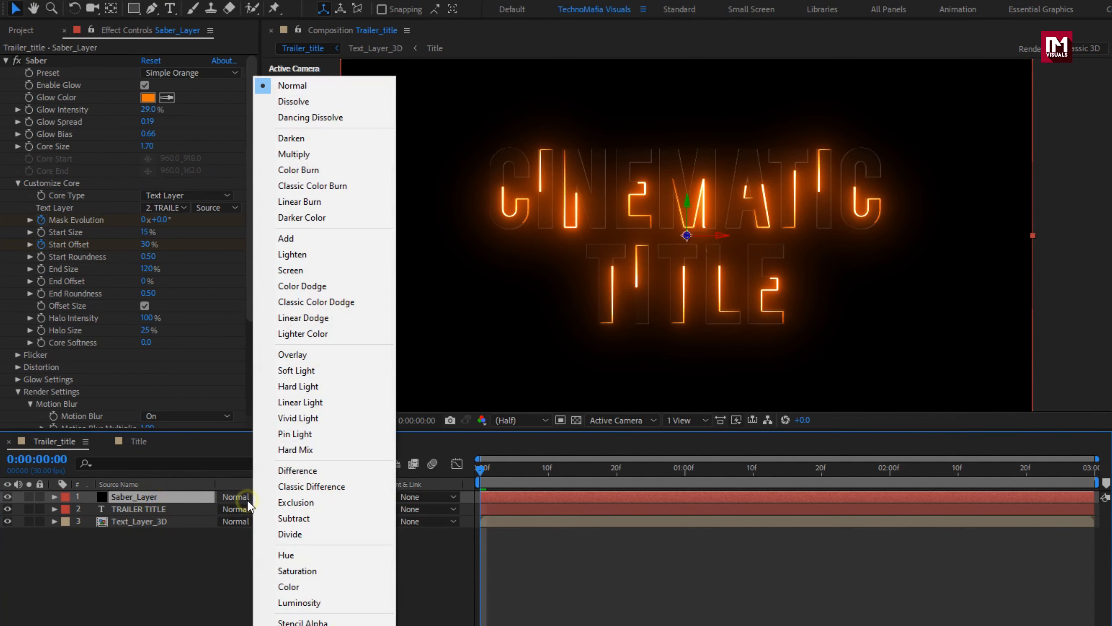
click(293, 244)
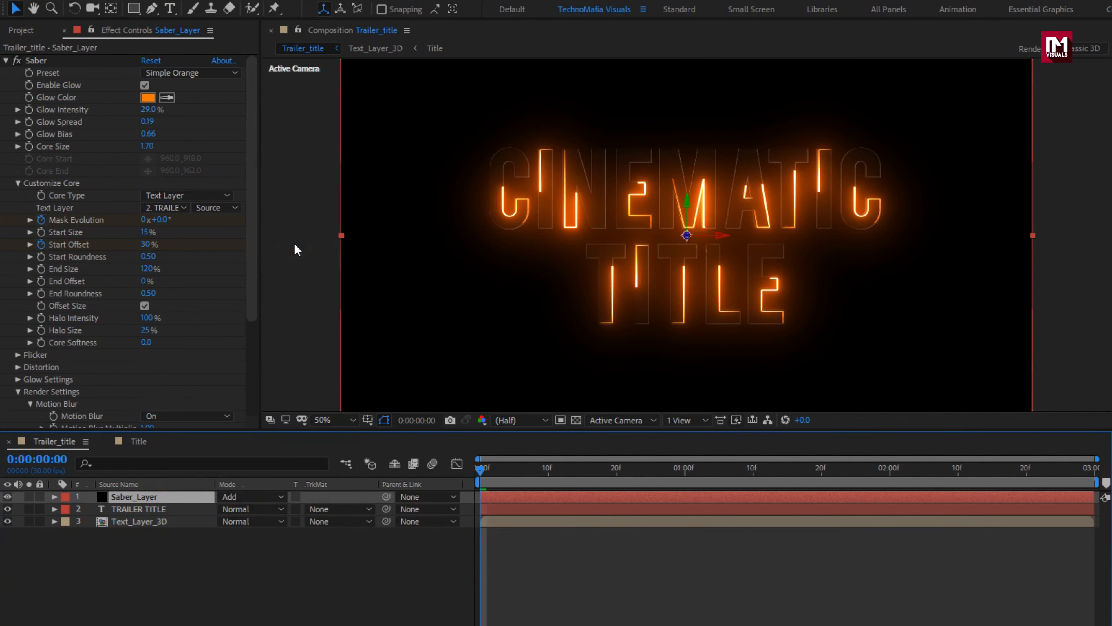
drag(551, 474, 810, 477)
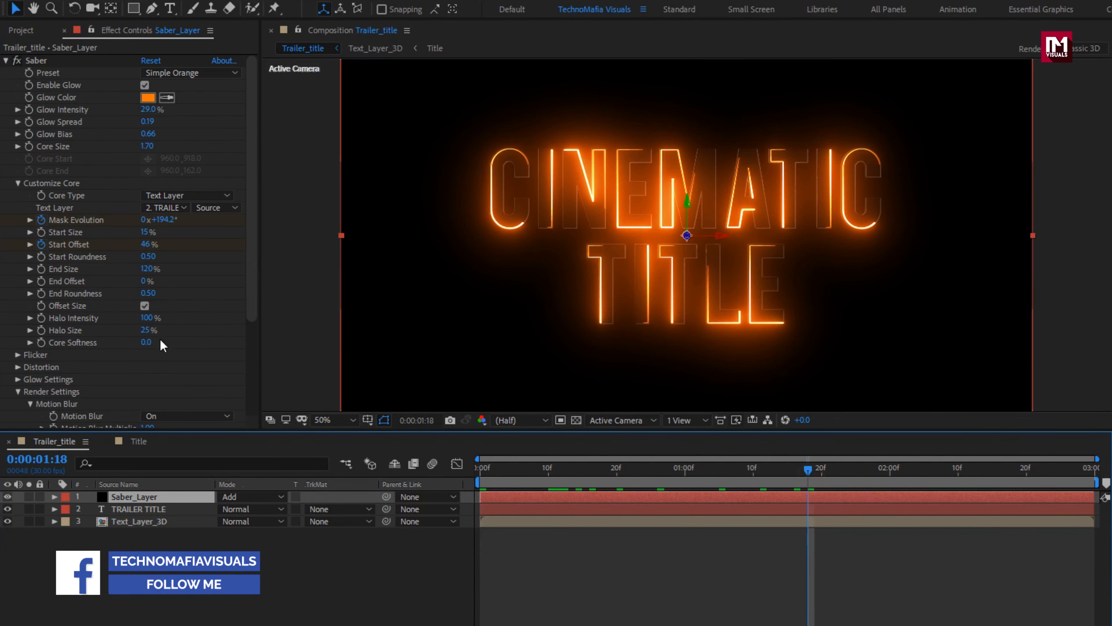
Step: Hide the TRAILER TITLE layer and preview the metal title with its glow, ending at the first frame
click(156, 496)
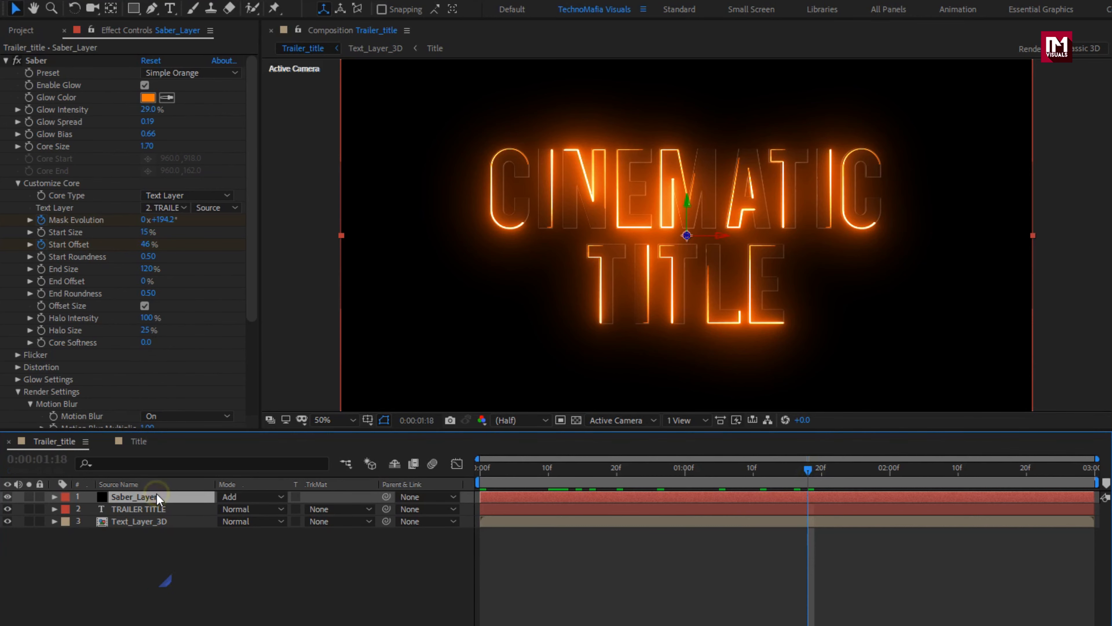
click(7, 510)
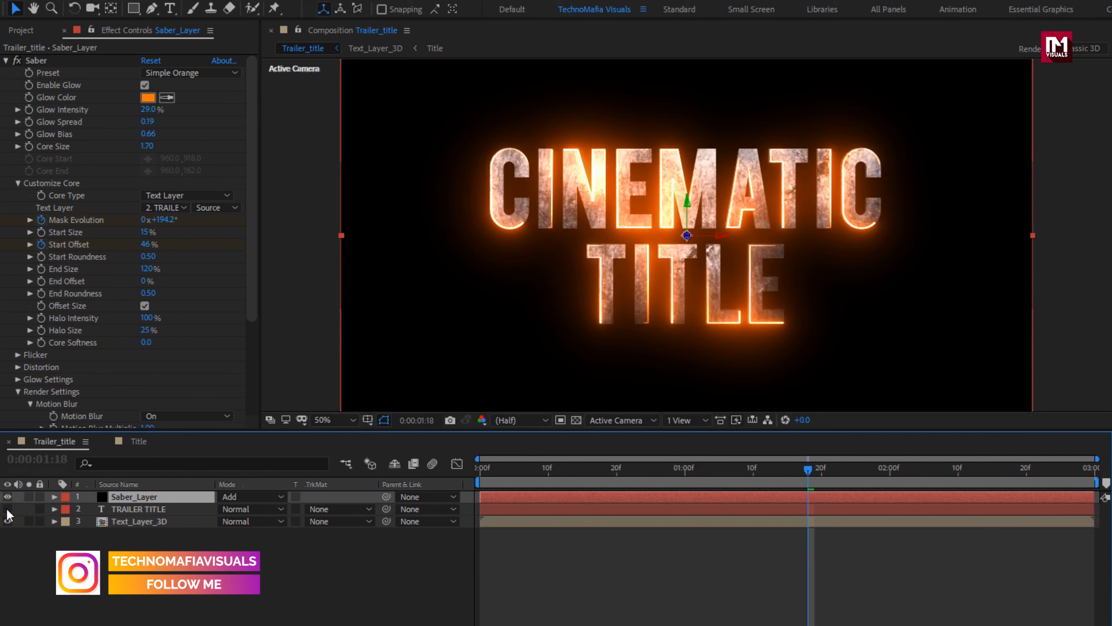
click(493, 468)
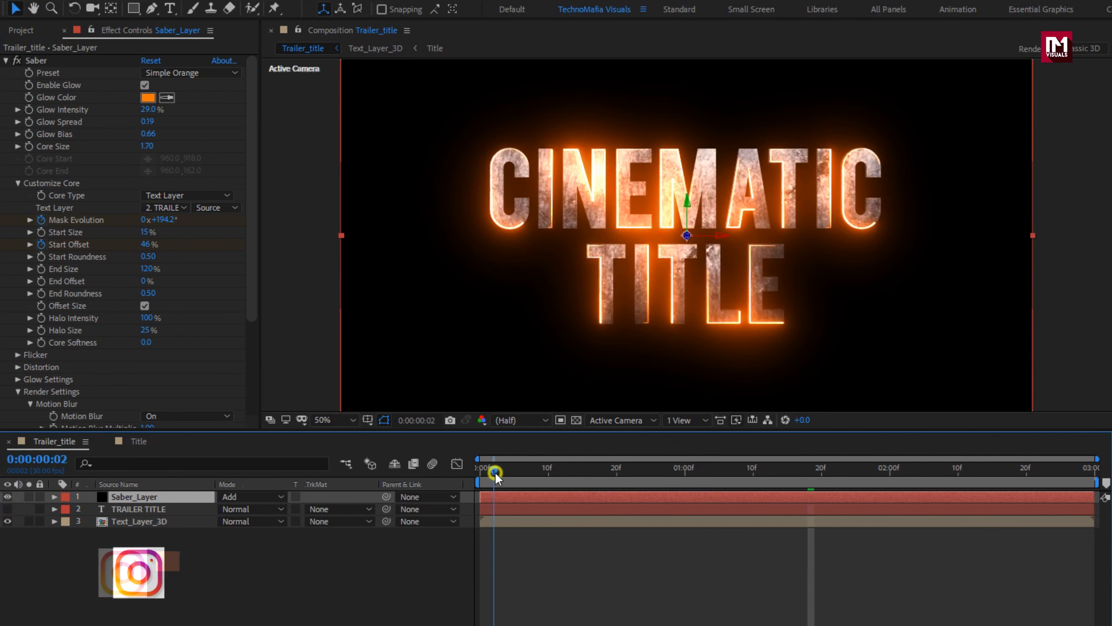
drag(494, 468, 457, 463)
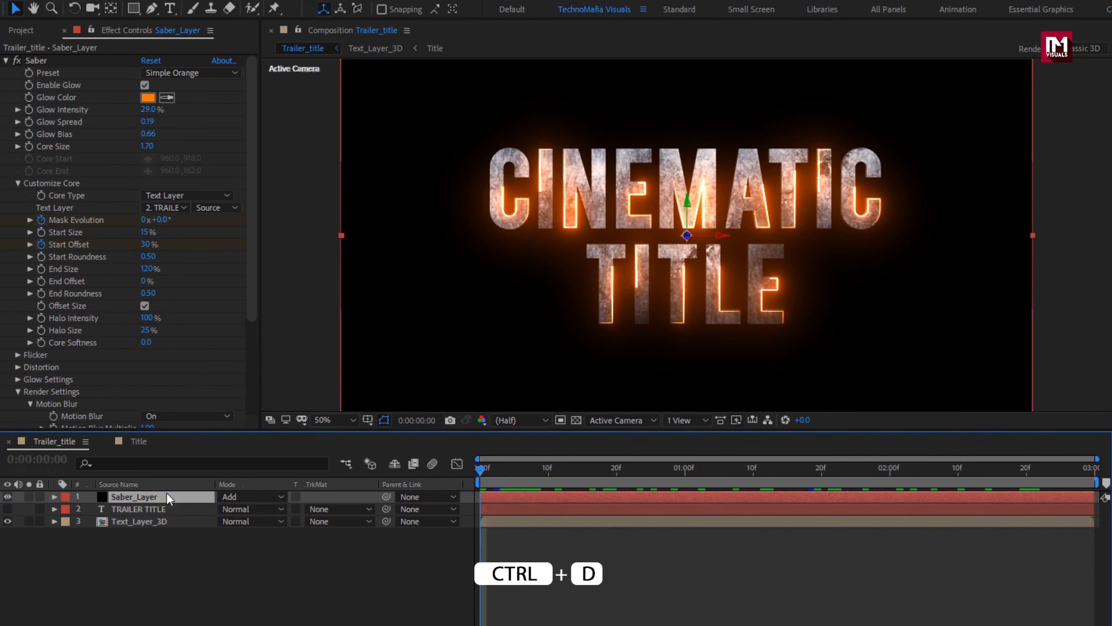
Step: Duplicate Saber_Layer and, with the playhead at 0:00:01:23, set the duplicate's X Rotation to -80°
key(ctrl+d)
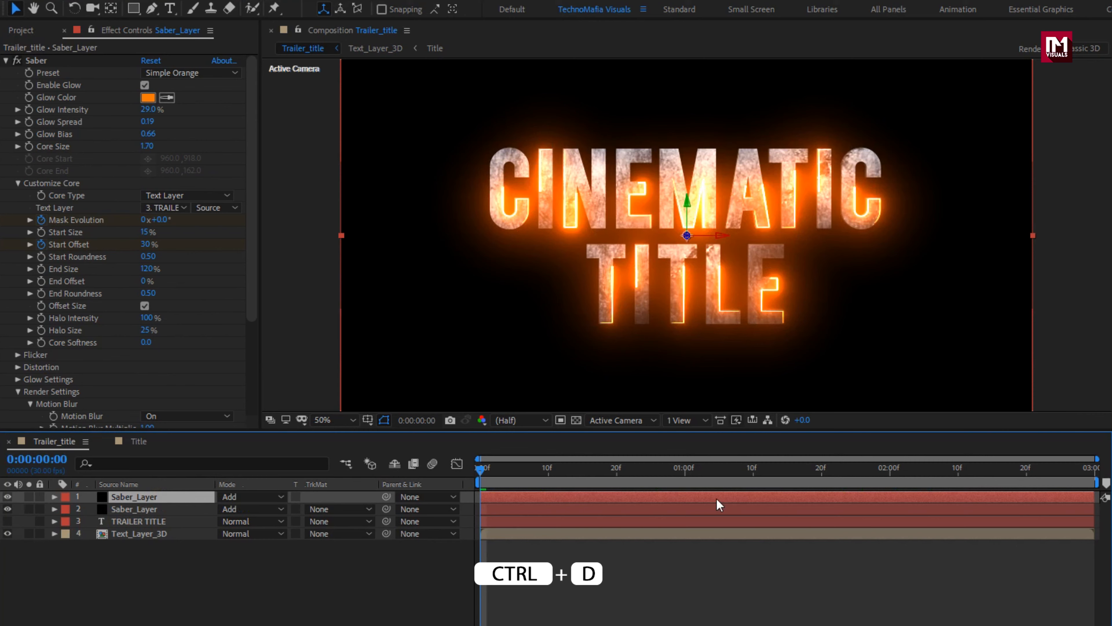
click(842, 467)
key(r)
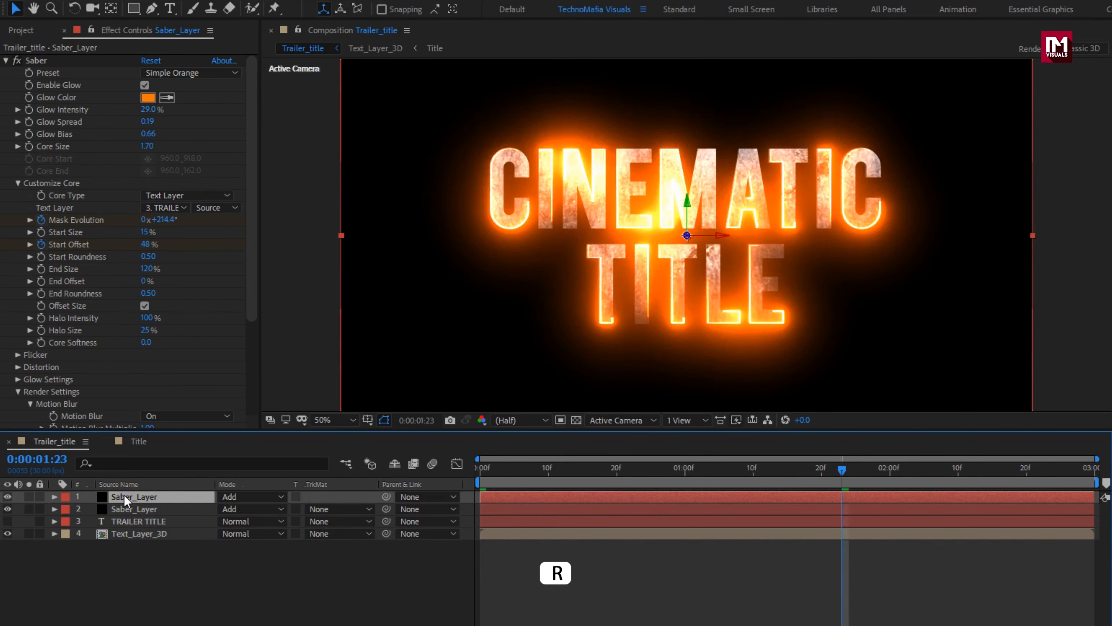
key(r)
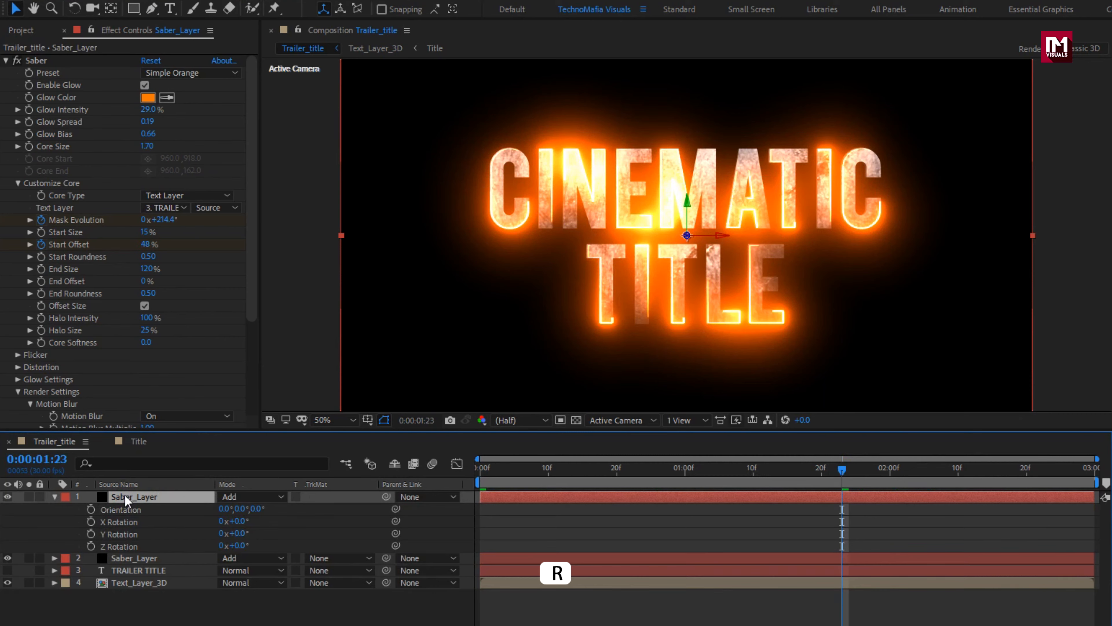
click(239, 521)
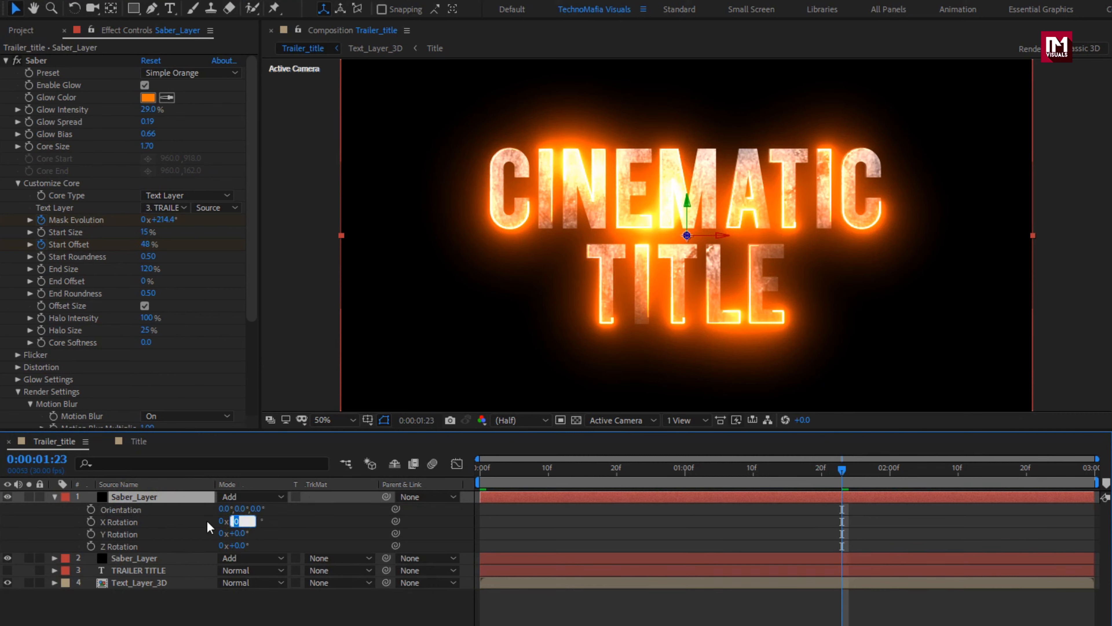
text(-80)
key(Return)
Step: Lower the duplicated Saber_Layer beneath the title by setting its Y position to 887
key(p)
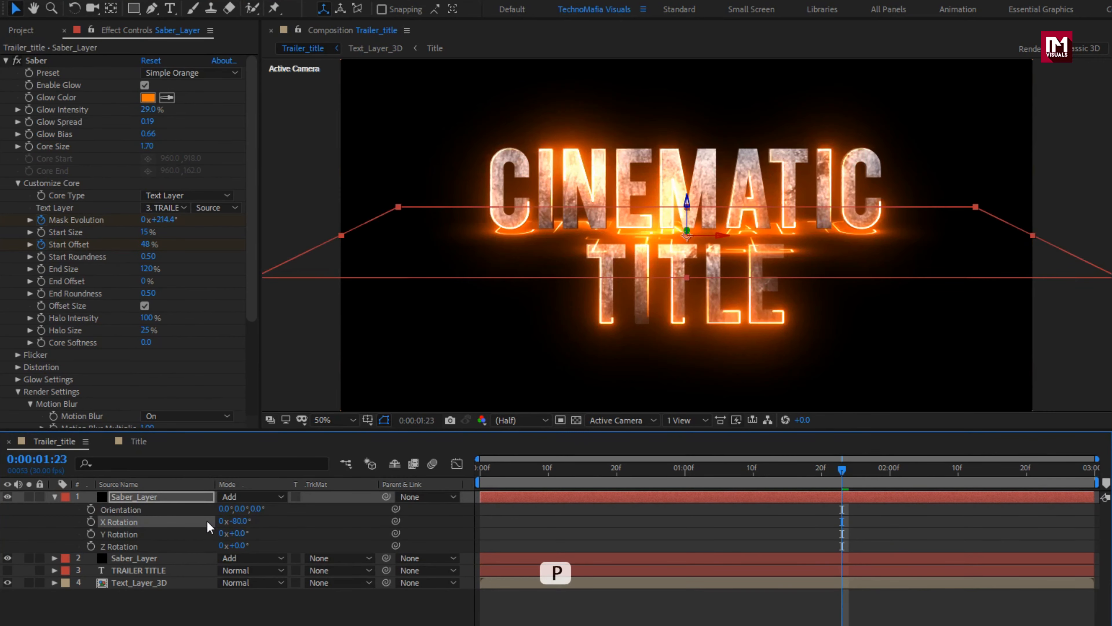
click(182, 499)
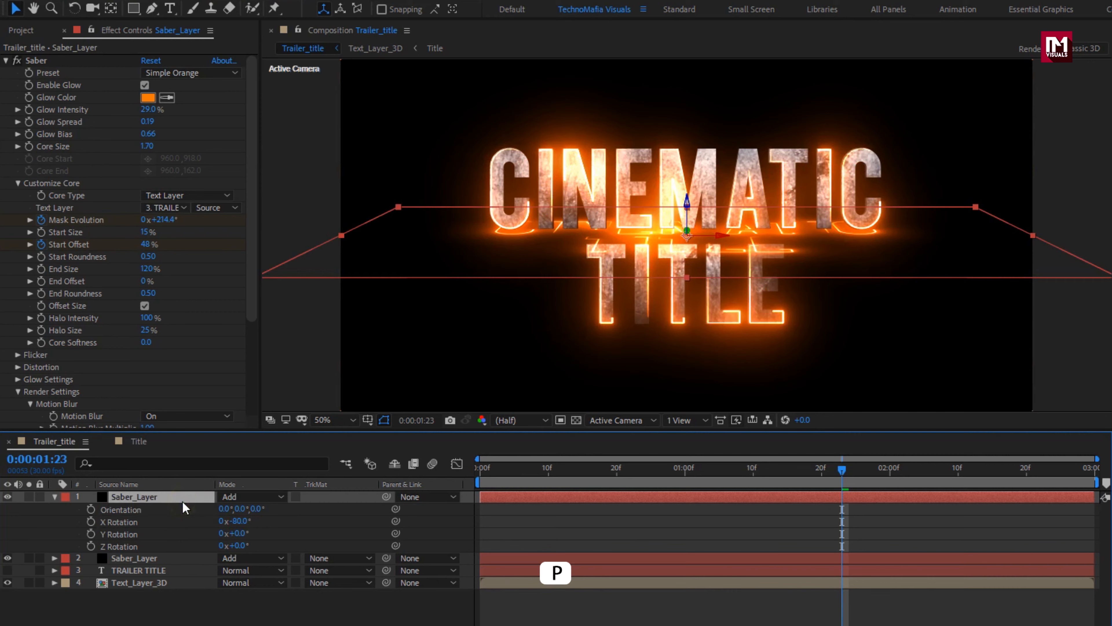
key(p)
drag(250, 509, 508, 514)
click(183, 498)
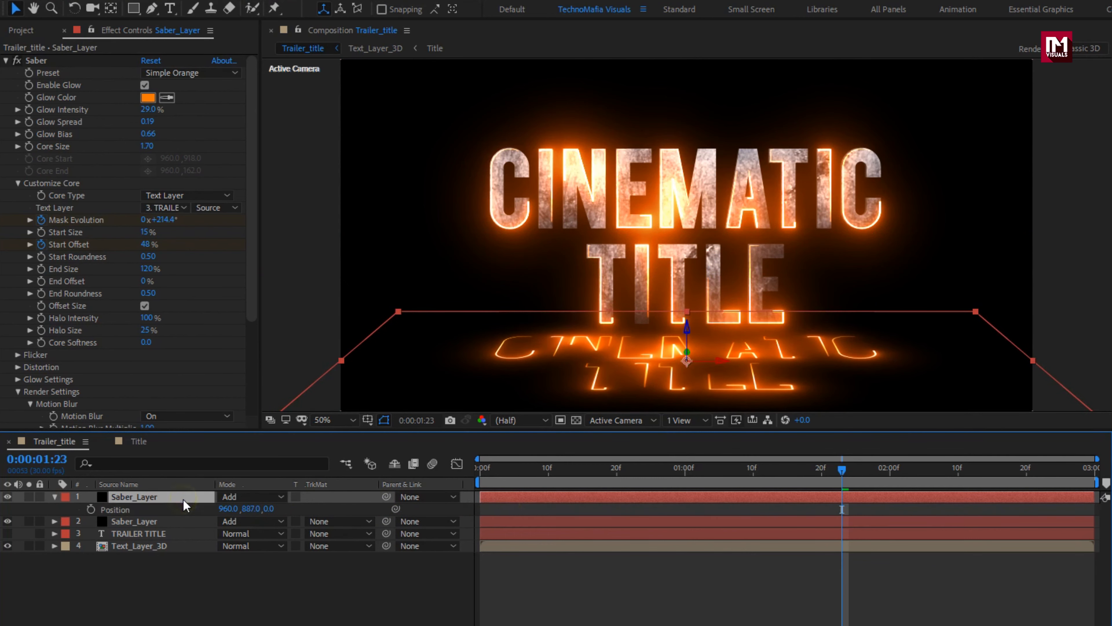
Step: Apply Fast Blur (Legacy) to the duplicated Saber_Layer and set its Blurriness to 67
click(7, 61)
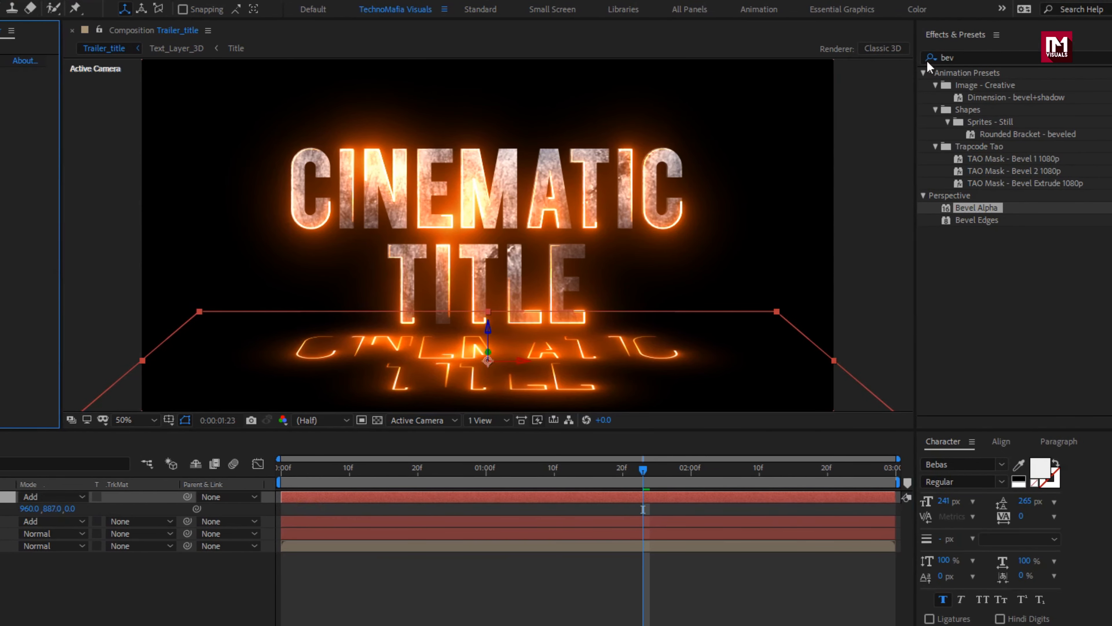
click(952, 58)
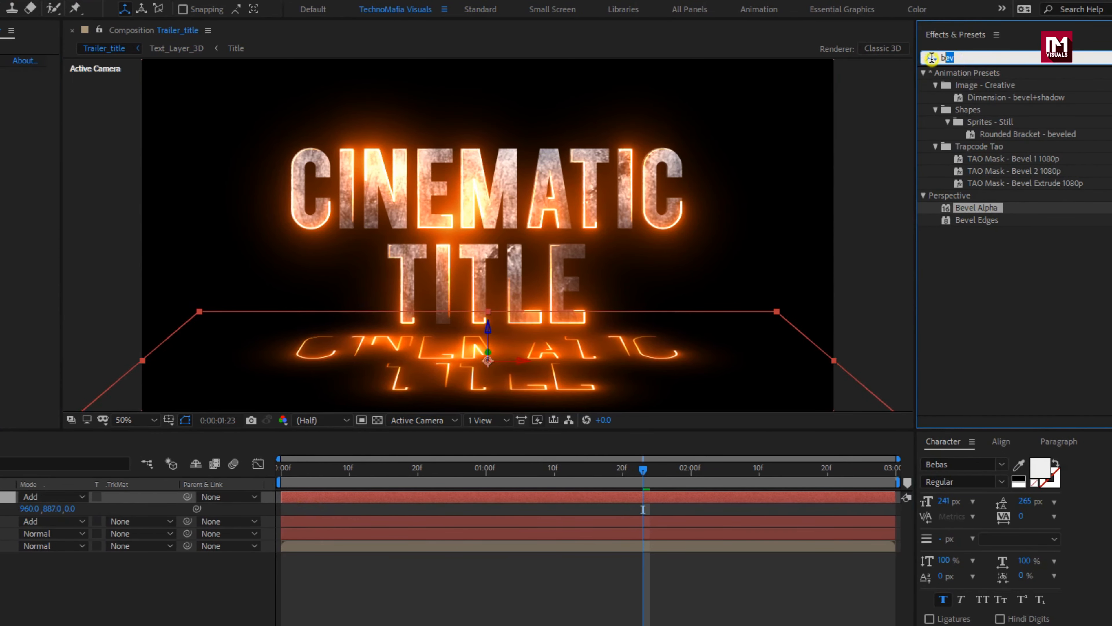
key(BackSpace)
key(BackSpace)
key(BackSpace)
text(blur)
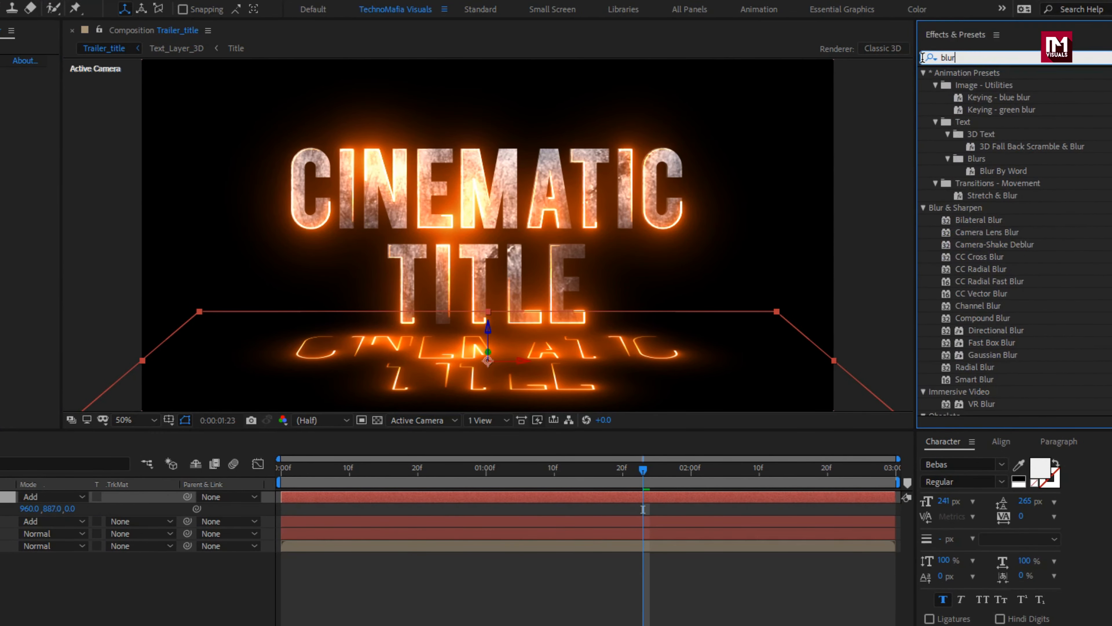
double_click(991, 343)
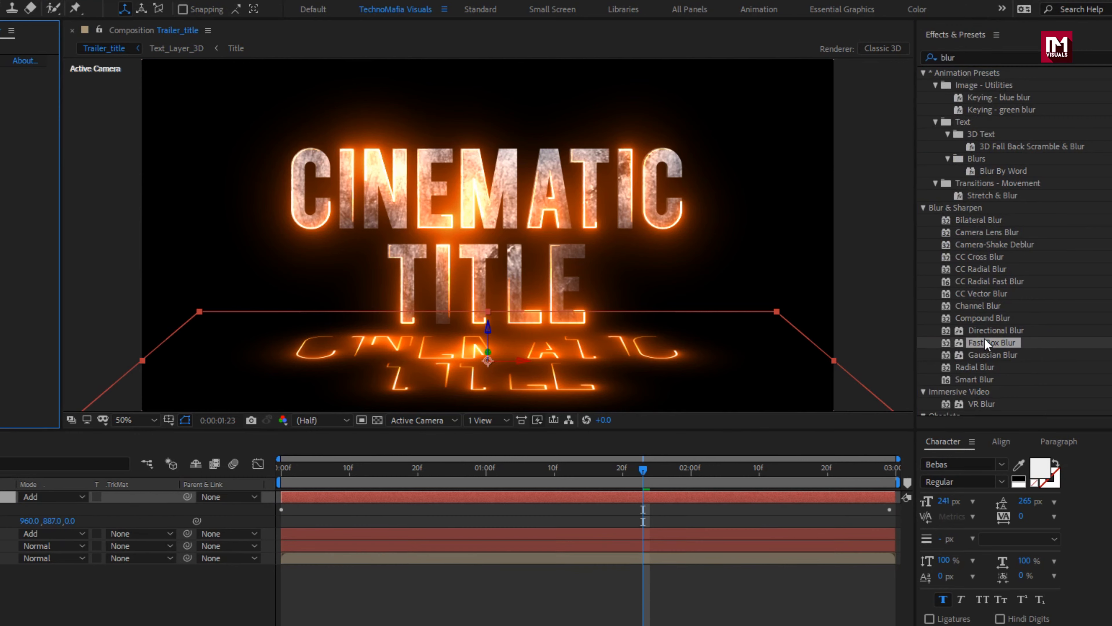
scroll(987, 350, down, 3)
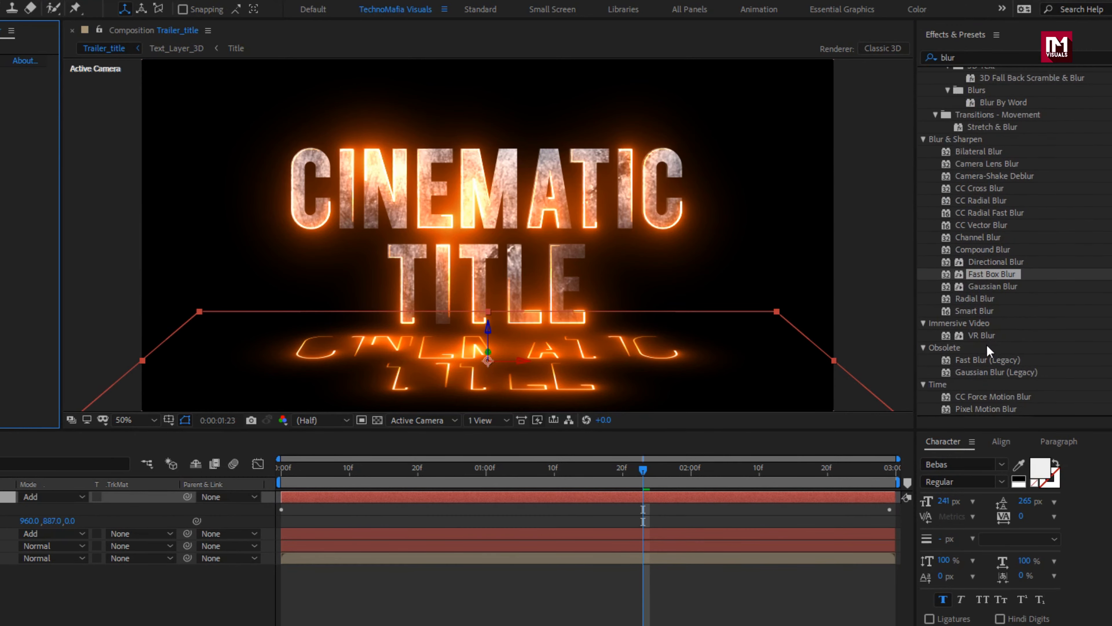
click(991, 361)
double_click(996, 366)
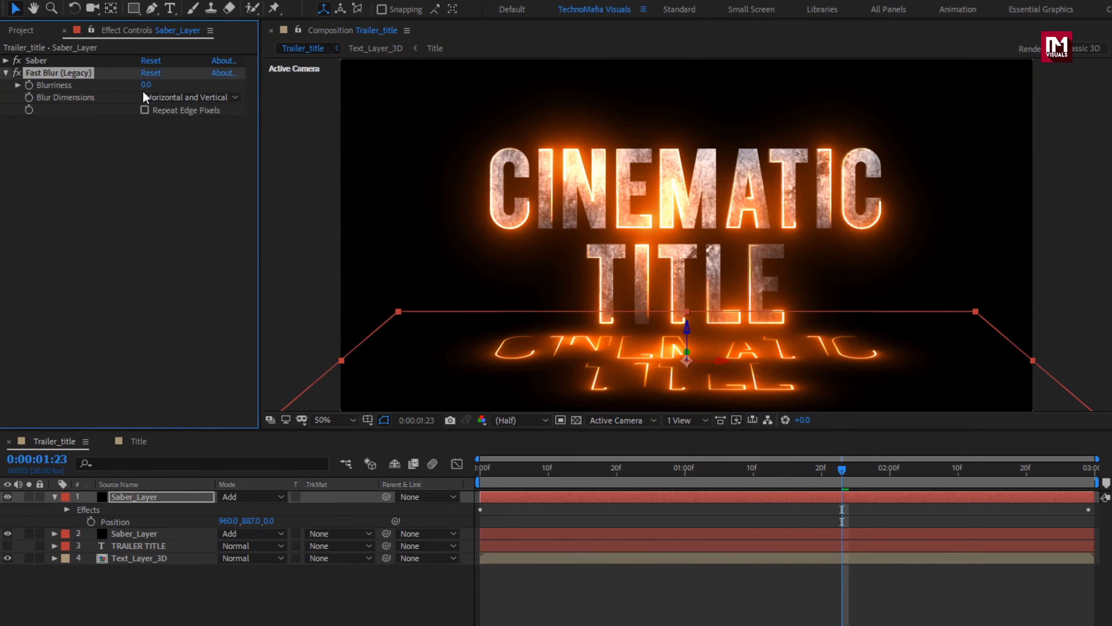
drag(145, 88, 199, 94)
Step: Duplicate the Fast Blur (Legacy) effect and set the copy's Blurriness to 113
key(ctrl+d)
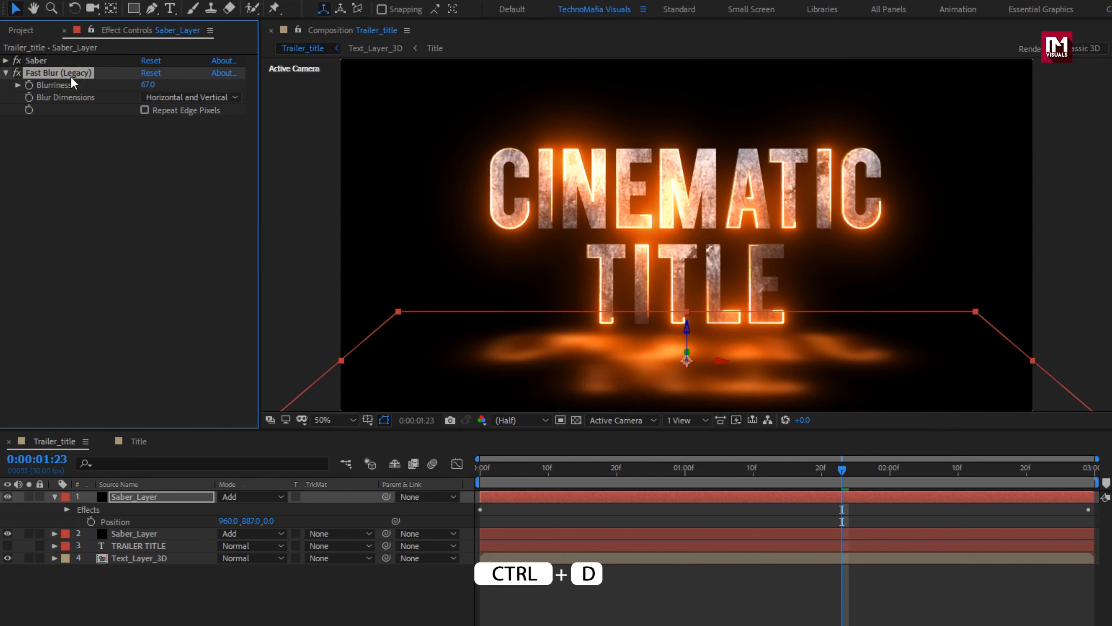
key(ctrl+d)
drag(148, 134, 188, 144)
Step: Reduce the opacity of the blurred Saber_Layer to about 26%
click(148, 498)
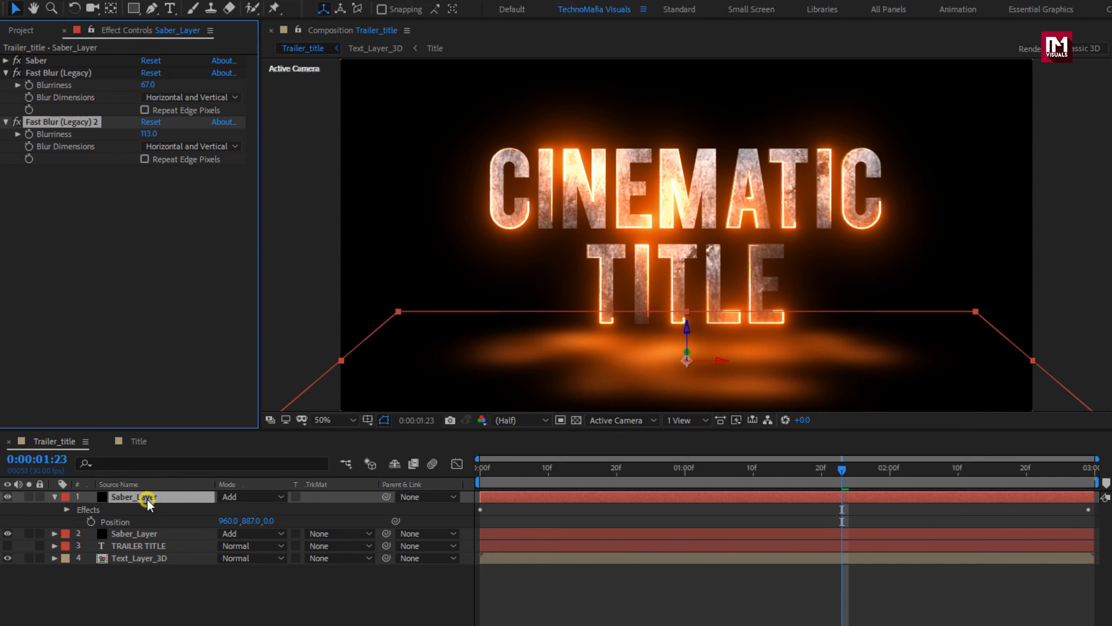
key(t)
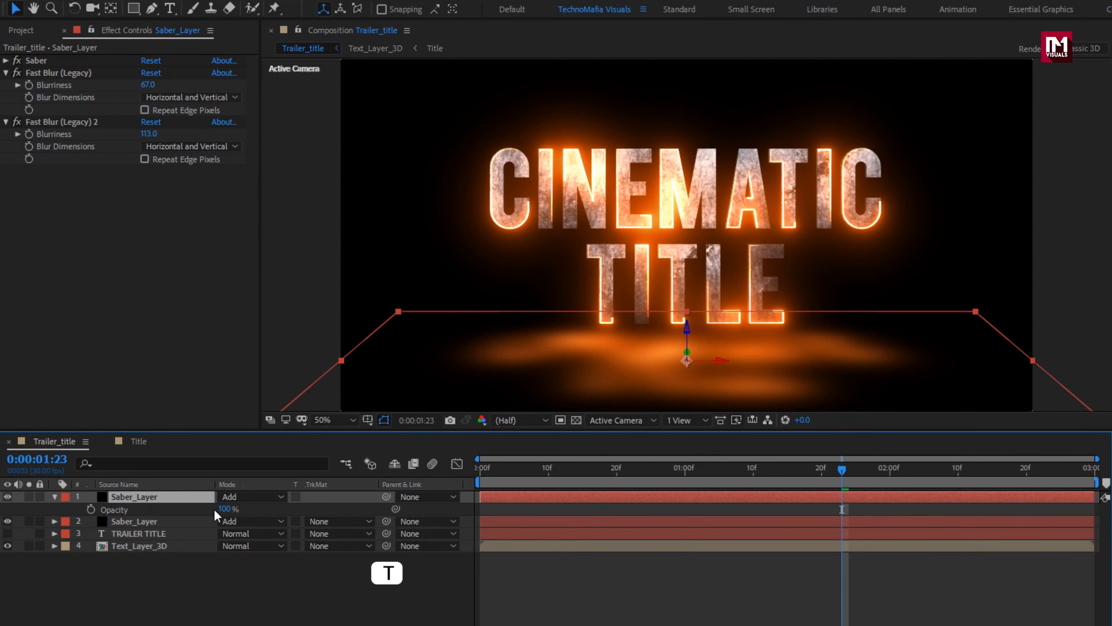
drag(216, 512, 183, 514)
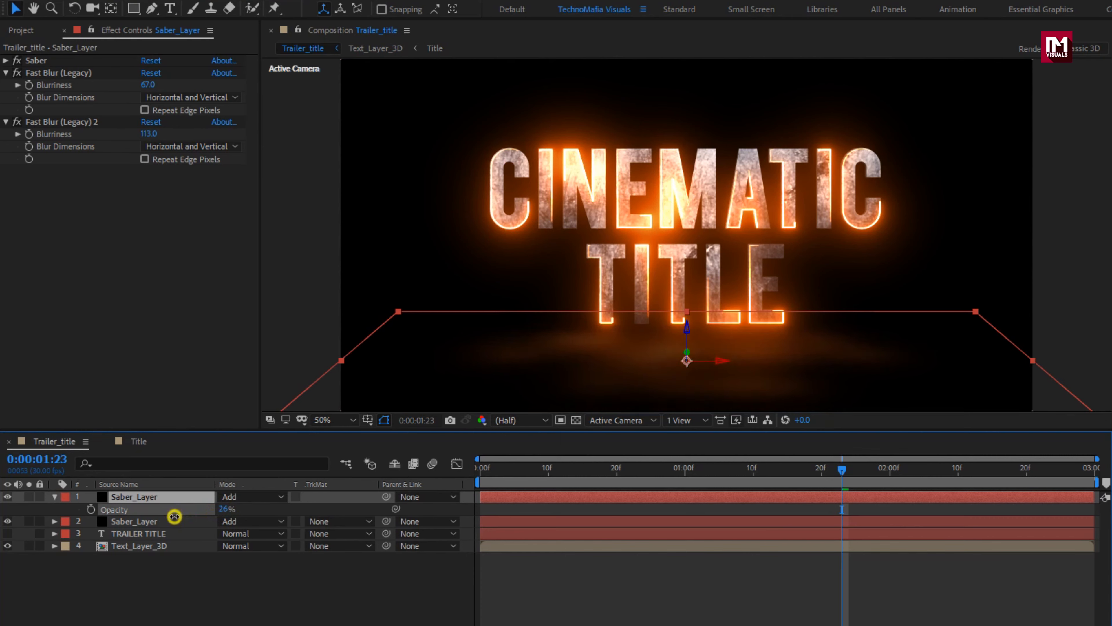
Step: Set the blurred Saber_Layer's Y position to 916 and X Rotation to -88°, and check the floor glow along the timeline
key(p)
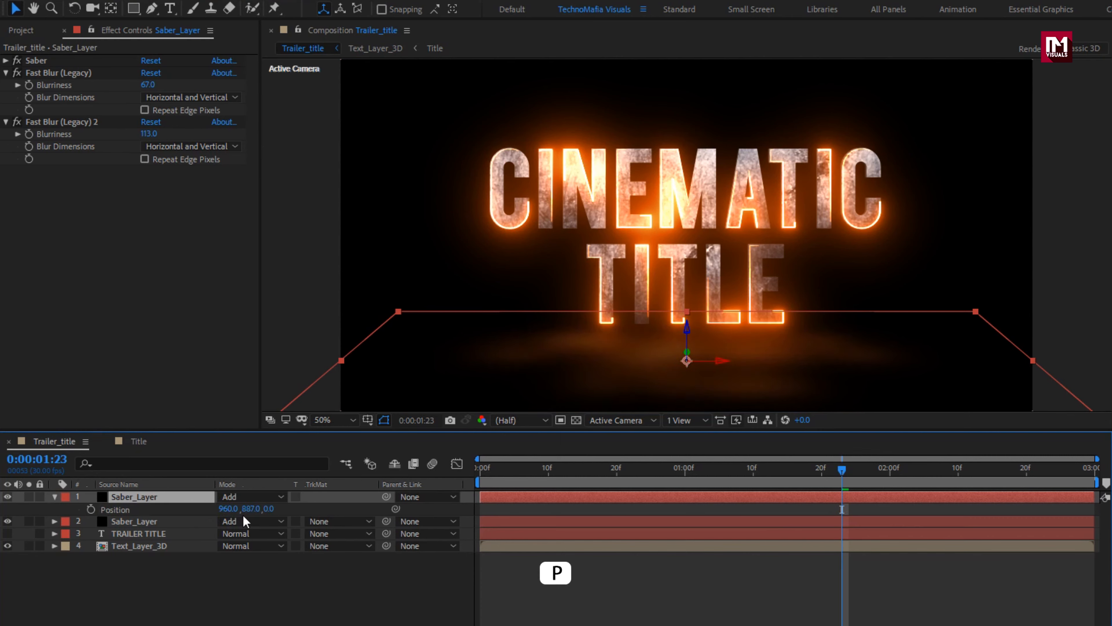
drag(250, 513, 271, 509)
click(176, 496)
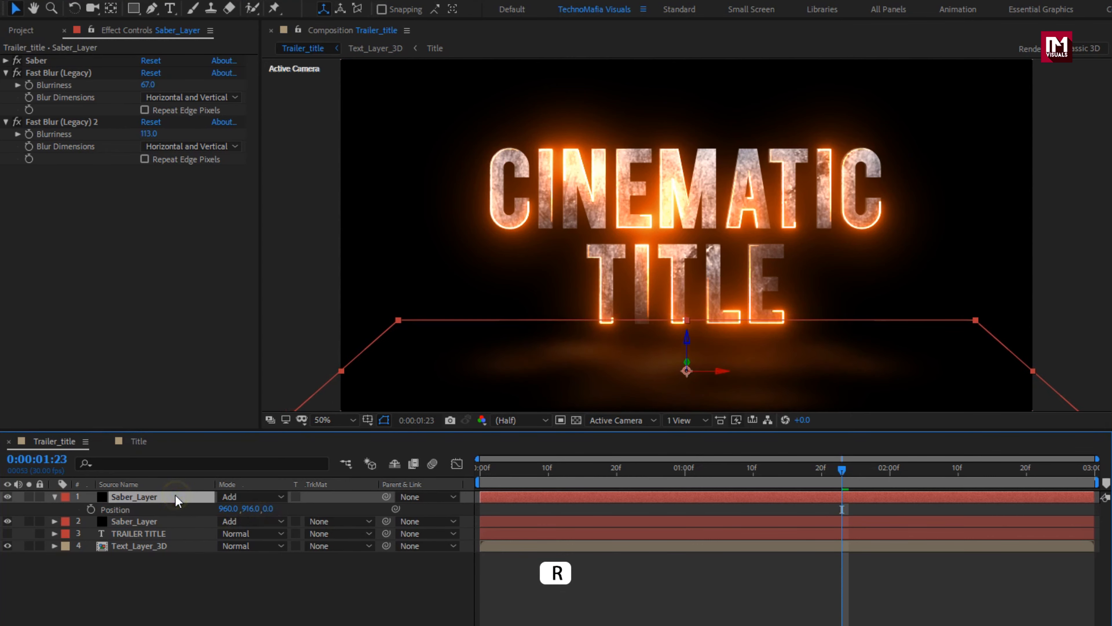
key(r)
drag(241, 523, 237, 525)
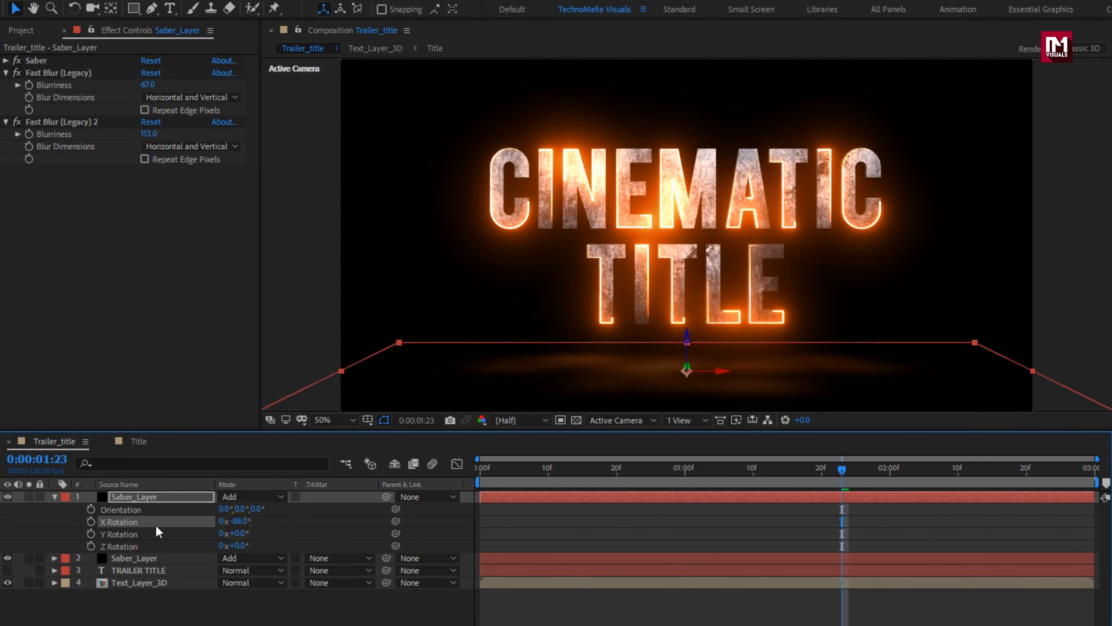
click(54, 497)
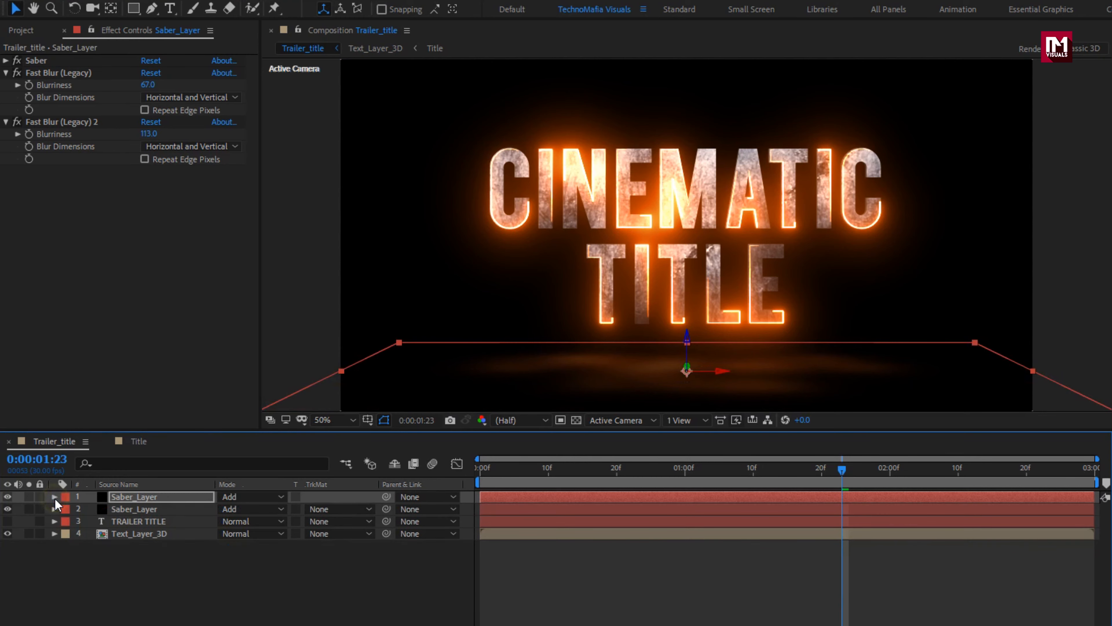
click(140, 550)
click(523, 470)
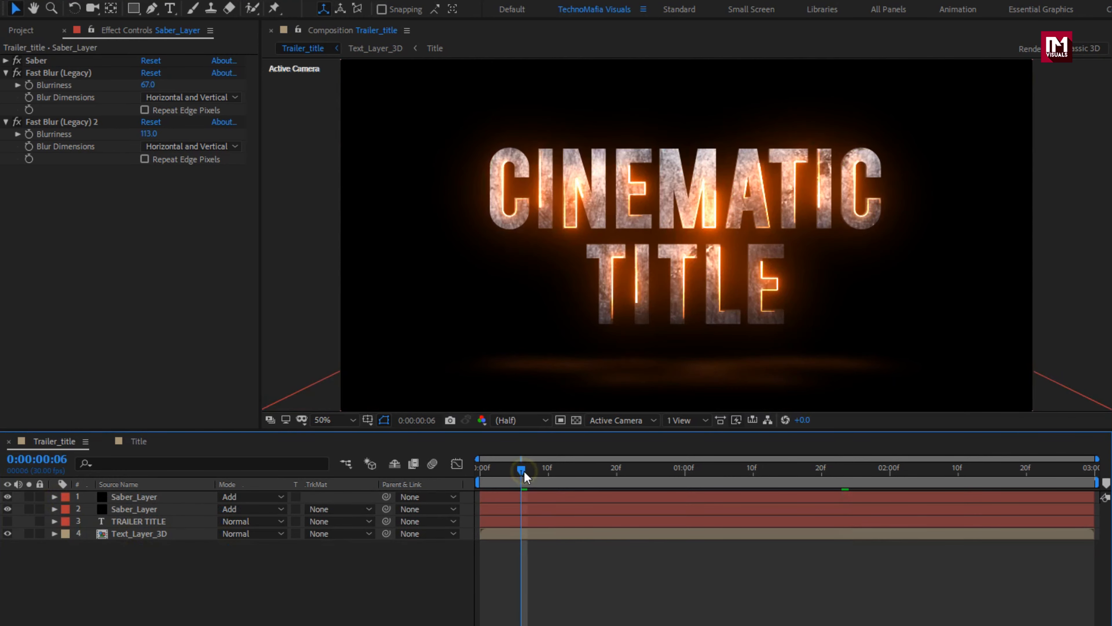
drag(580, 475, 643, 476)
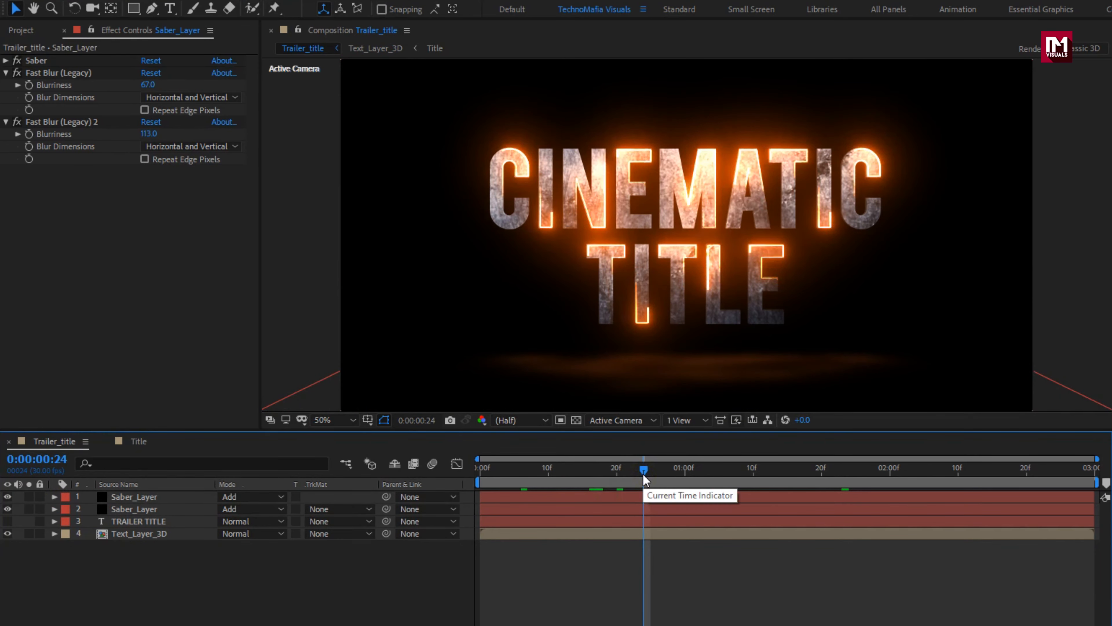
Step: Add a new camera layer to the Trailer_title composition
right_click(157, 599)
mouse_move(194, 440)
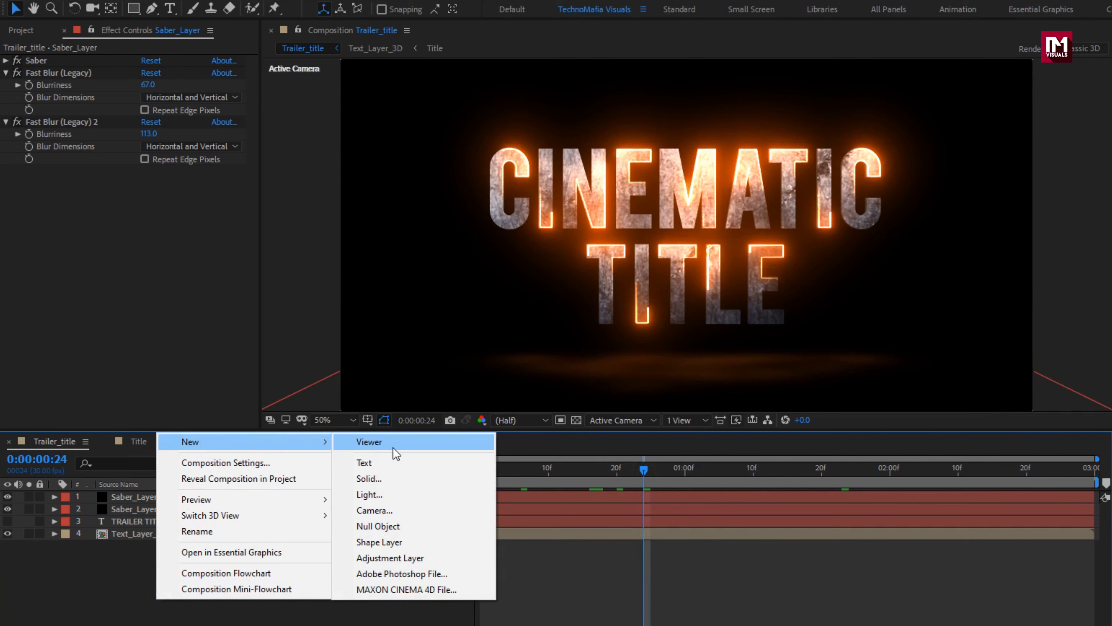
click(392, 514)
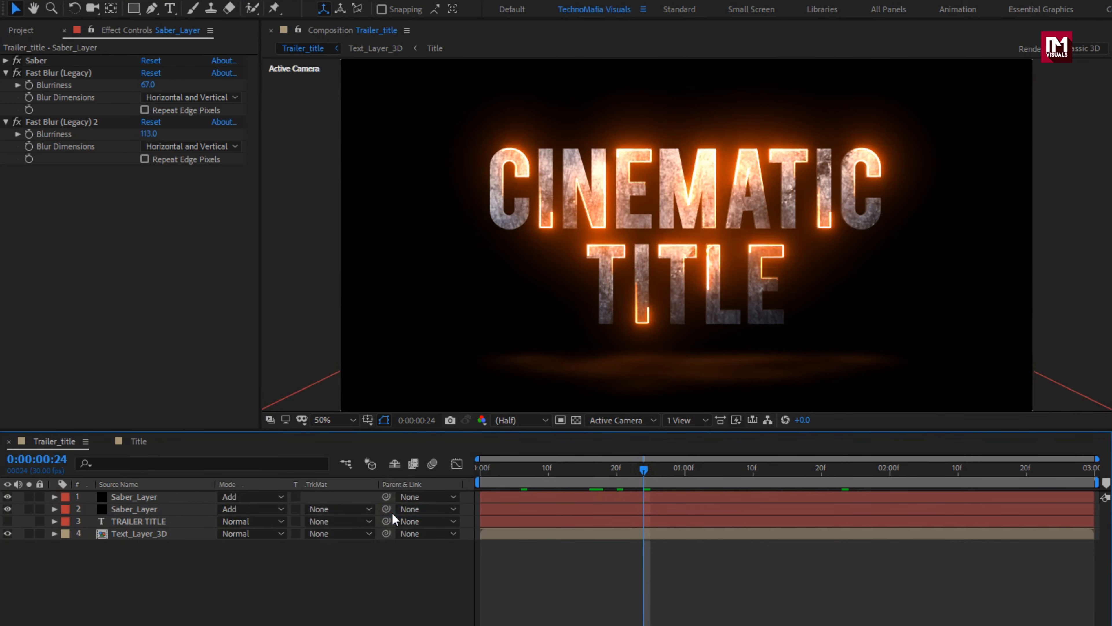
click(837, 510)
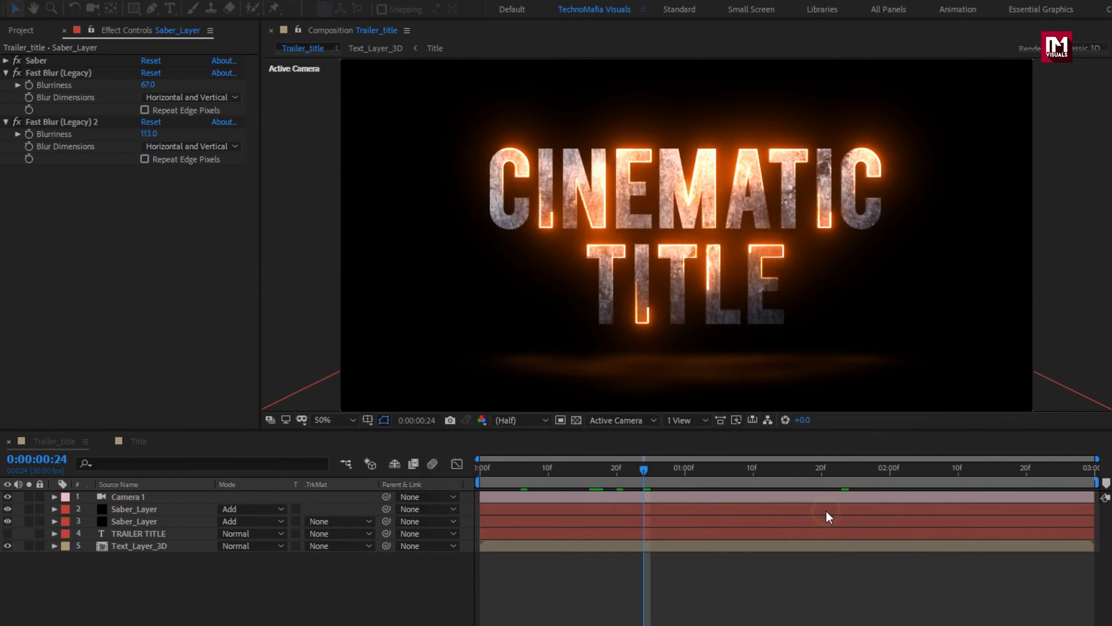
Step: Add a 3D null object above the camera and parent Camera 1 to it
right_click(180, 618)
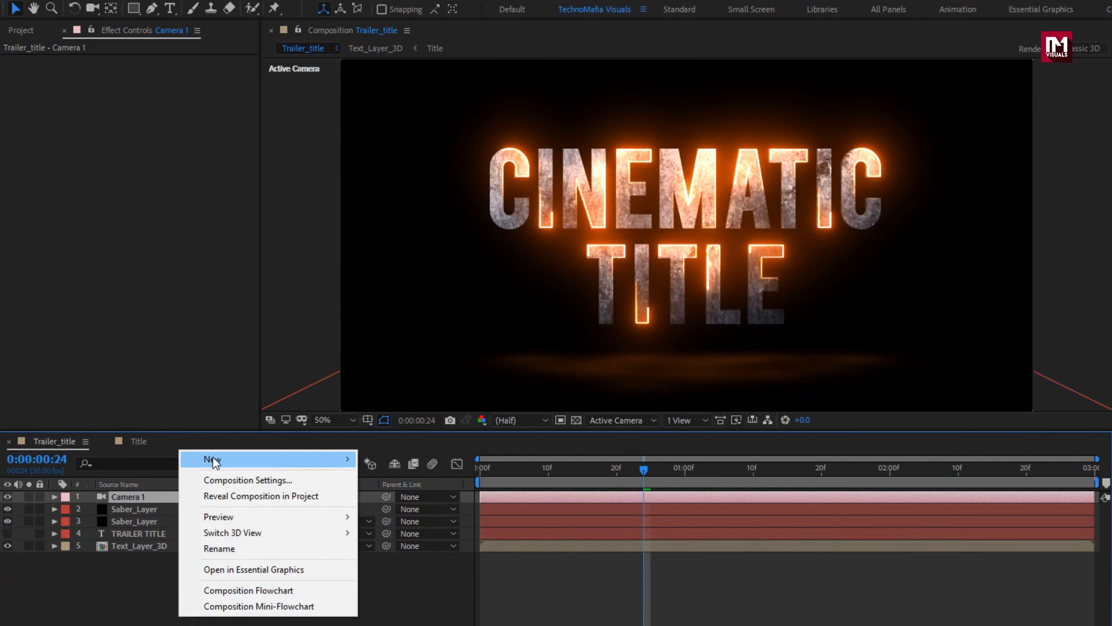
mouse_move(293, 460)
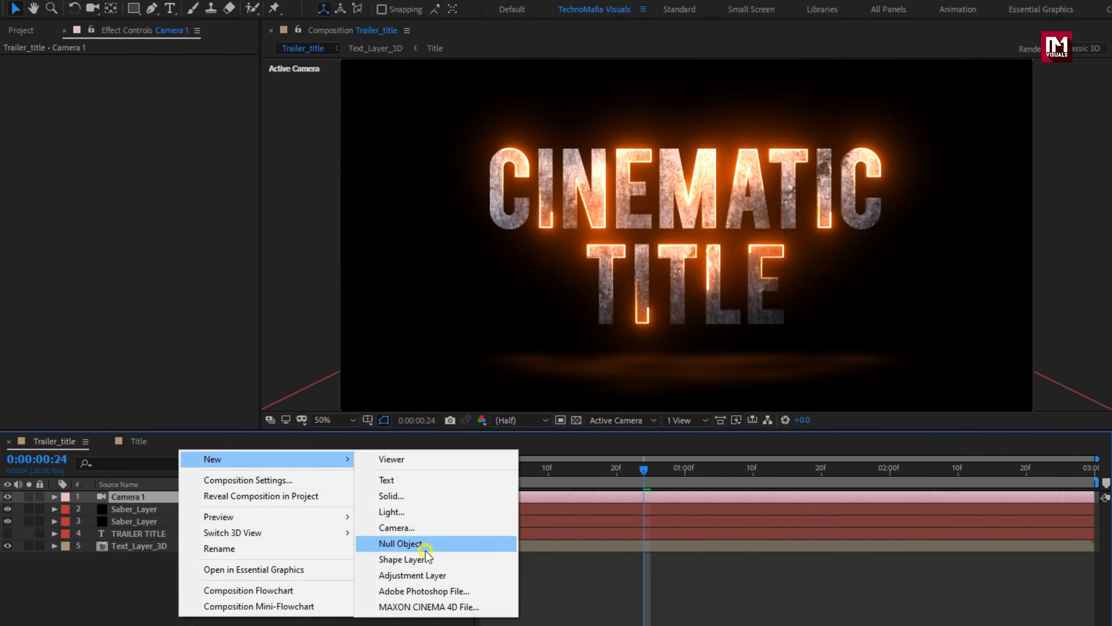
click(420, 543)
key(F4)
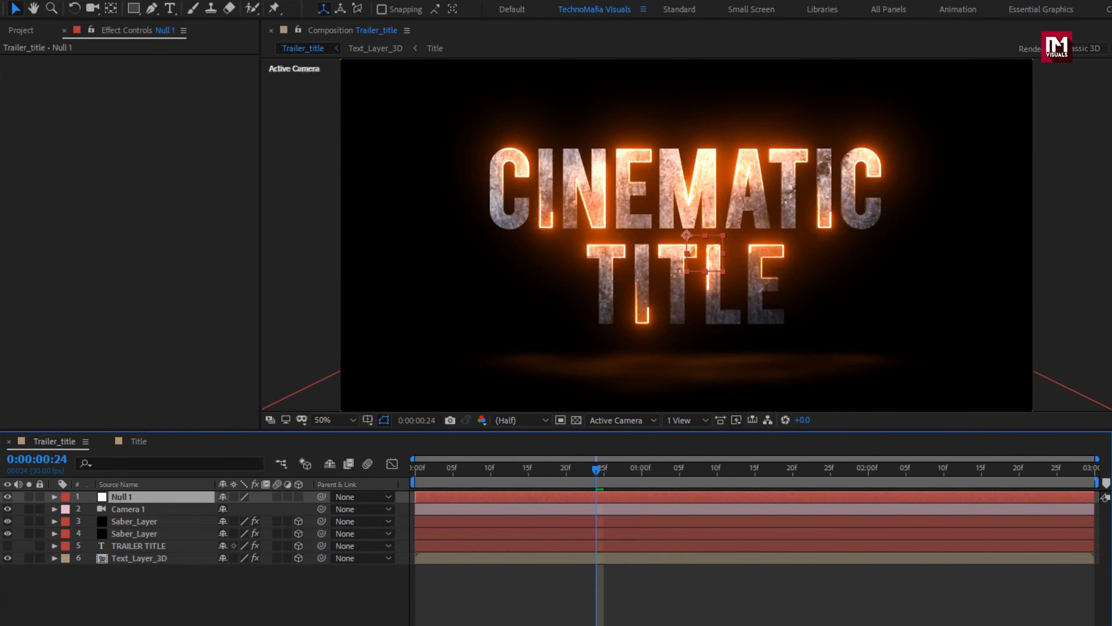
click(171, 509)
click(346, 509)
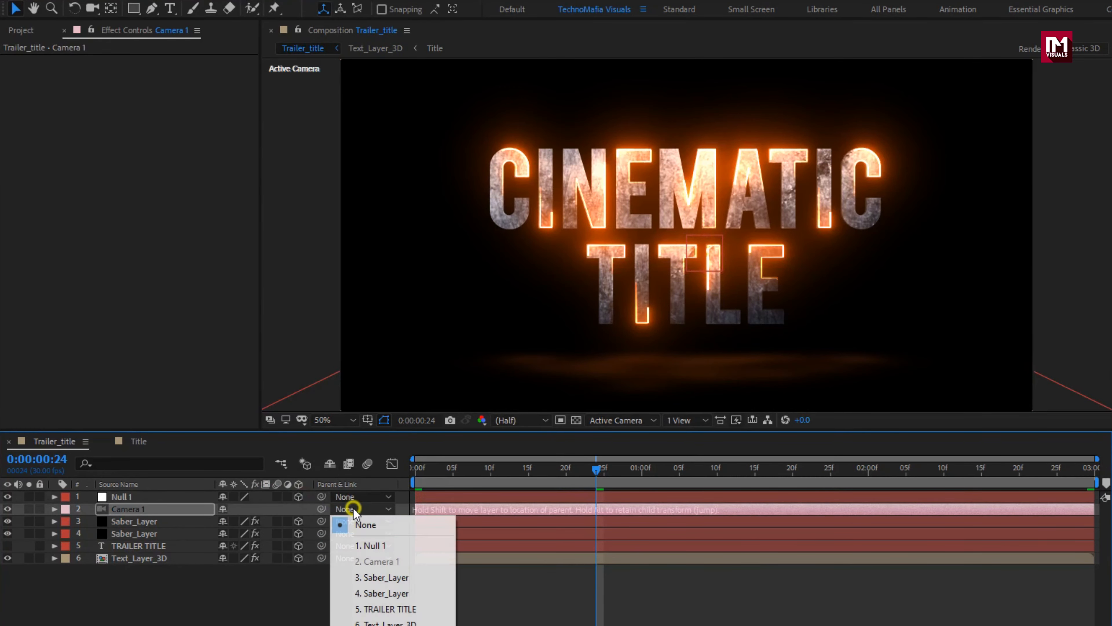
click(357, 542)
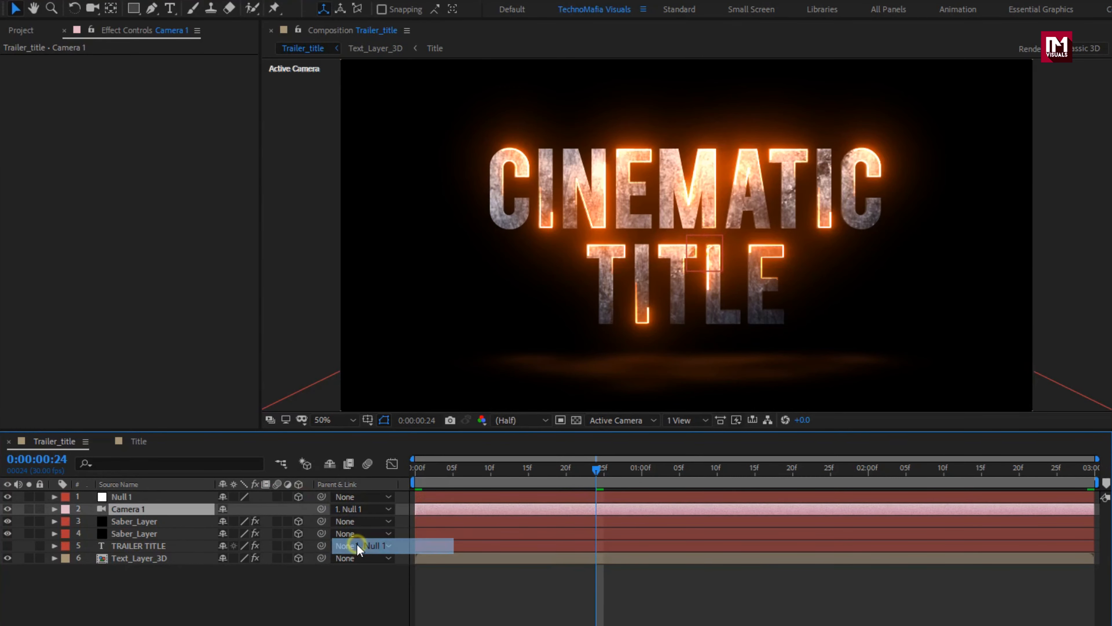
Step: Set a position keyframe for Null 1 at 0:00:02:29
click(153, 497)
key(p)
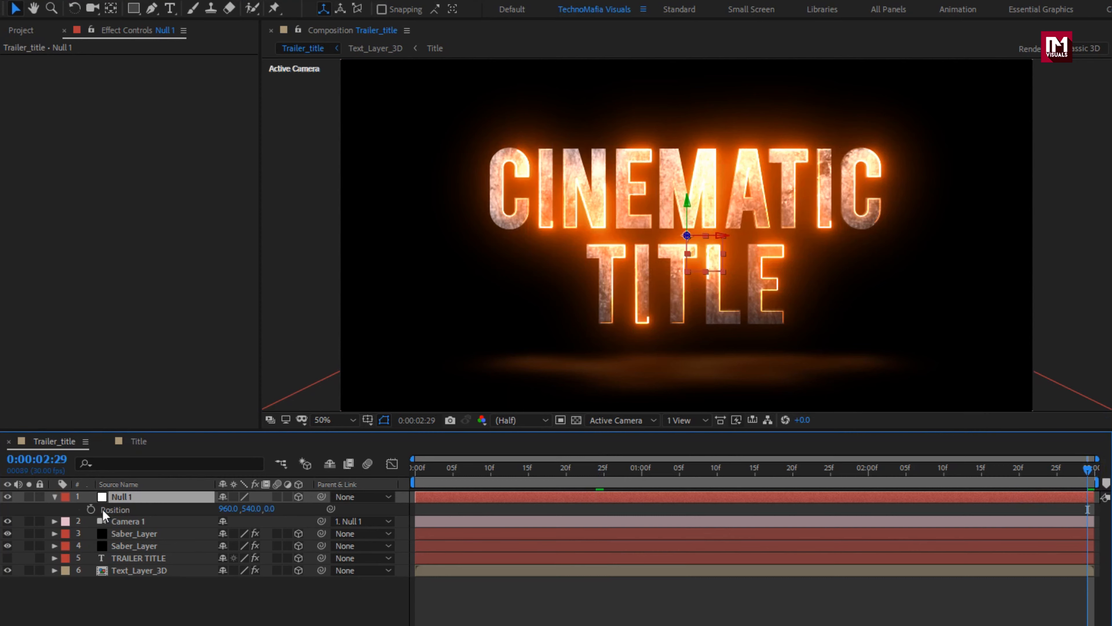
click(90, 509)
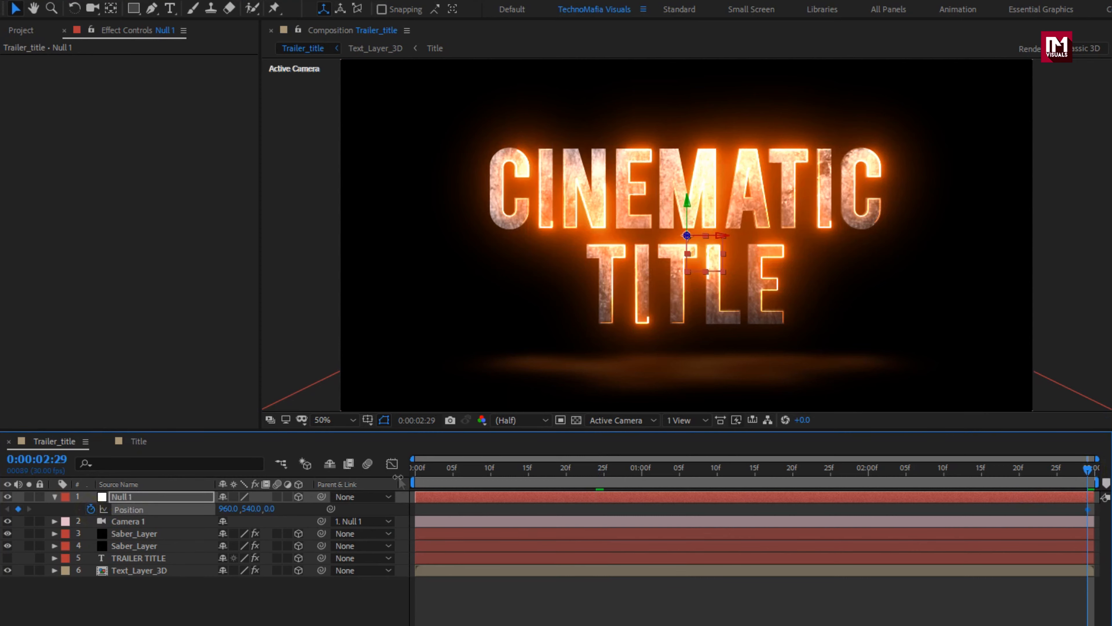
Step: Set Null 1's Z position to 2743 at 0:00:00:00, keeping X at 960 and Y at 540
click(415, 470)
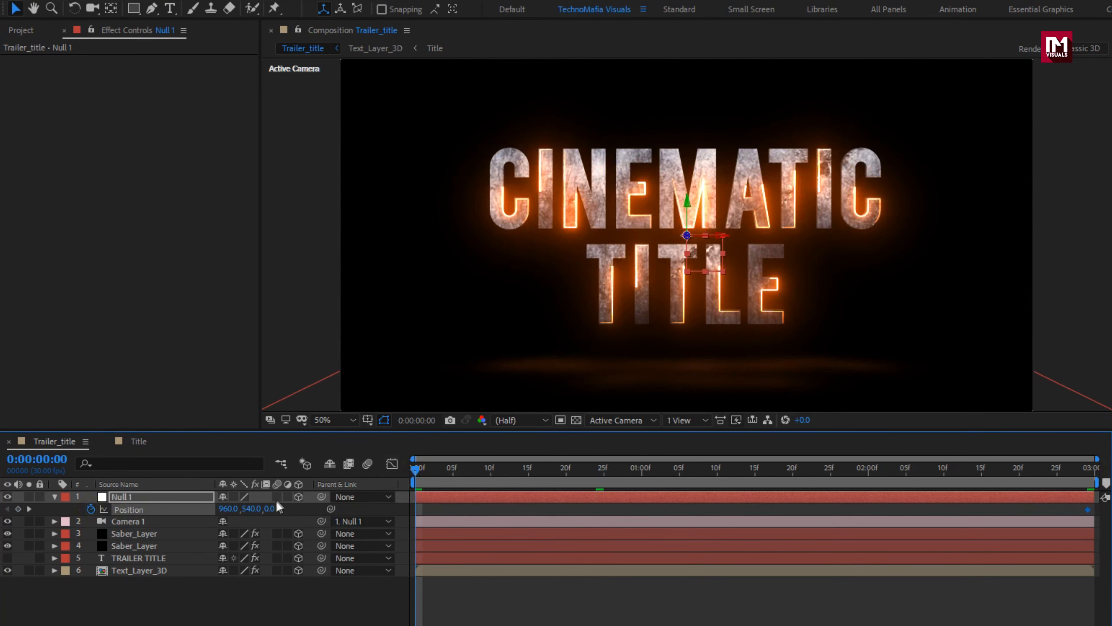
drag(270, 508, 467, 505)
drag(272, 508, 776, 506)
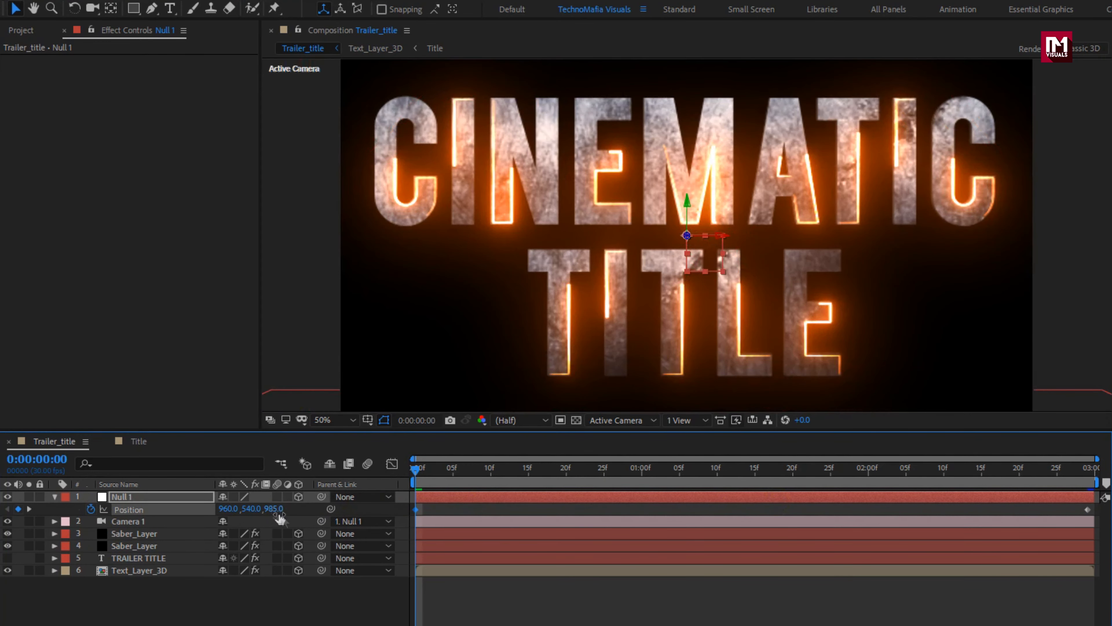
drag(617, 498, 692, 501)
drag(275, 514, 582, 500)
drag(280, 511, 607, 500)
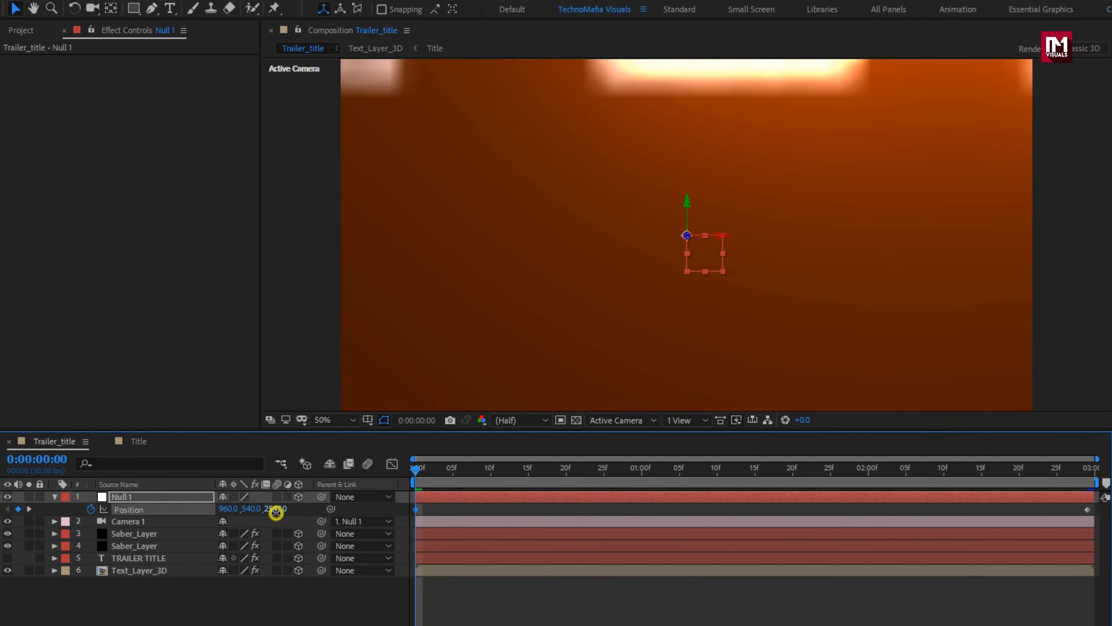
drag(276, 517, 410, 502)
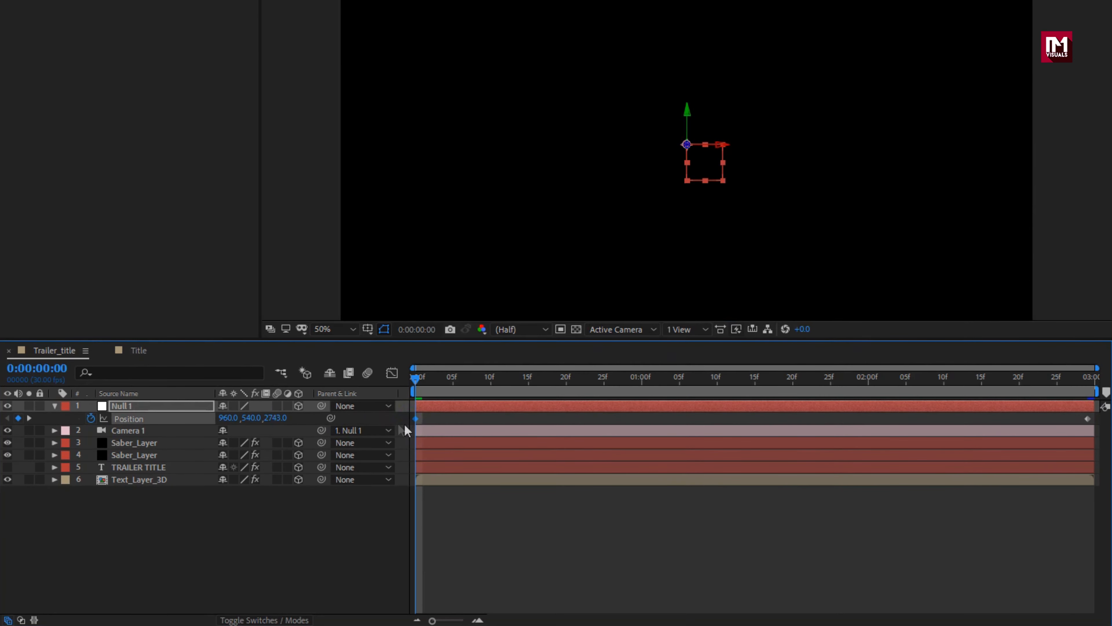
Step: Apply Easy Ease to both of Null 1's position keyframes
drag(1097, 415, 392, 427)
right_click(416, 421)
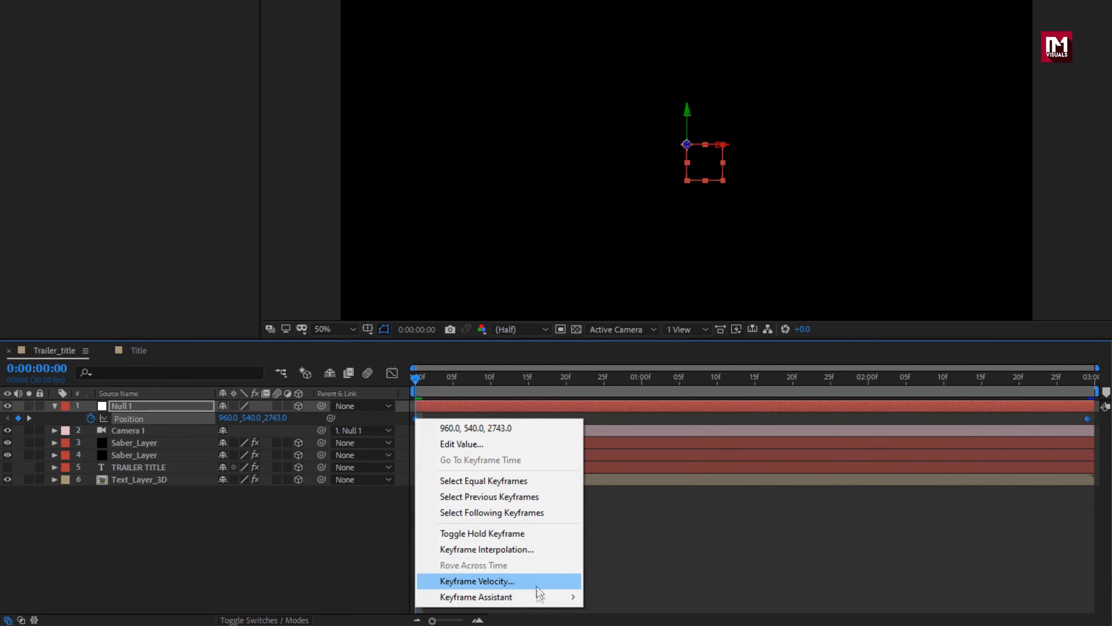
mouse_move(541, 593)
click(611, 517)
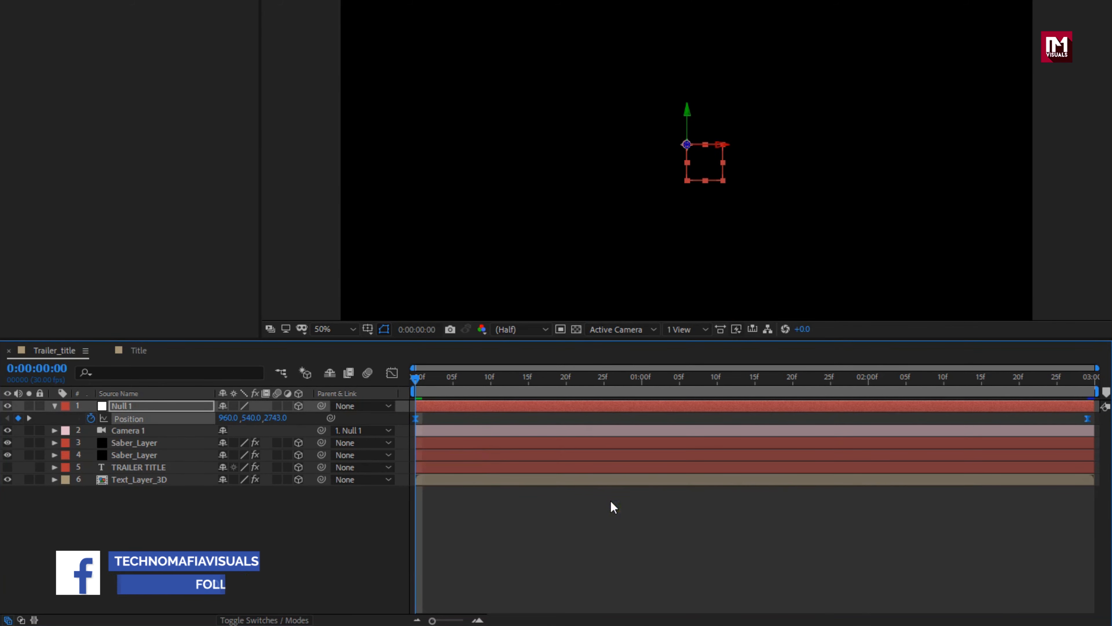
Step: Reshape Null 1's position speed graph to peak just after the first frame with a long slowdown to the last keyframe, and preview the camera move
click(392, 372)
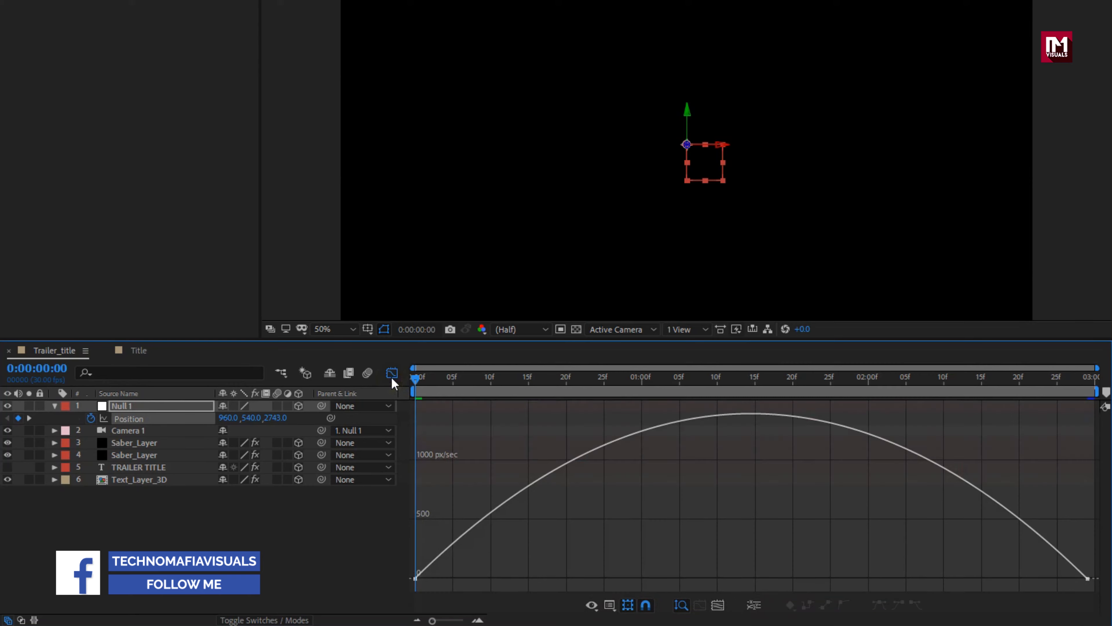
click(1088, 577)
drag(968, 579, 750, 579)
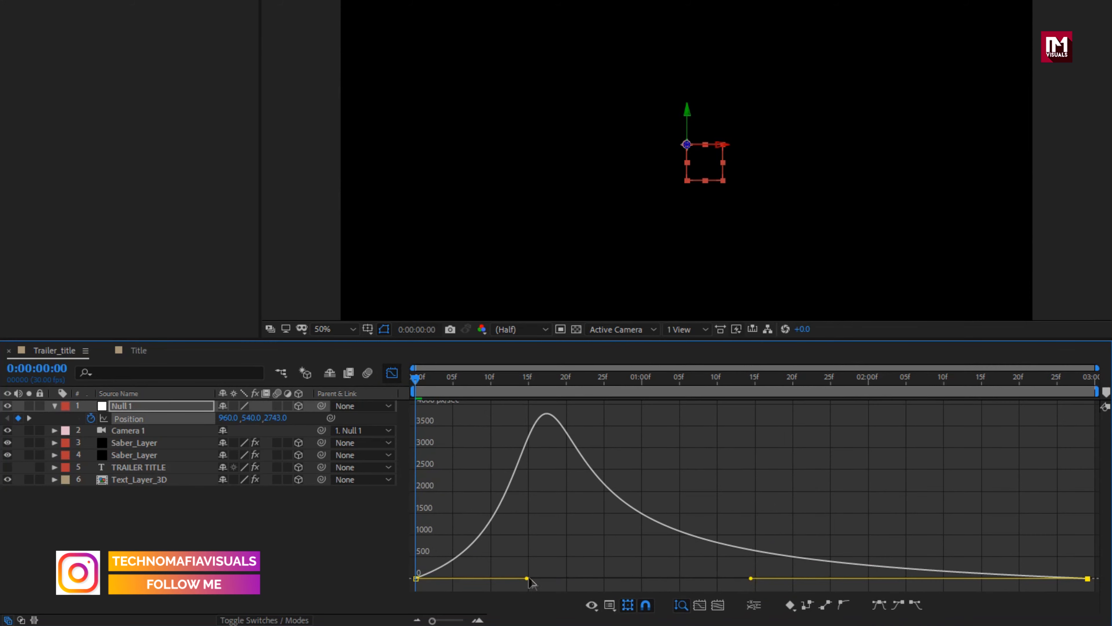
drag(460, 582, 421, 587)
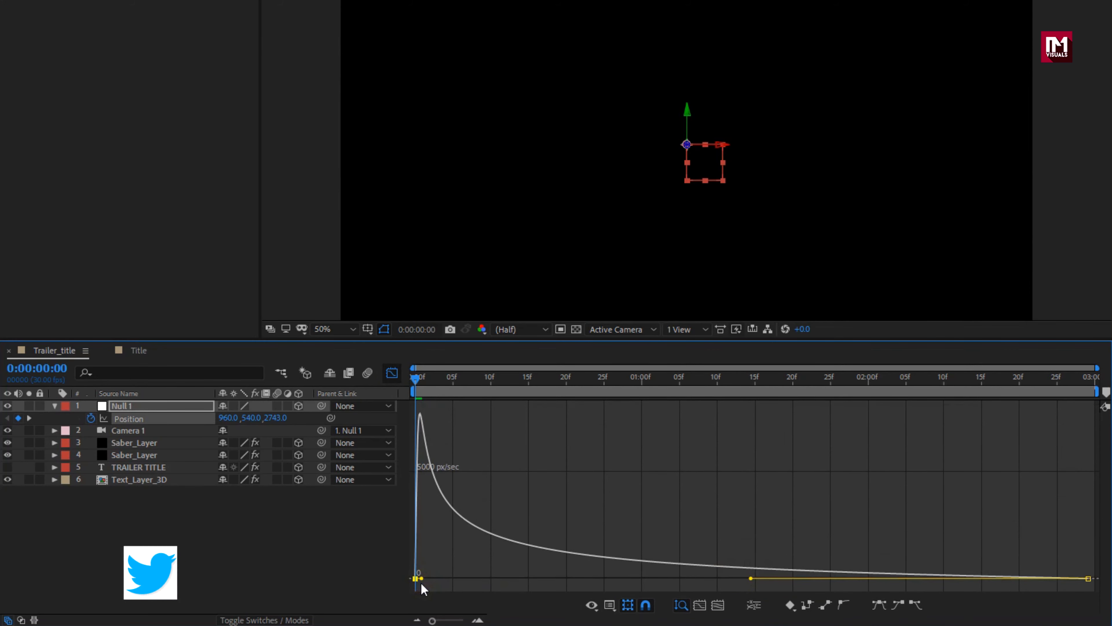
click(392, 372)
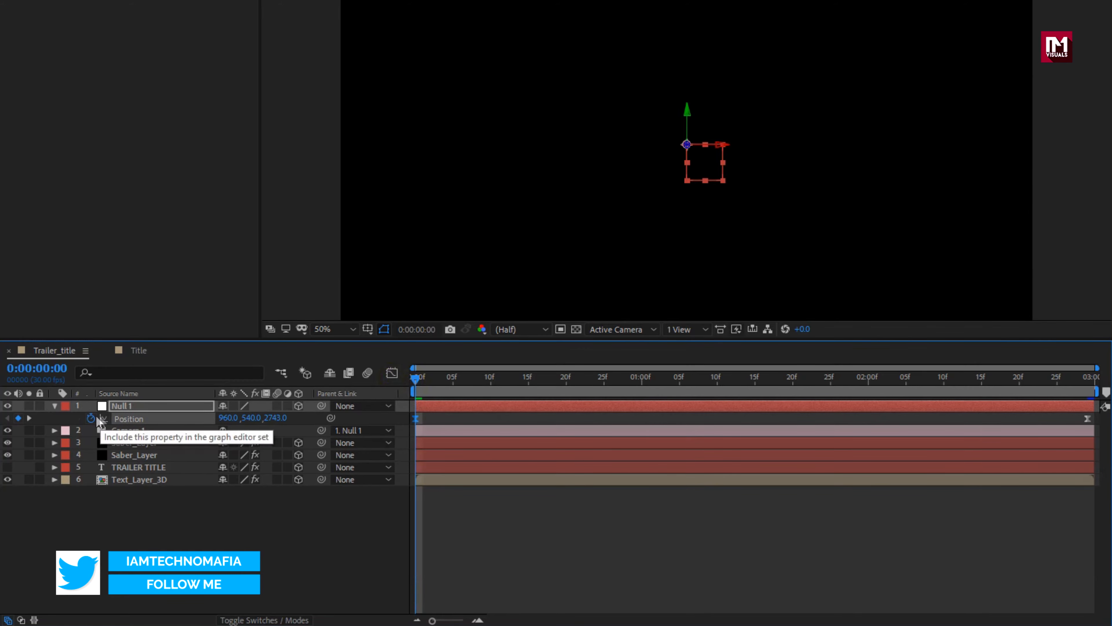
click(54, 406)
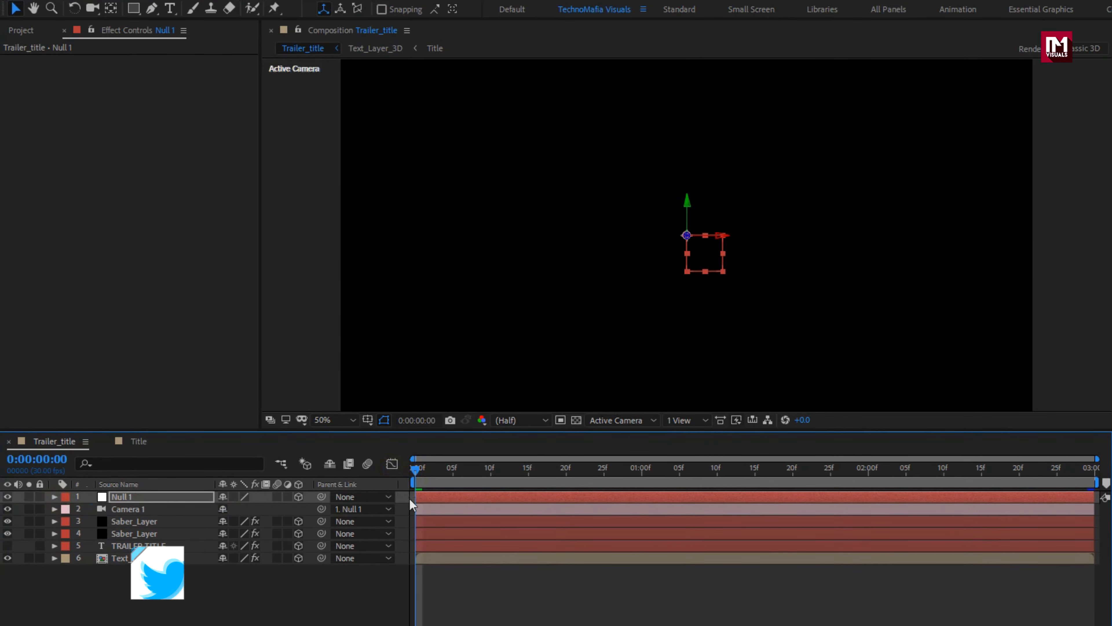
key(space)
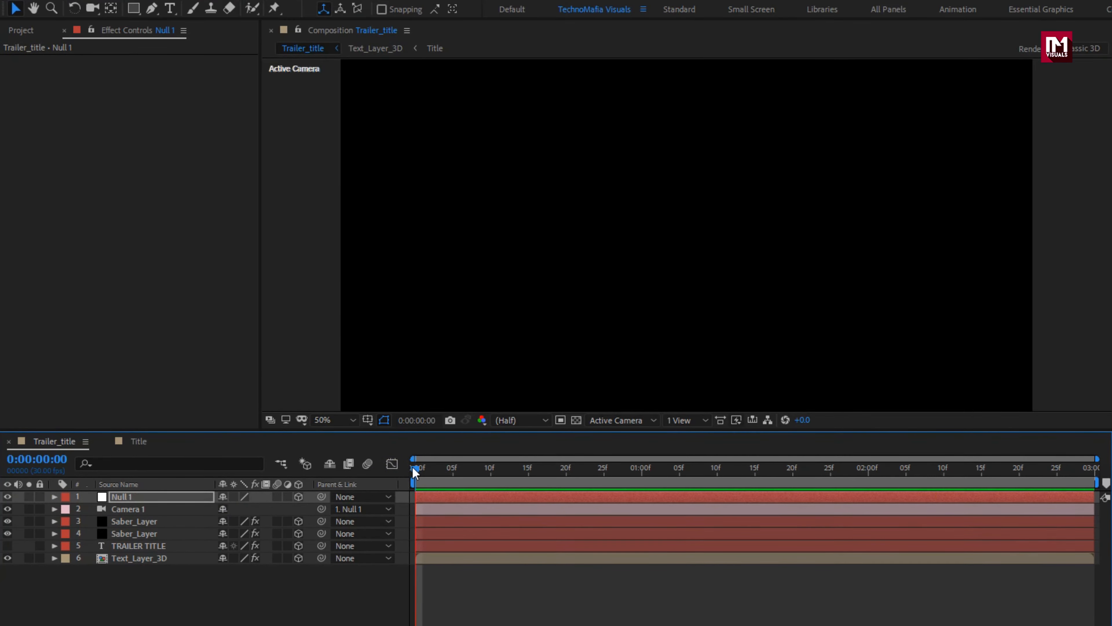